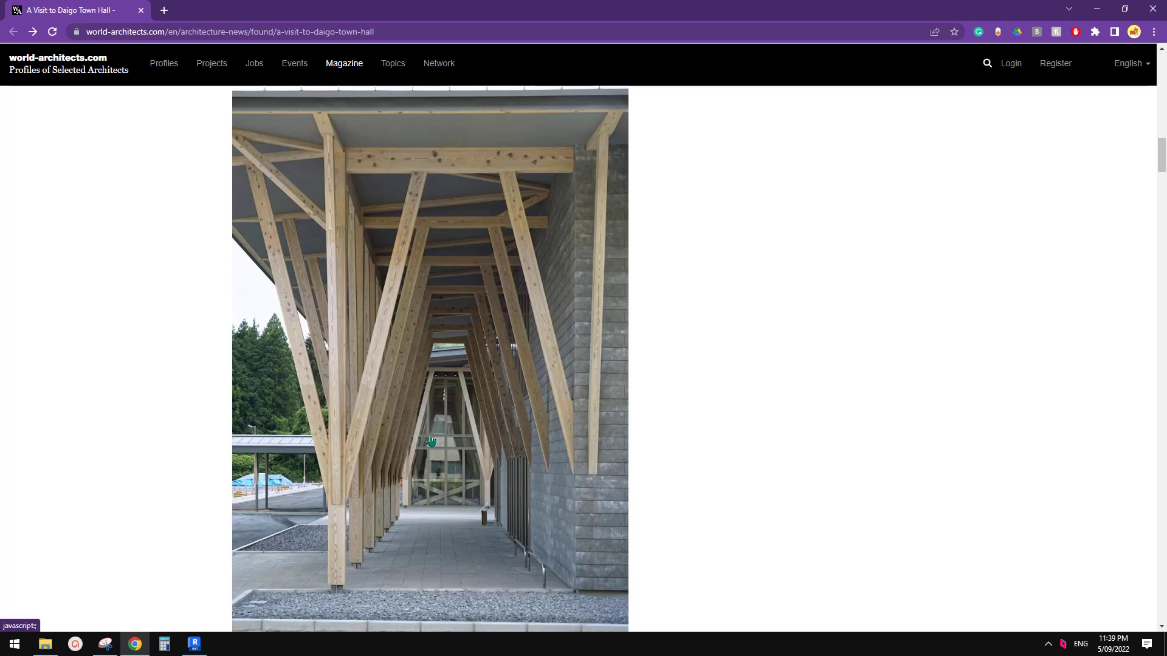
- Switch to Revit and examine the finished timber frame with its angled struts and footings in 3D
left_click(194, 644)
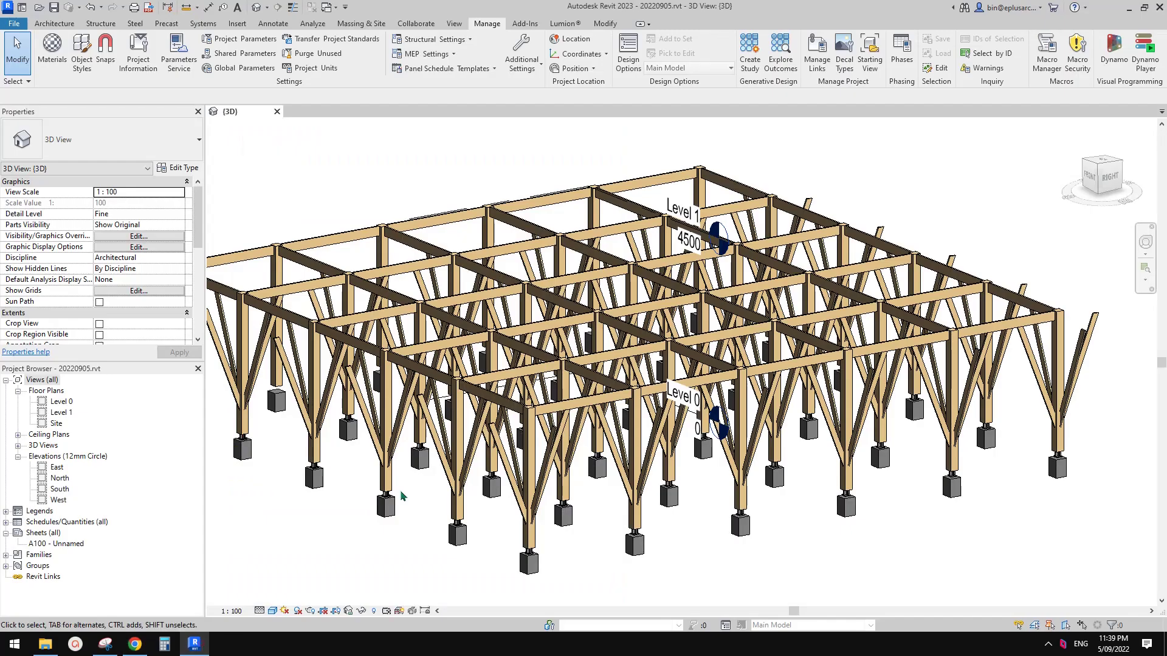
scroll(613, 490, "down", 1)
middle_click_drag(614, 490, 664, 497, "shift")
scroll(674, 500, "up", 1)
middle_click_drag(870, 502, 737, 451)
left_click(732, 395)
key("Escape")
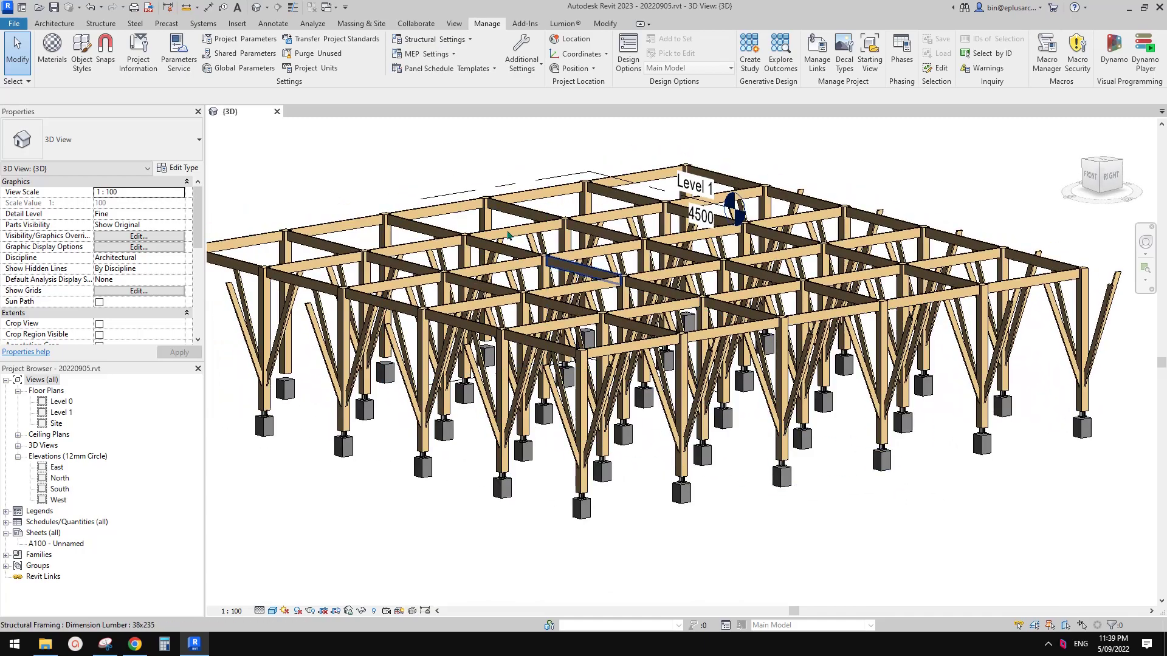
- Close the finished timber frame model and check the Daigo Town Hall reference photo in Chrome
left_click(276, 111)
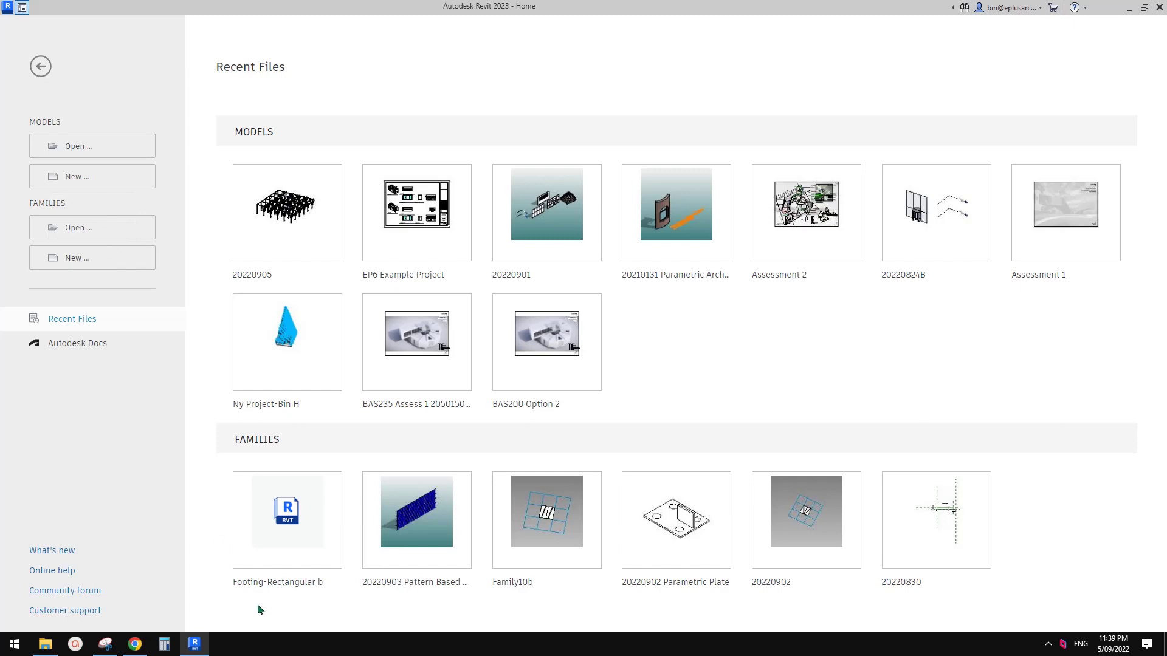
left_click(135, 644)
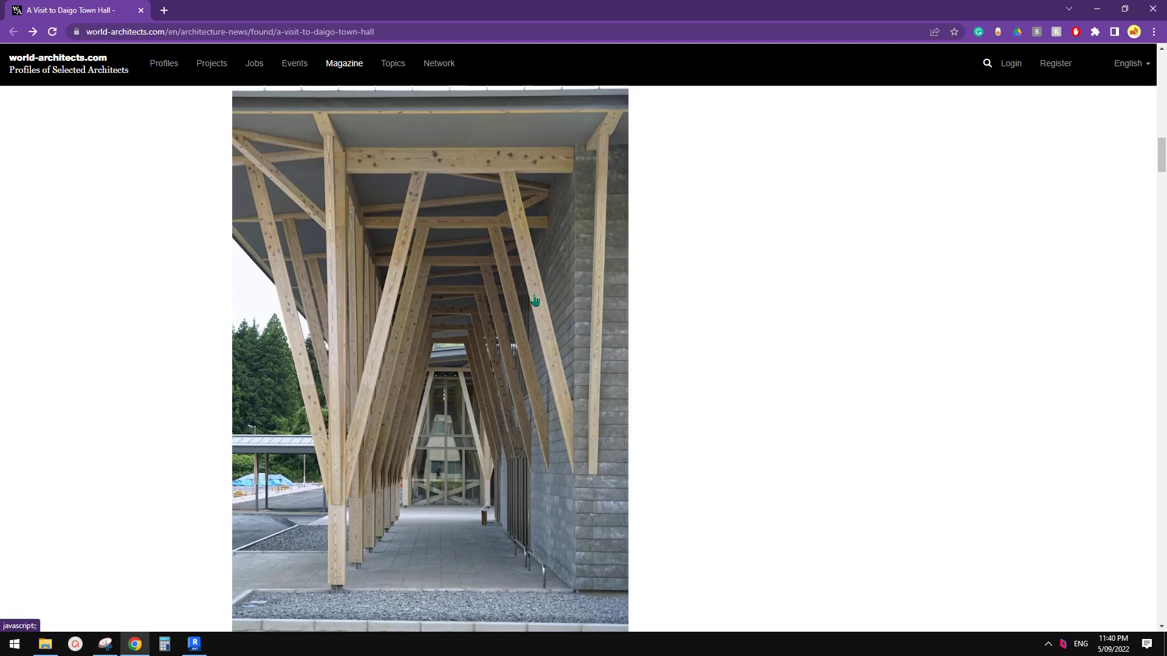
left_click(195, 643)
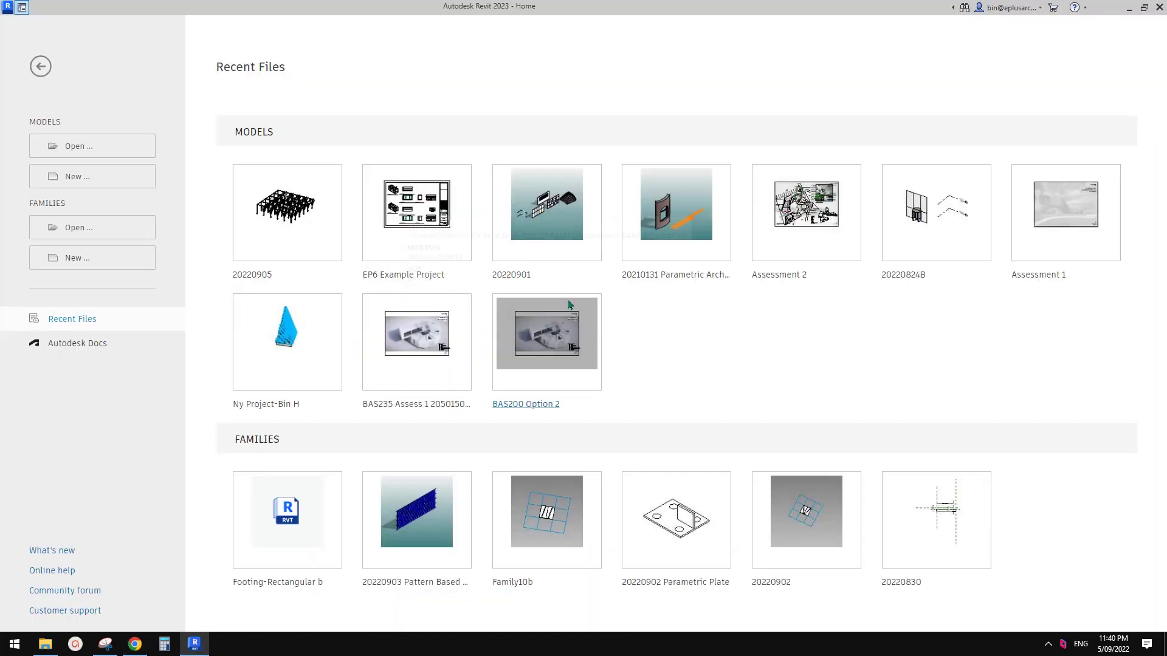
- Create a new Revit project from the Architectural Template
left_click(104, 177)
left_click(568, 297)
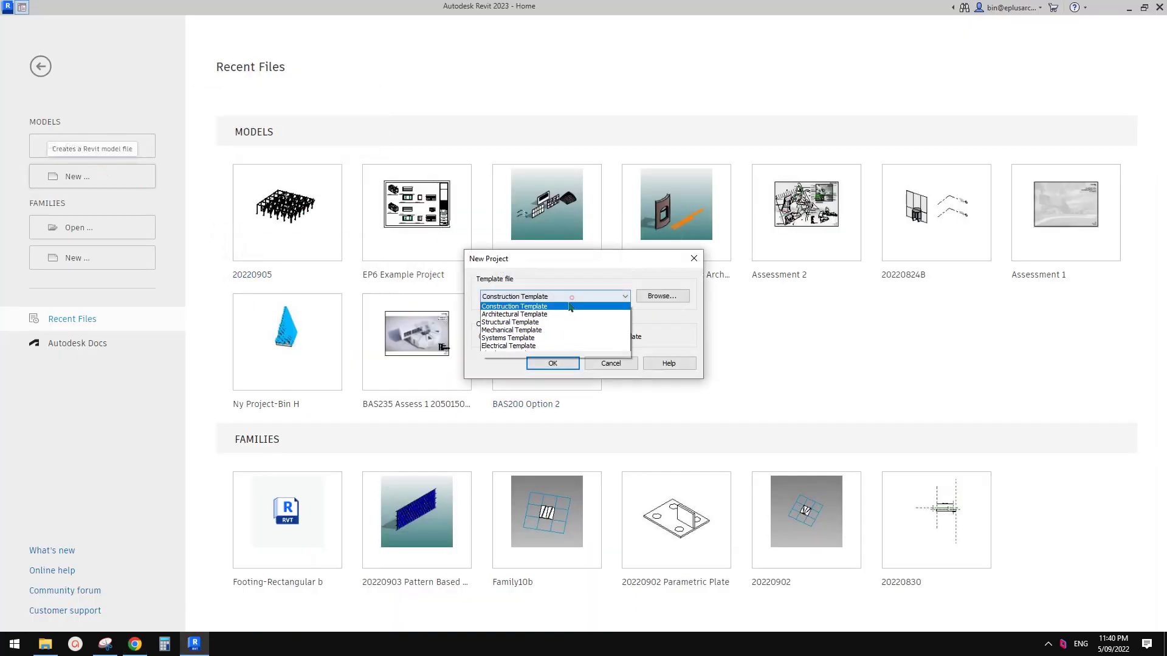
left_click(524, 322)
left_click(547, 360)
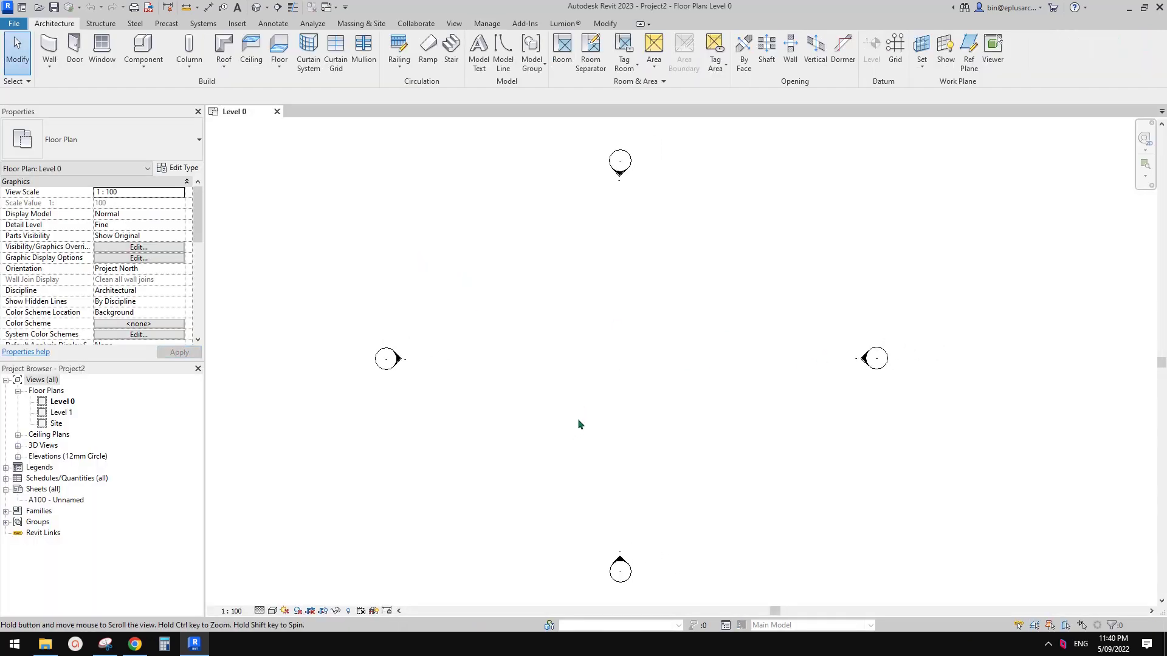
key("r")
key("p")
middle_click_drag(565, 407, 565, 407)
key("Escape")
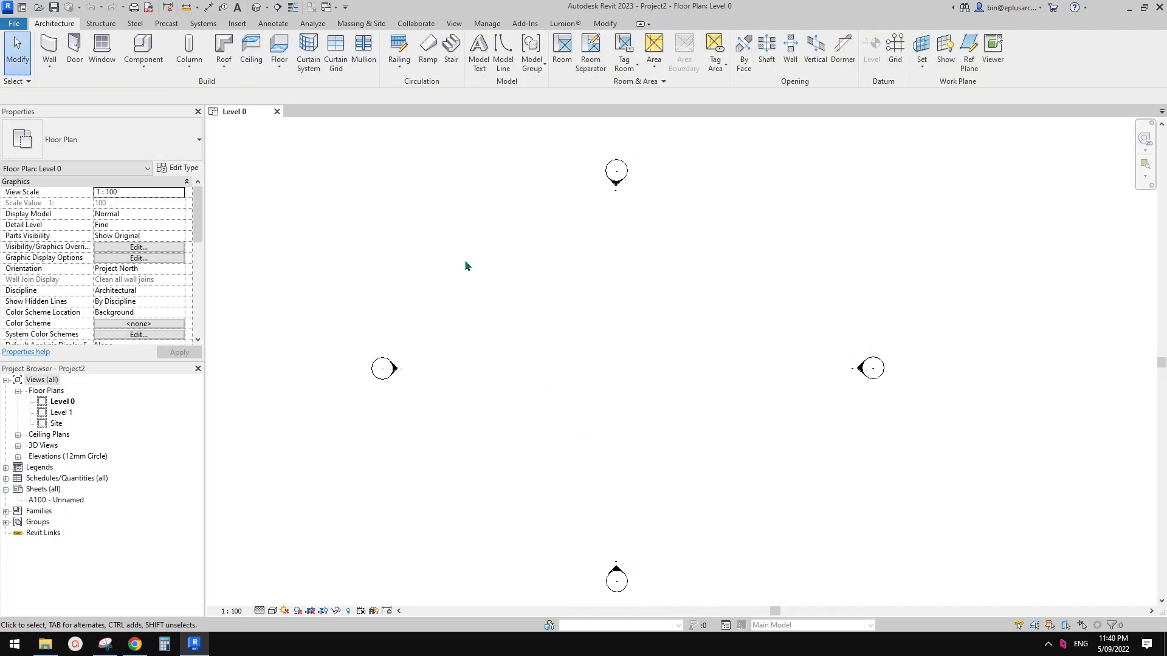
- Draw a vertical grid line in the Level 0 plan, inside the elevation markers and west of their centre
left_click(895, 49)
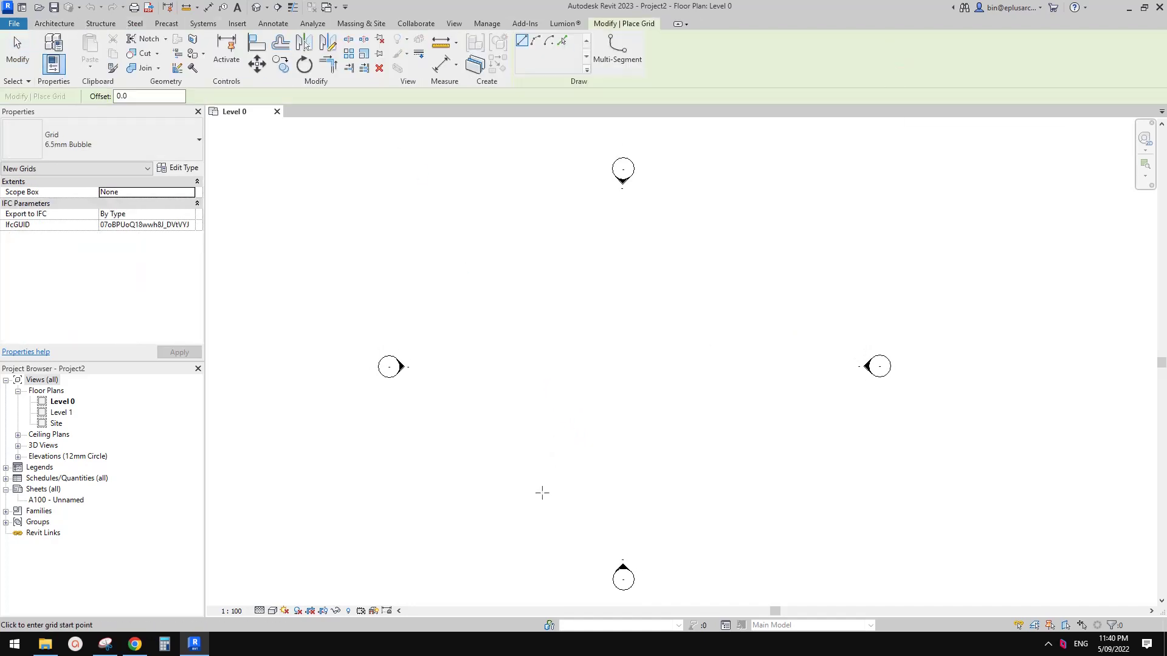
mouse_move(535, 487)
middle_mouse_down()
mouse_move(557, 486)
mouse_move(546, 473)
middle_mouse_up()
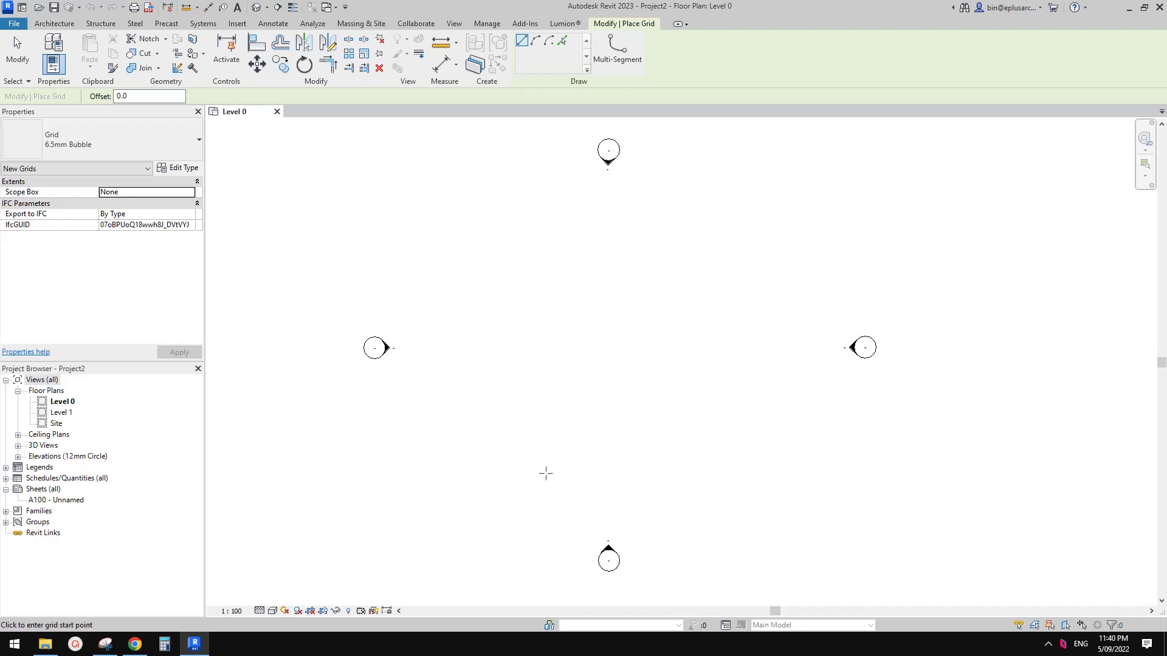
left_click(524, 476)
left_click(524, 247)
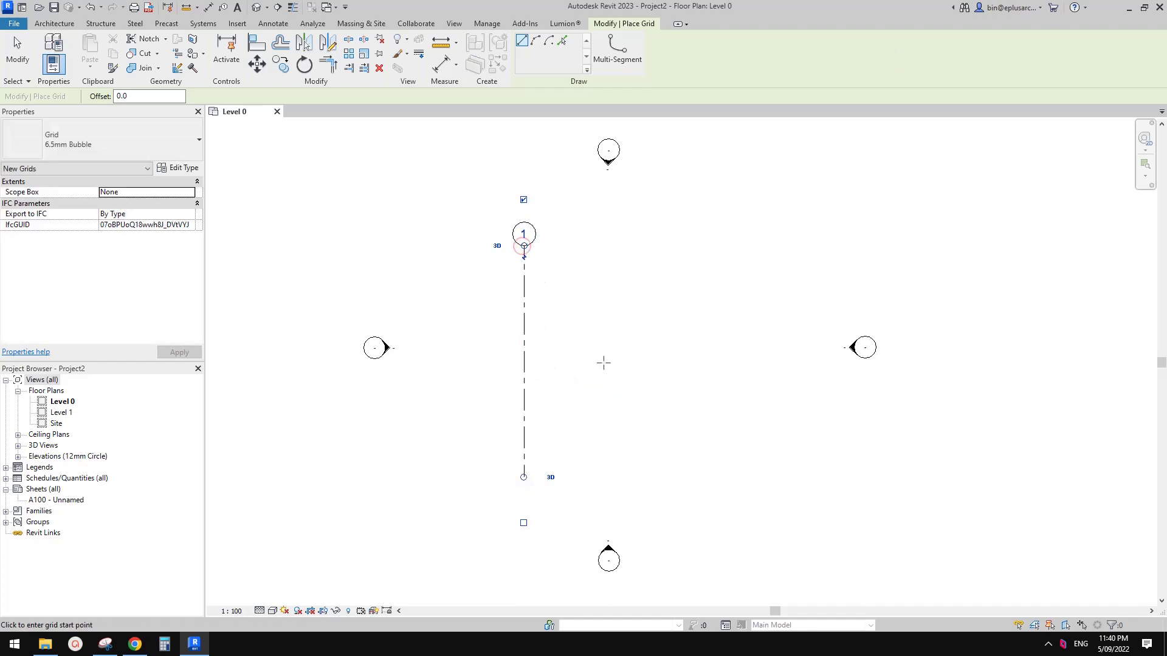
key("Escape")
key("Escape")
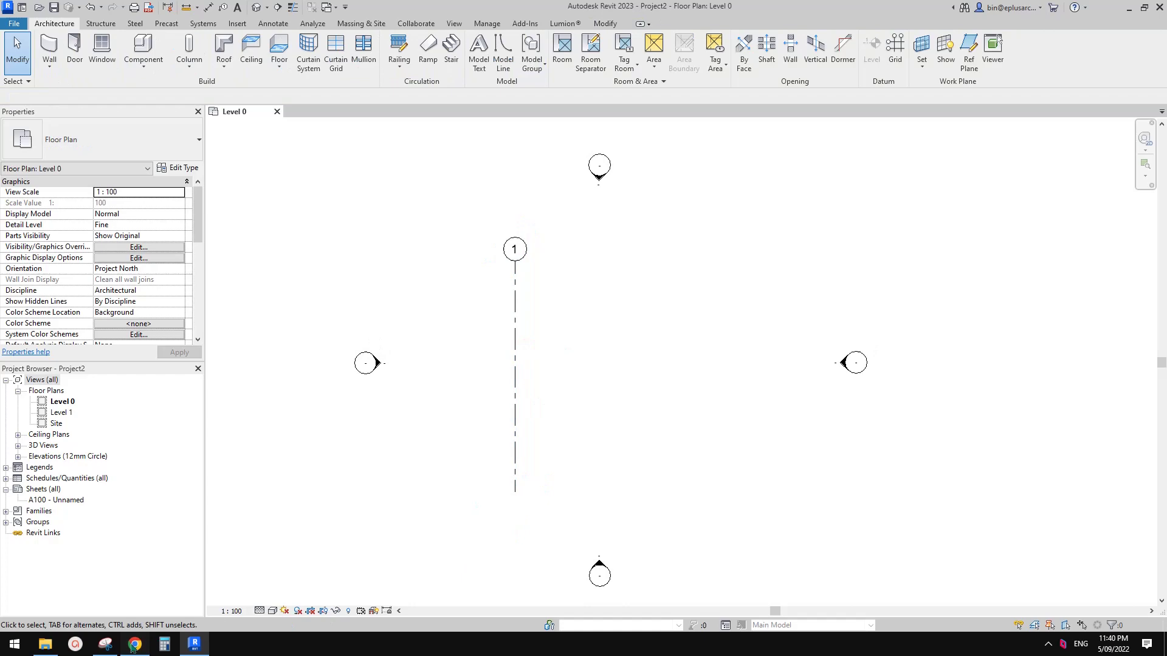
left_click(134, 646)
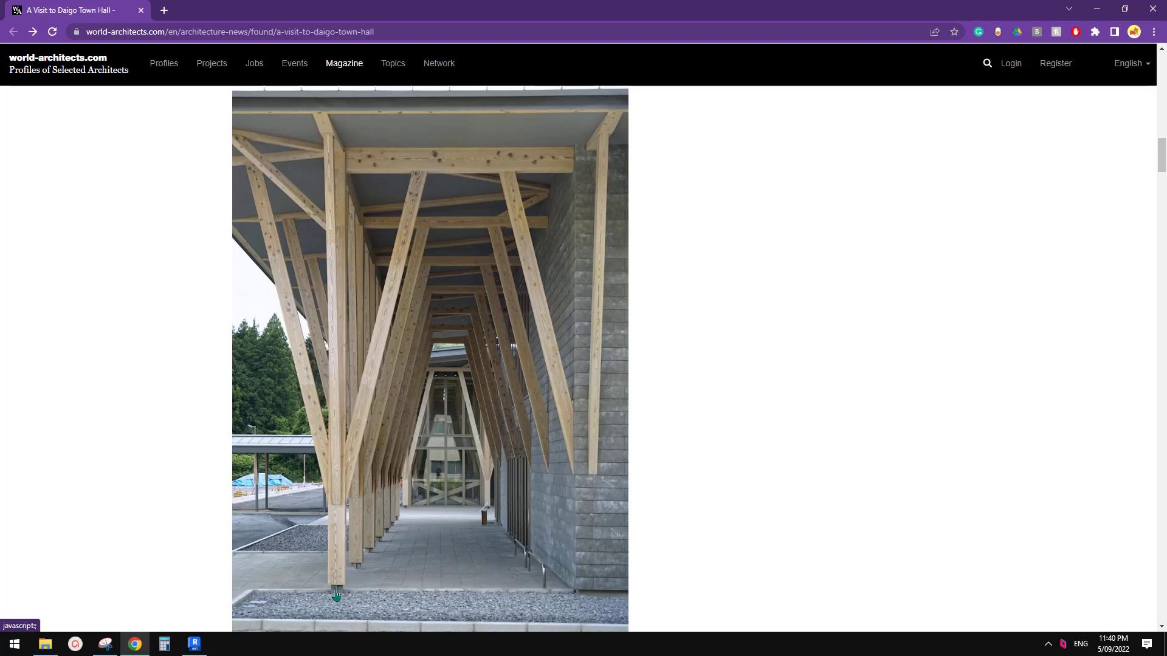
left_click(194, 644)
left_click(508, 395)
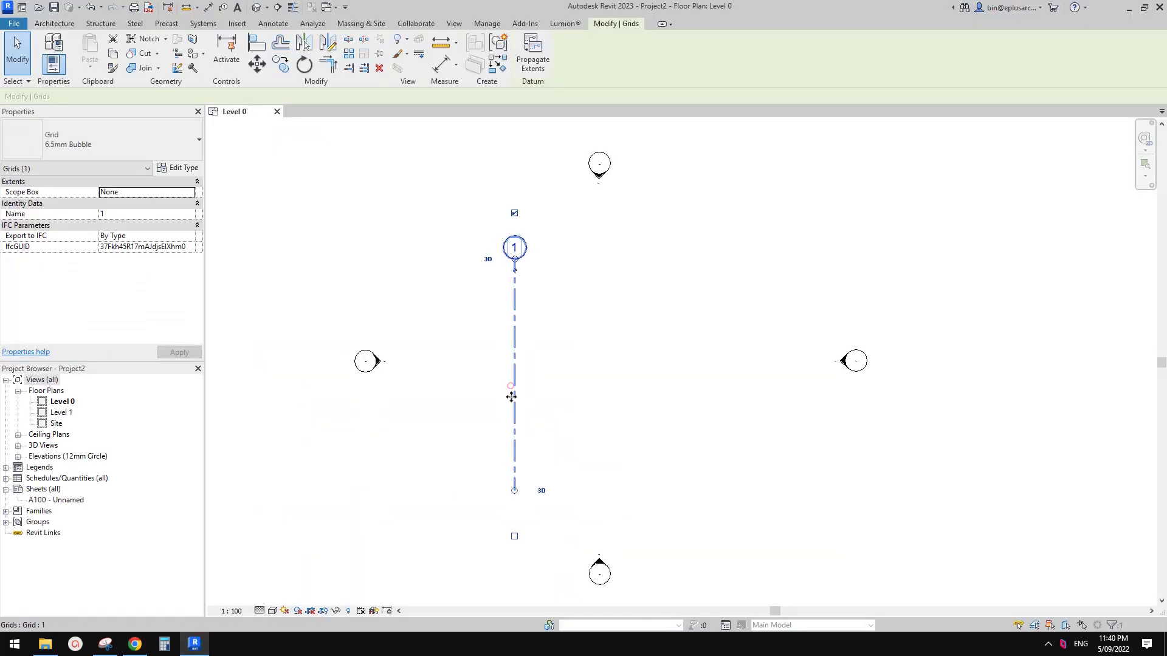
key("c")
key("o")
left_click(508, 371)
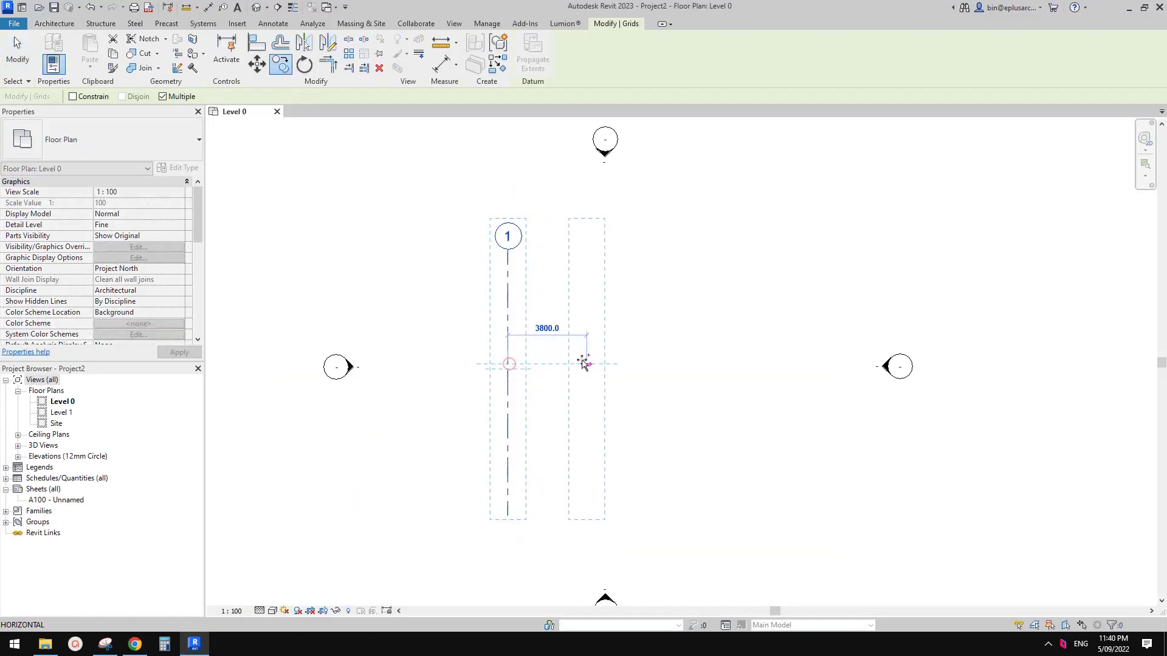
key("Escape")
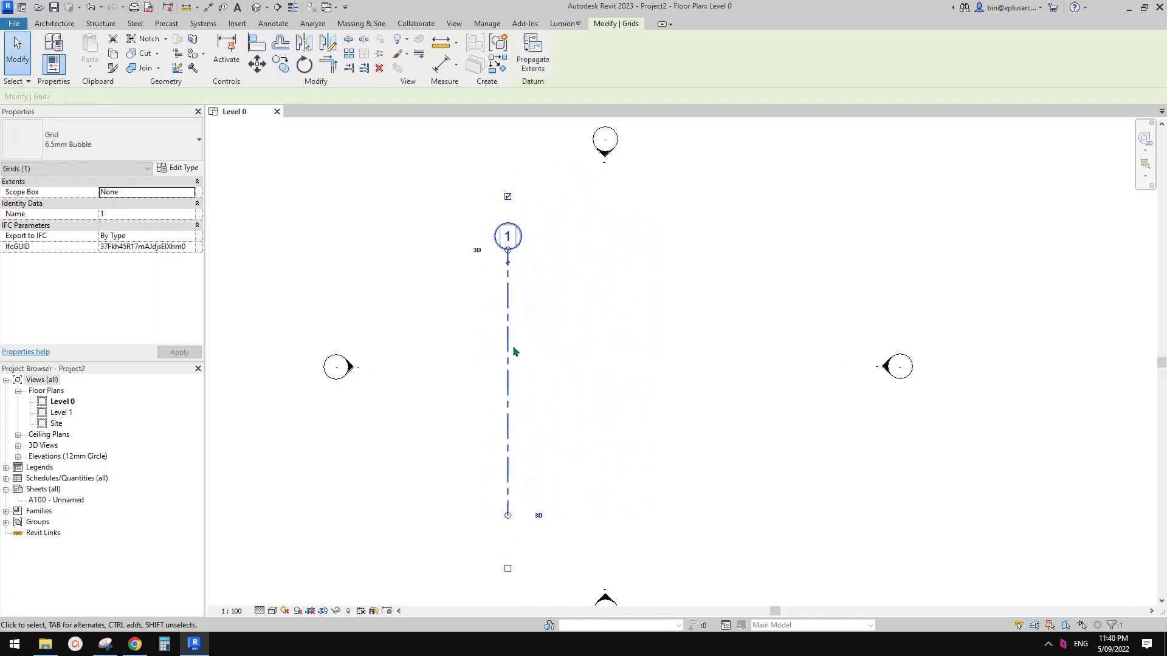
- Try to array the vertical grid line horizontally with a spacing of 8 mm
key("a")
key("r")
left_click(510, 362)
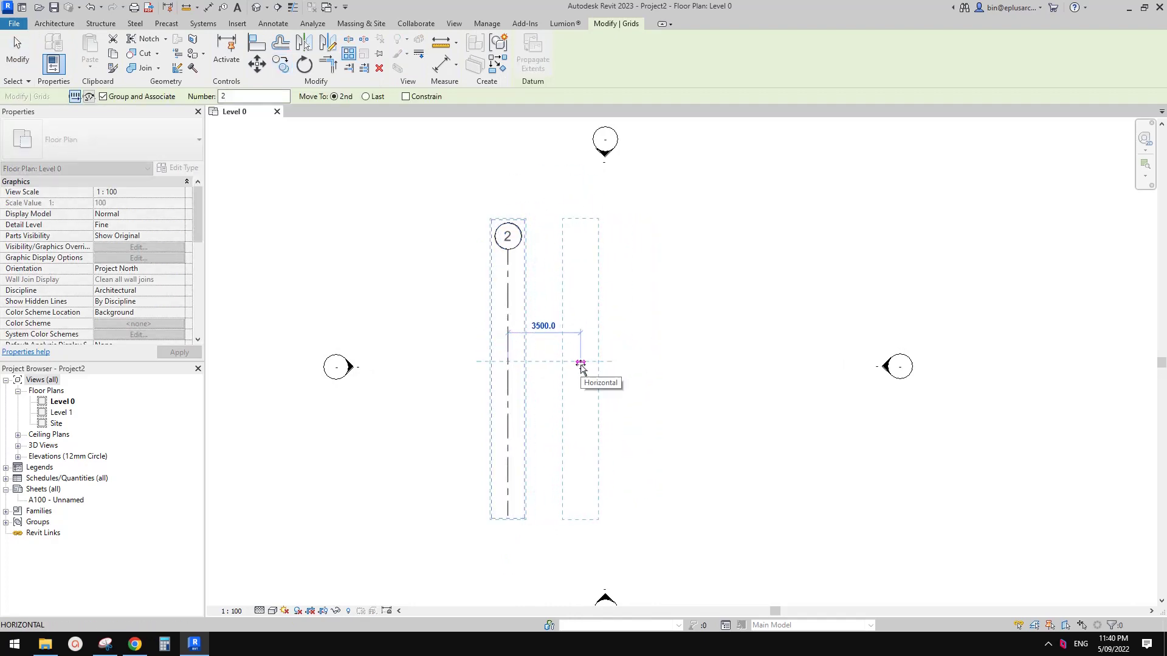
type("8")
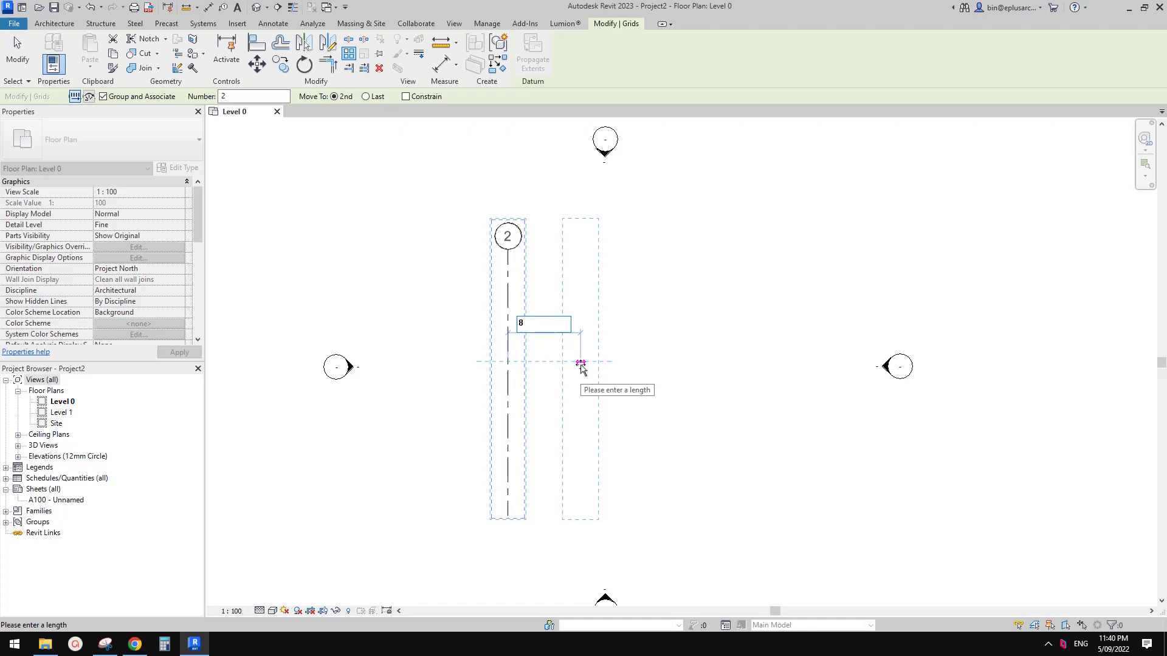
key("Return")
key("Escape")
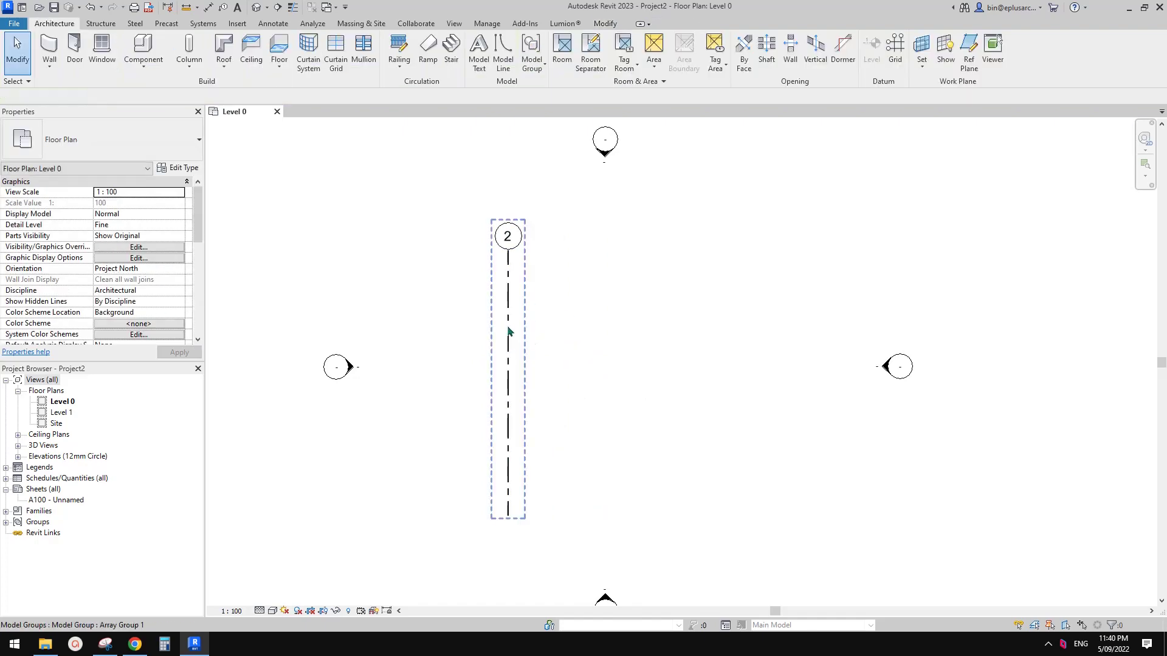
- Array the vertical grid line horizontally at 3000 mm spacing to make eight numbered grids
left_click(509, 336)
key("a")
key("r")
left_click(550, 335)
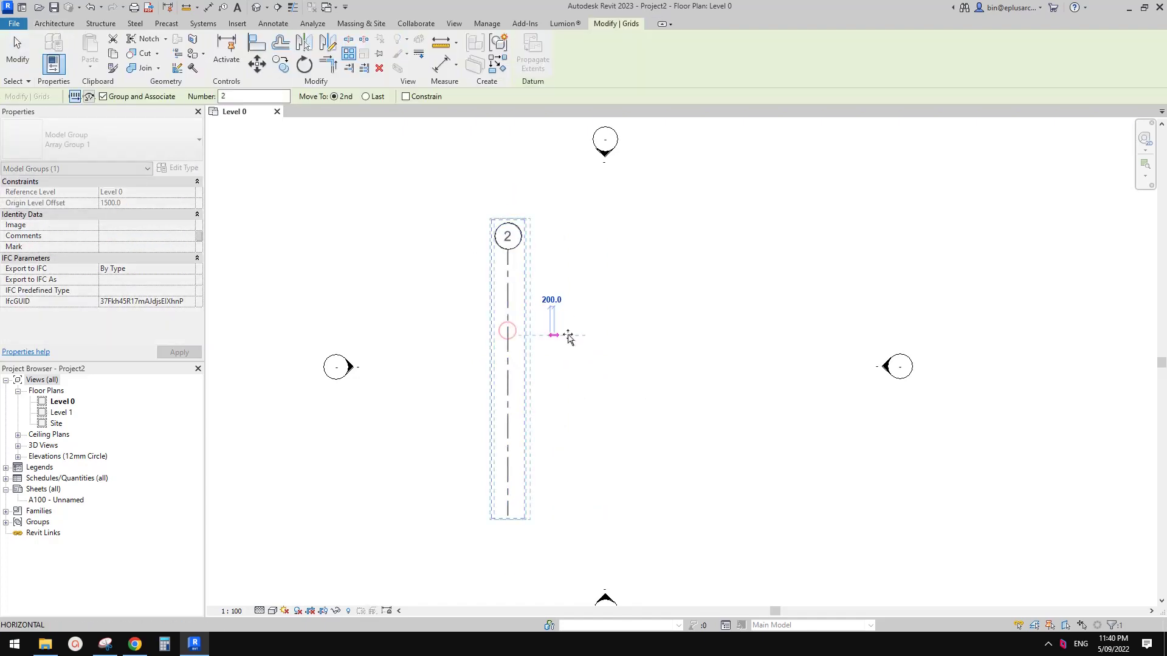
type("3000")
key("Return")
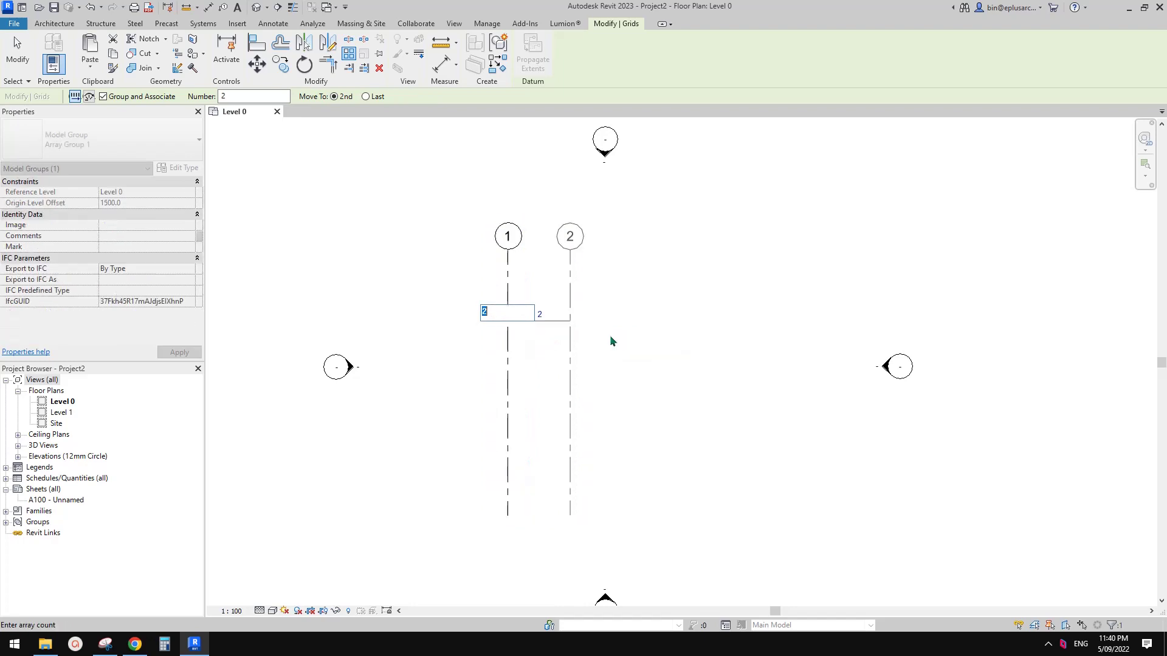
type("8")
key("Return")
middle_click_drag(789, 328, 632, 315)
key("Escape")
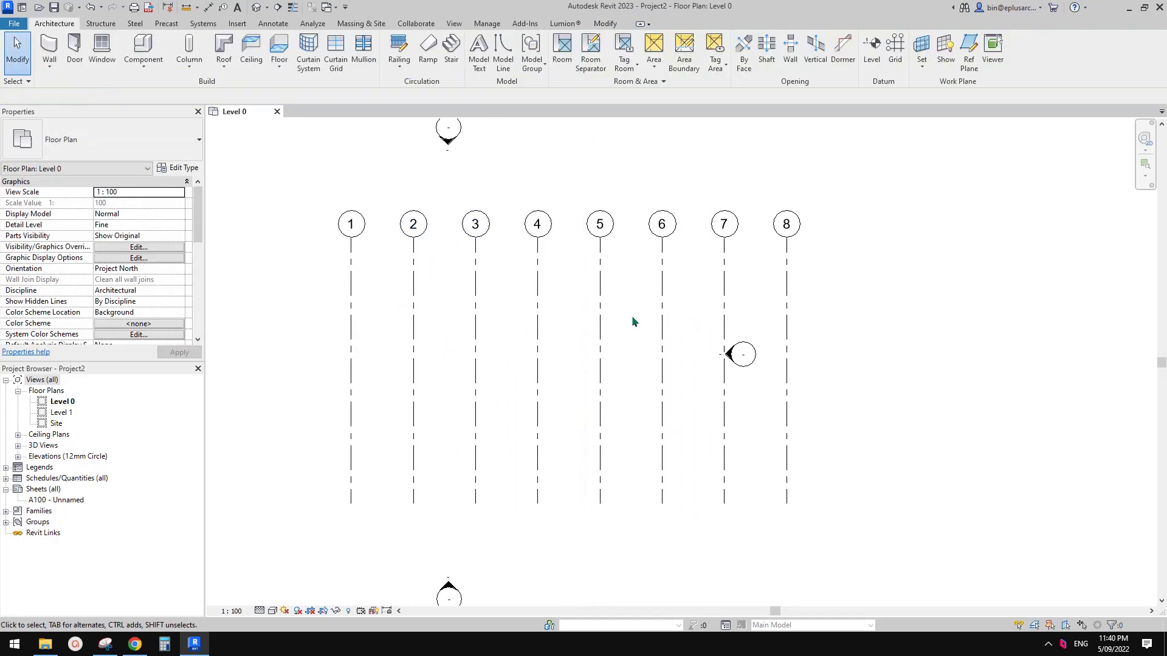
- Draw a horizontal grid line across all eight vertical grids, just below their bubbles
scroll(629, 309, "down", 1)
middle_click_drag(584, 286, 660, 338)
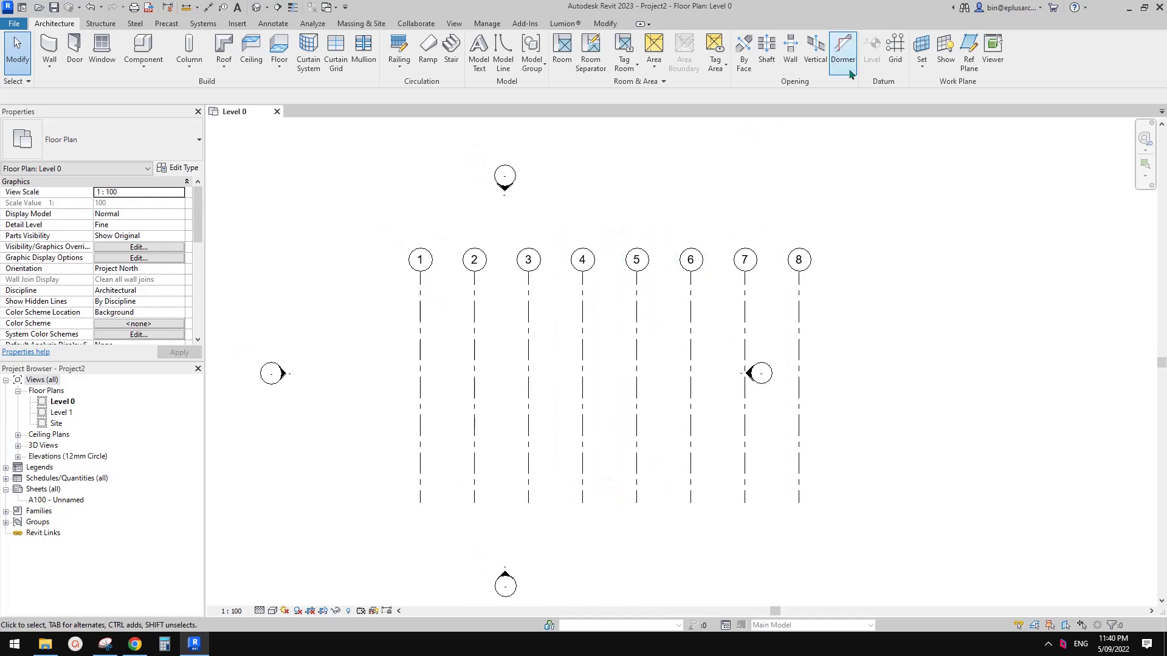
left_click(895, 52)
left_click(395, 288)
left_click(858, 294)
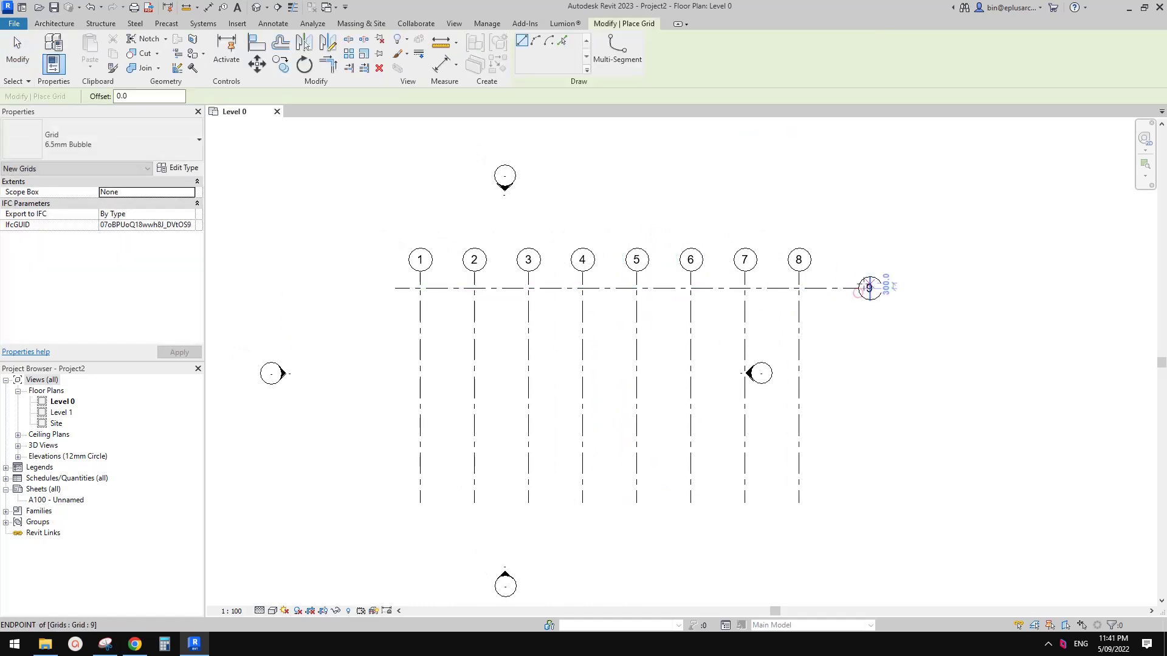
key("Escape")
key("Escape")
- Rename the horizontal grid line as A
scroll(867, 293, "up", 3)
left_click(868, 292)
left_click(873, 292)
type("a")
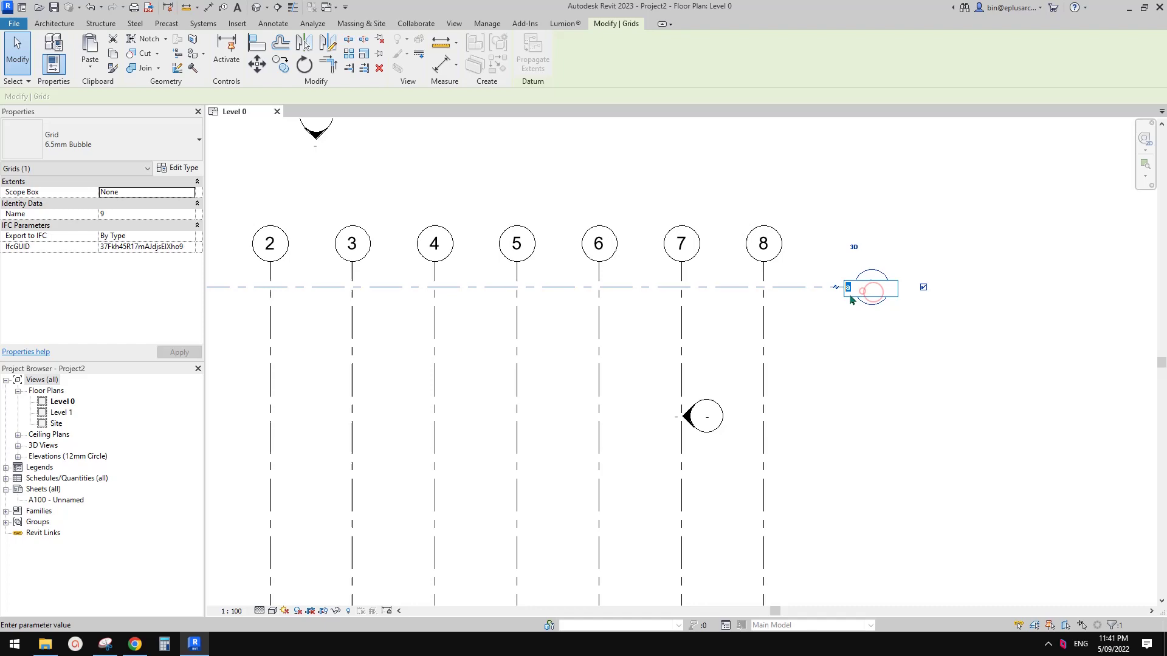
type("A")
key("Return")
left_click(800, 251)
- Array grid A downward at 3000 mm spacing to make eight lettered grids
scroll(772, 308, "down", 1)
middle_click_drag(749, 311, 783, 304)
left_click(833, 287)
key("a")
key("r")
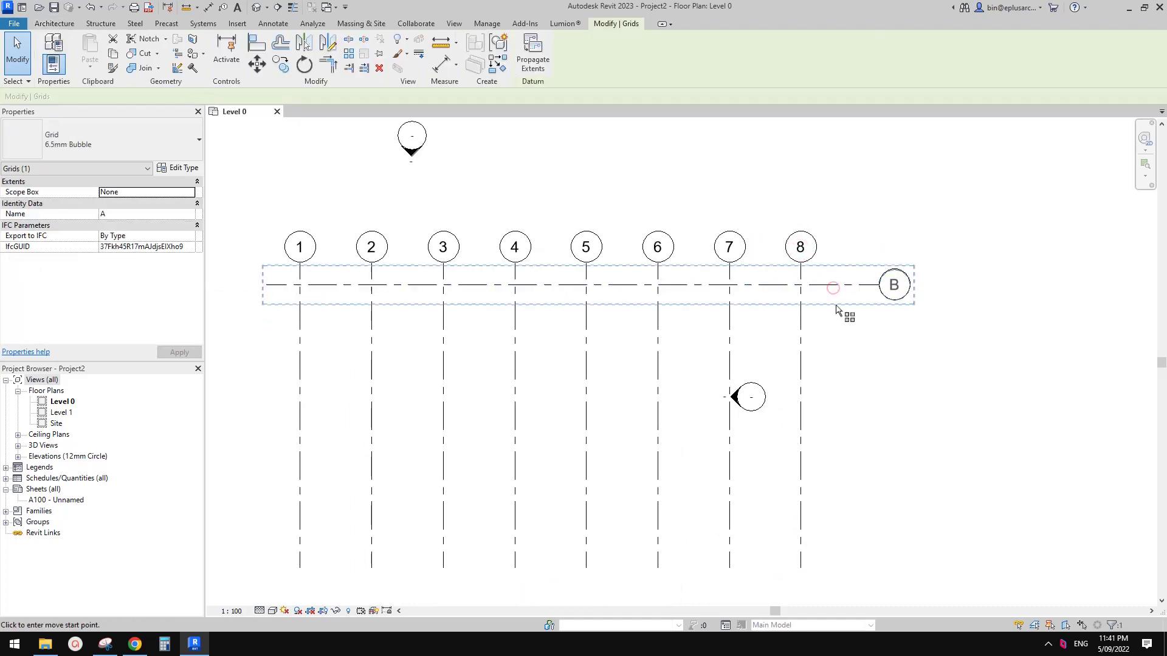
left_click(838, 292)
type("3000")
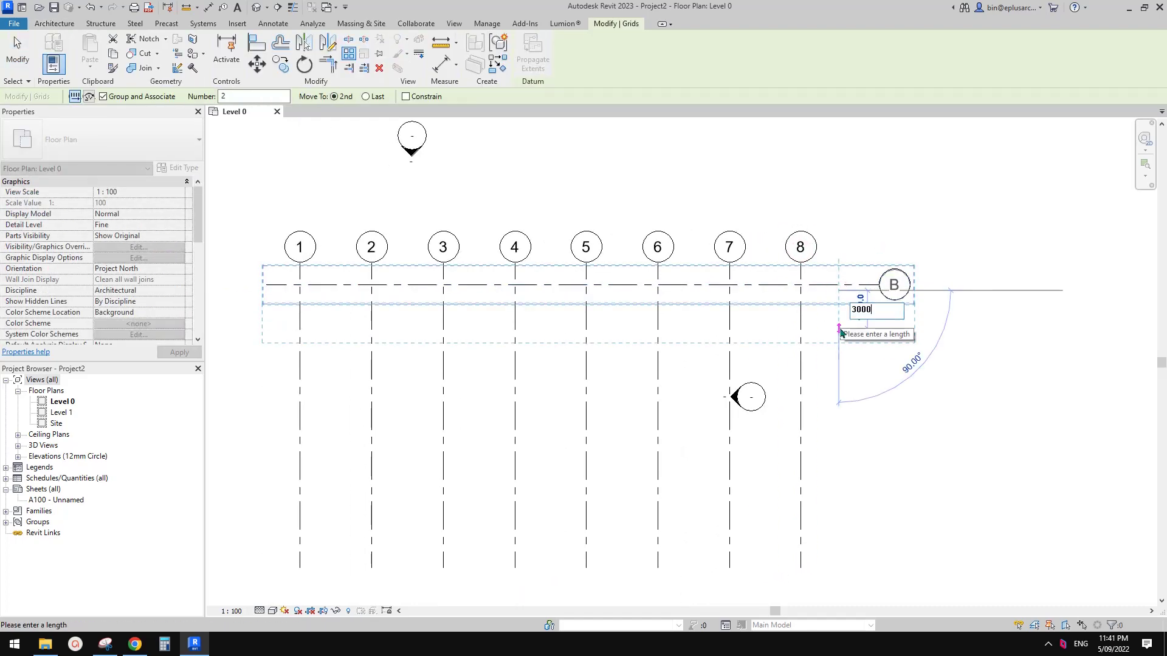
key("Return")
type("8")
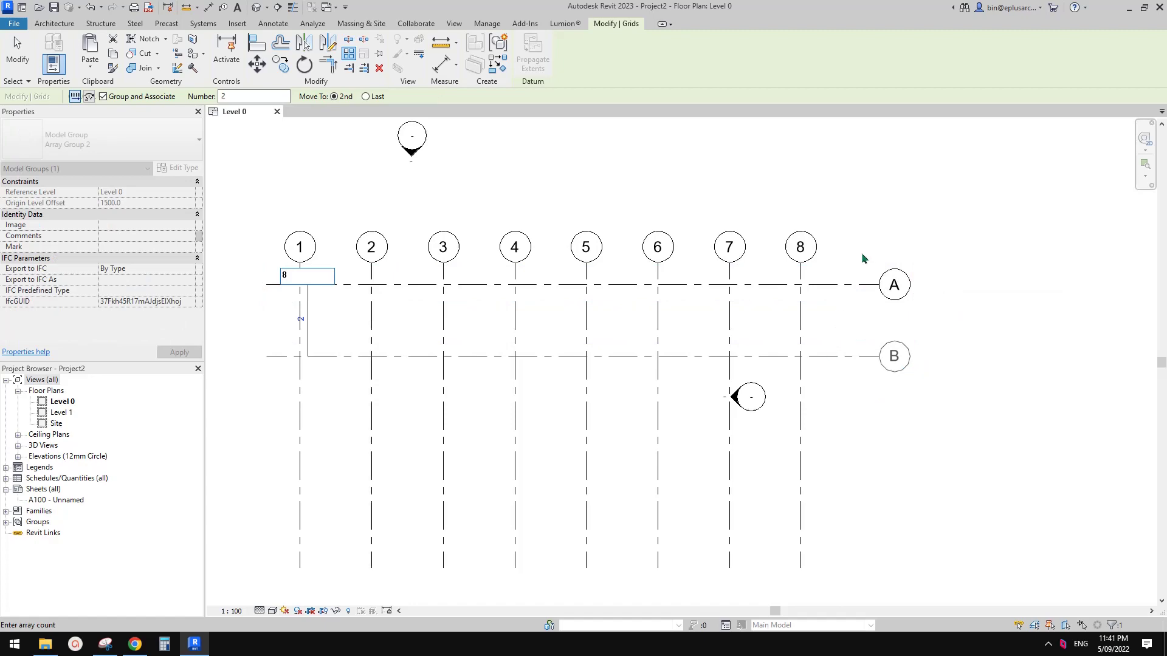
key("Return")
scroll(814, 316, "down", 3)
key("Escape")
- Ungroup the arrayed lettered grids and the arrayed numbered grids
middle_click_drag(859, 368, 886, 377)
left_click(838, 366)
key("s")
key("a")
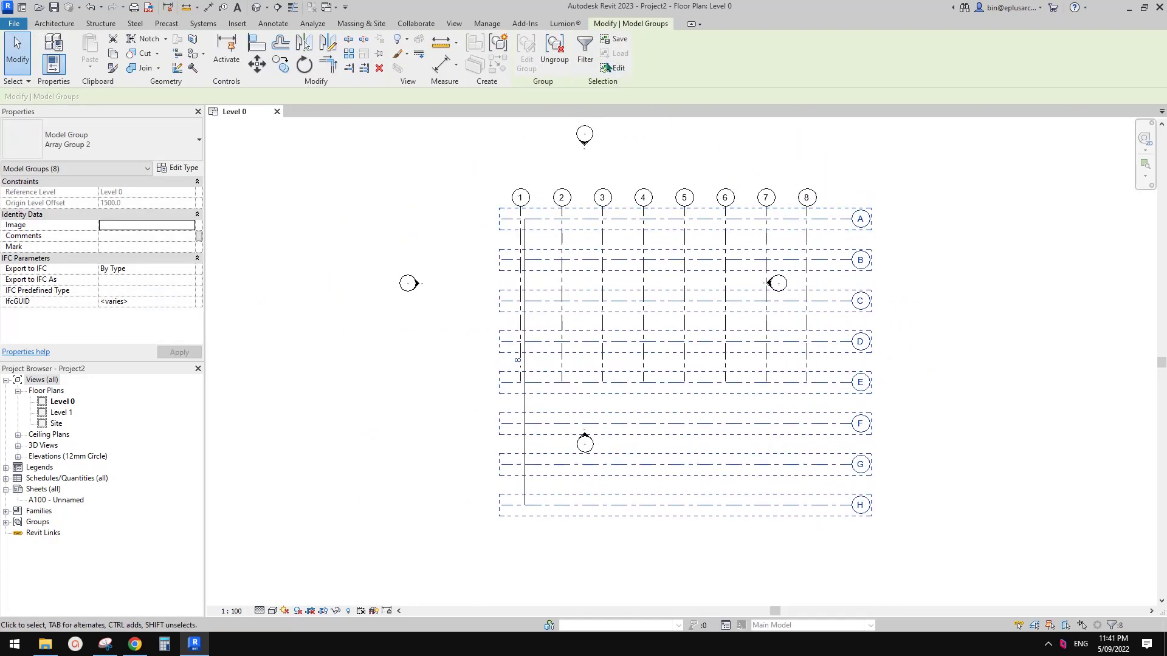
left_click(563, 55)
left_click(806, 196)
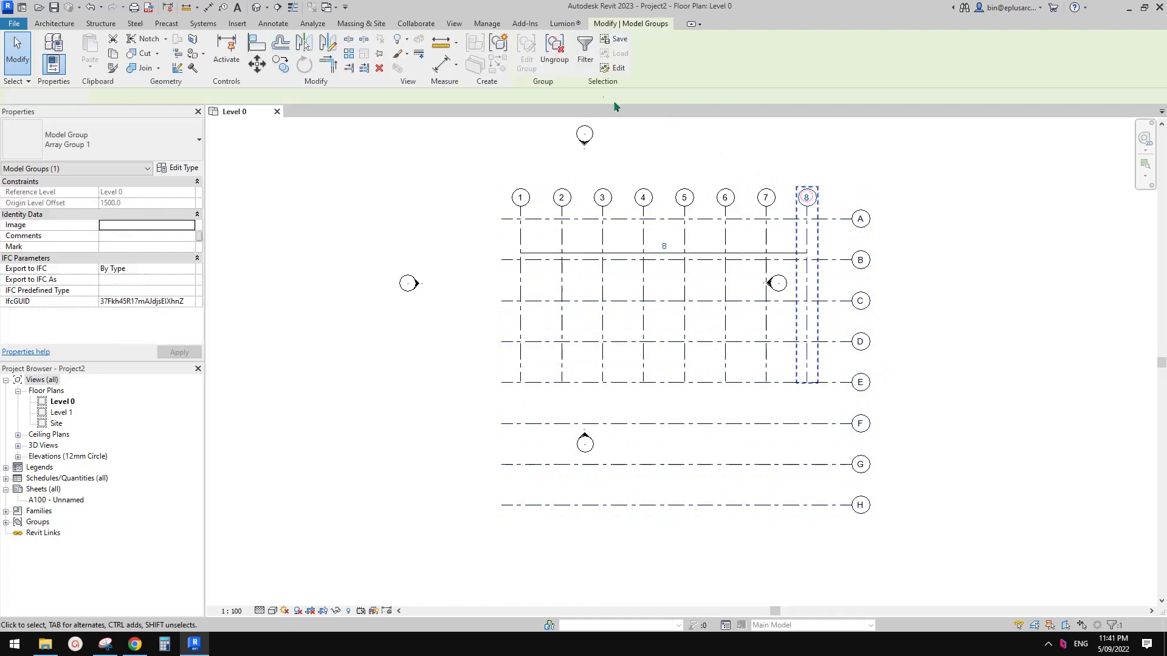
left_click(555, 52)
- Extend the lower ends of the numbered grids past grid H
left_click(807, 368)
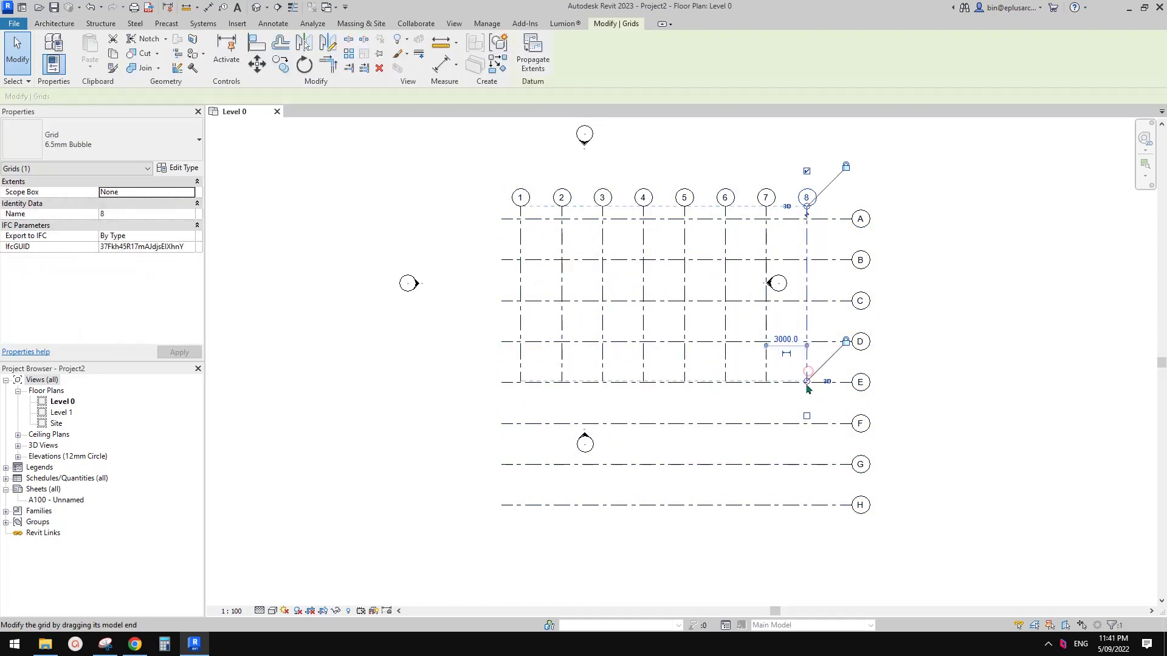
left_click_drag(807, 381, 808, 533)
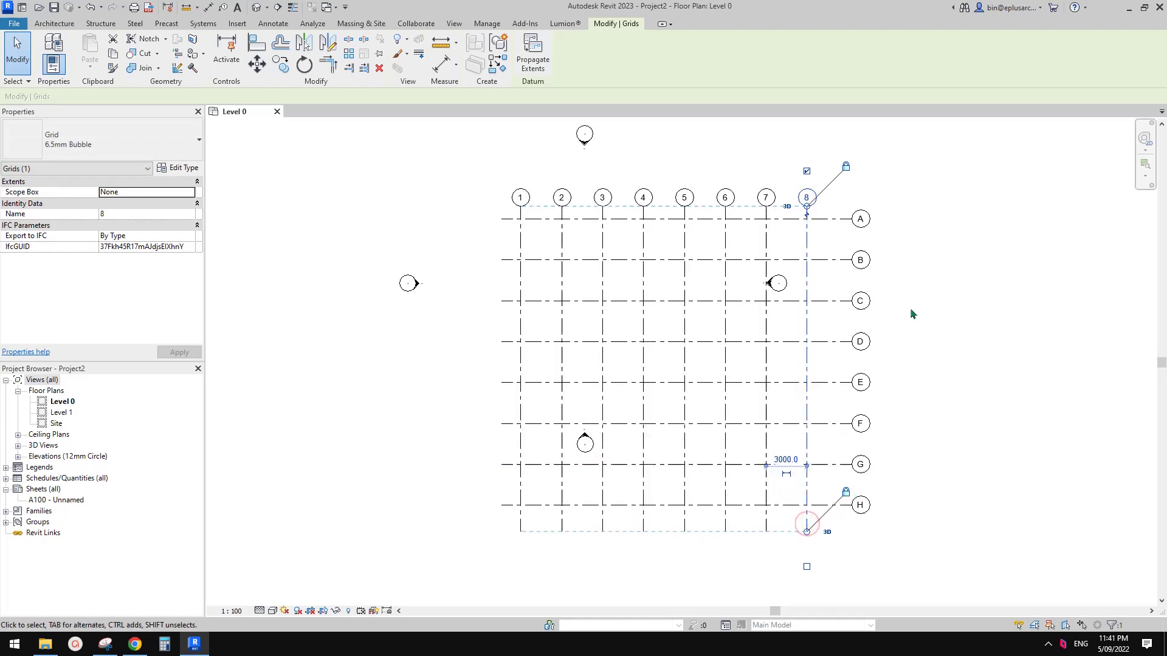
key("Escape")
- Stretch the bubble ends of the numbered grids farther above grid A
scroll(797, 203, "up", 1)
middle_click_drag(752, 231, 807, 240)
scroll(773, 219, "up", 2)
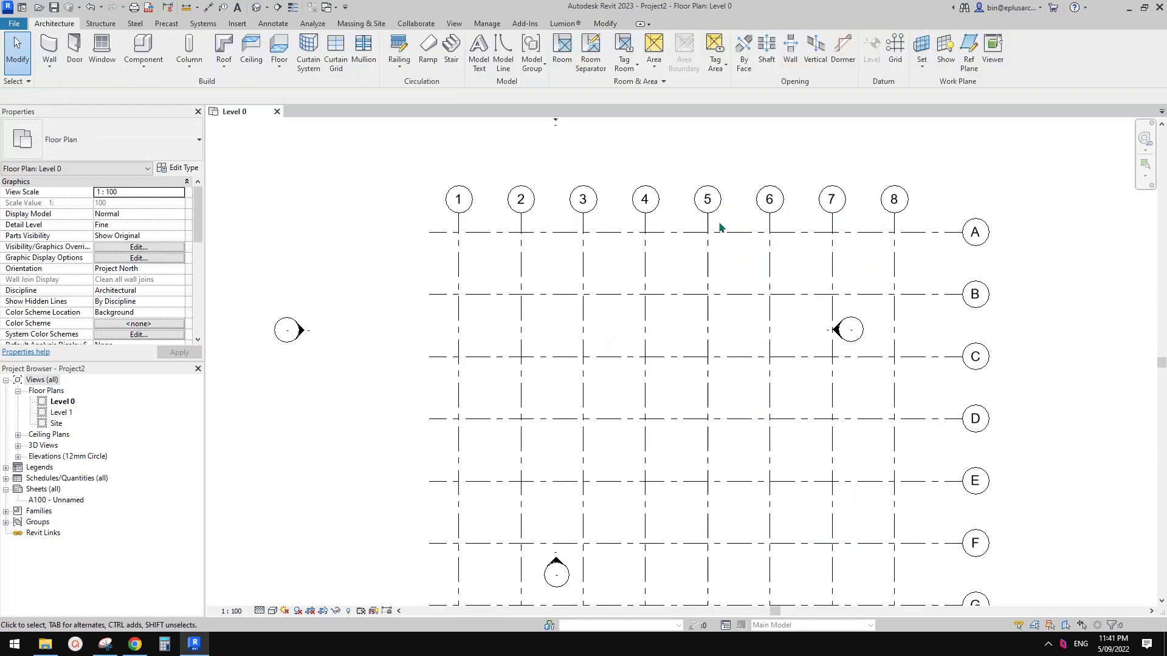
middle_click_drag(720, 223, 654, 218)
left_click(652, 233)
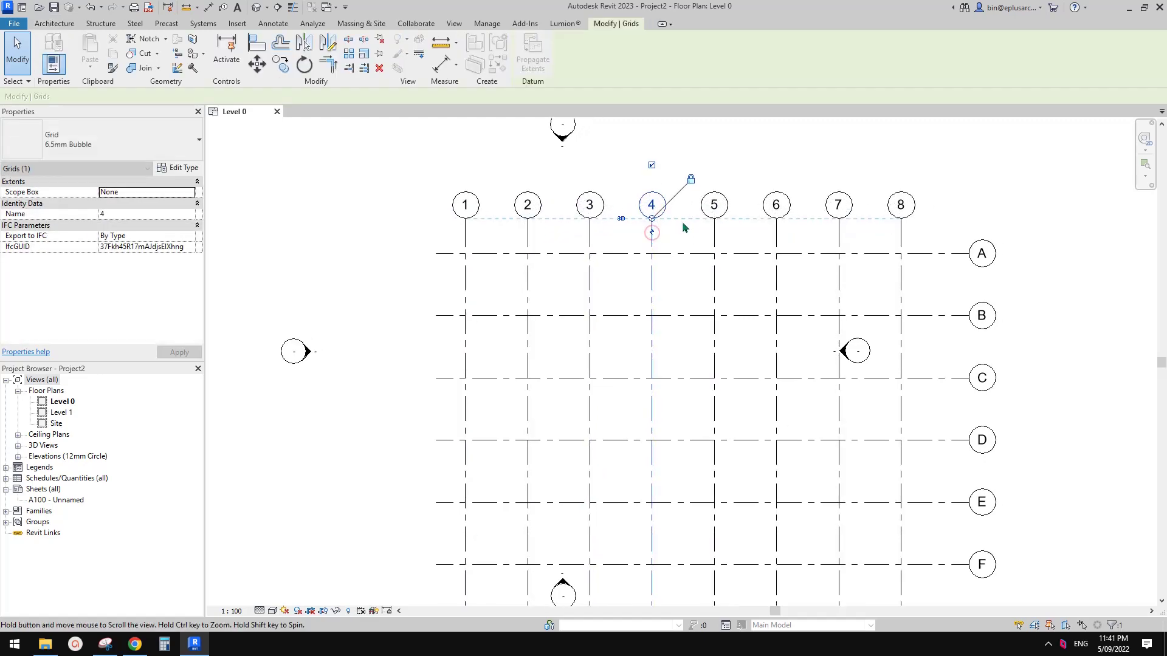
scroll(892, 271, "down", 1)
middle_click_drag(892, 271, 883, 276)
key("Escape")
- Pull the bubble ends of the lettered grids closer to grid 8
scroll(906, 268, "up", 1)
left_click(926, 265)
left_click_drag(953, 267, 933, 268)
scroll(925, 296, "down", 1)
middle_click_drag(924, 298, 895, 277)
key("Escape")
scroll(895, 277, "down", 1)
scroll(824, 321, "down", 1)
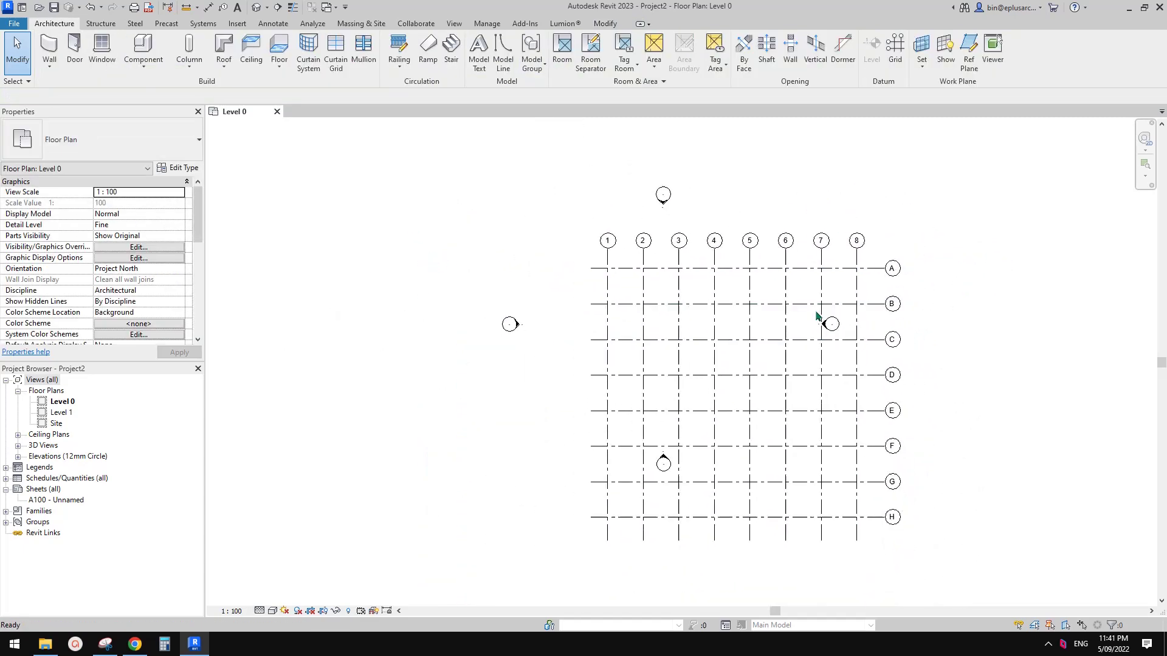
- Delete all the elevation markers around the grid in the Level 0 floor plan
middle_click_drag(800, 364, 779, 372)
left_click(638, 201)
key("s")
key("a")
middle_click_drag(669, 220, 688, 253)
middle_click_drag(754, 308, 748, 333)
key("d")
key("e")
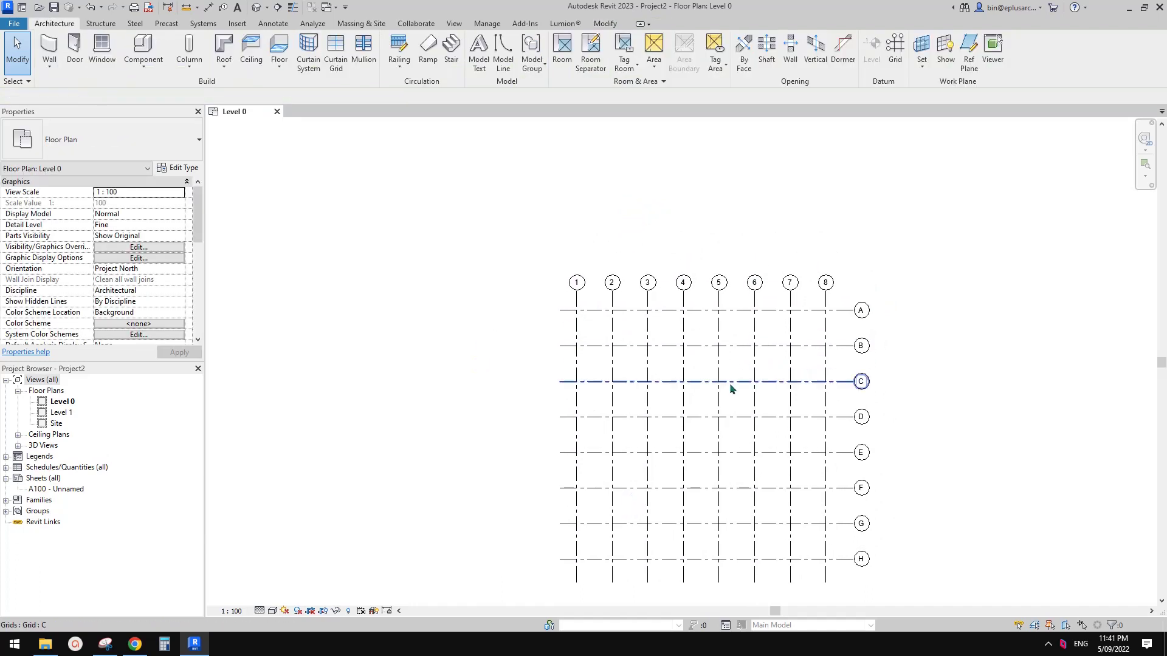
middle_click_drag(819, 454, 763, 376)
scroll(763, 375, "up", 1)
scroll(763, 380, "up", 1)
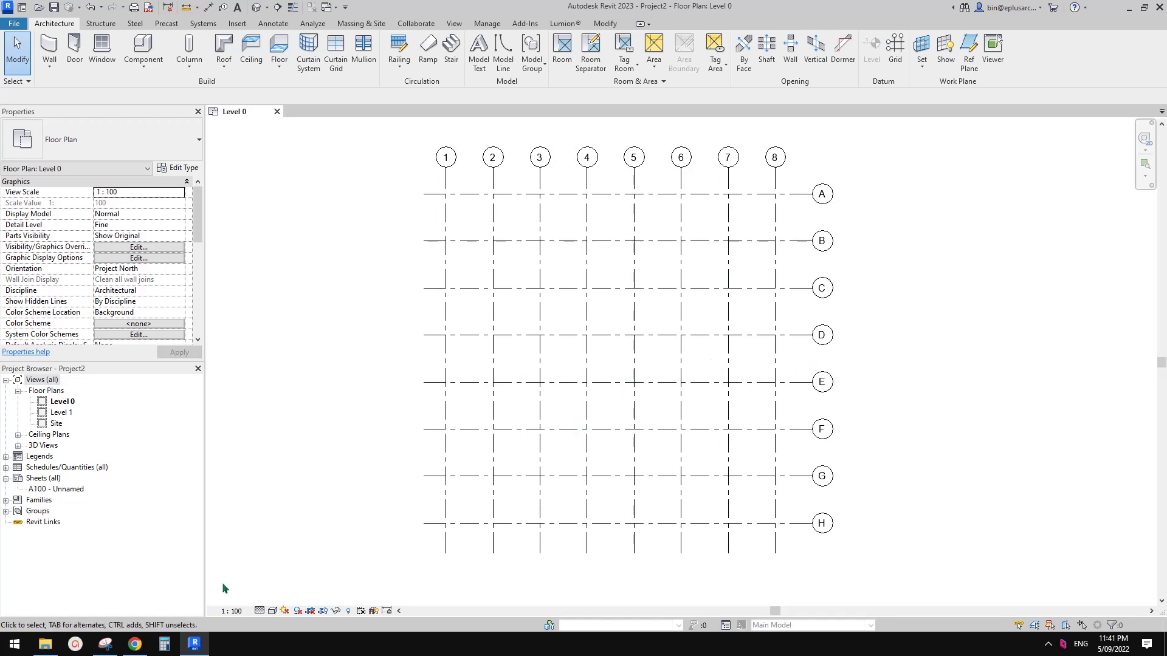
- Check the column photo in Chrome, return to Revit and browse for a structural column family in the Structural Columns Wood folder
left_click(135, 647)
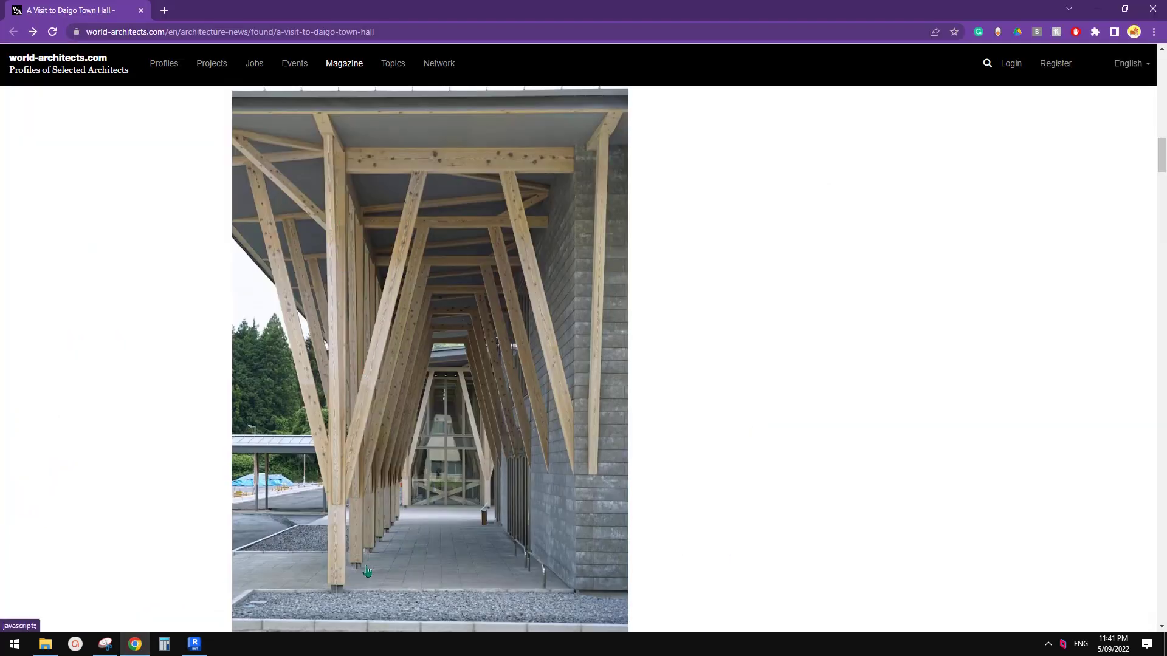
left_click(195, 644)
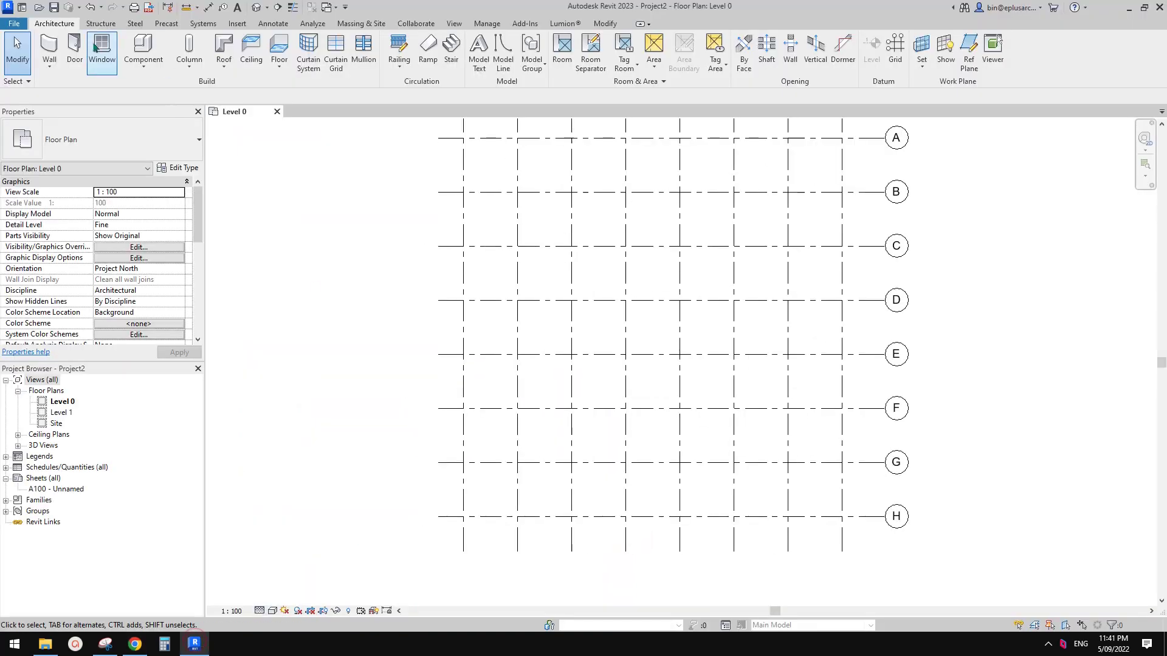
left_click(102, 25)
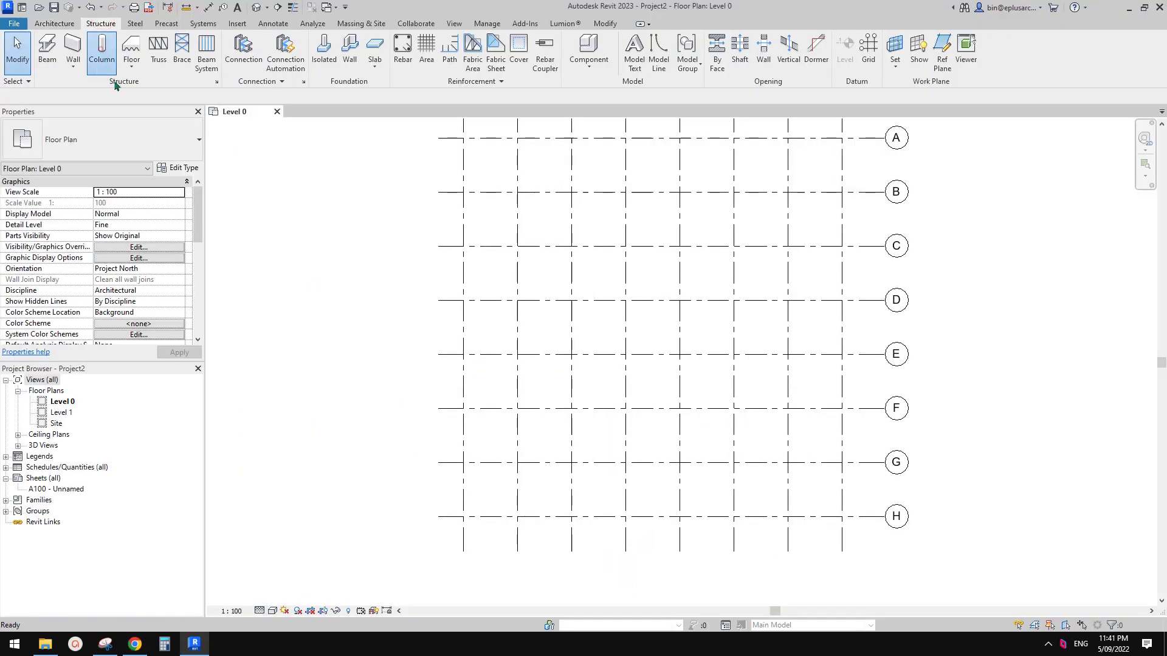
left_click(101, 48)
left_click(144, 146)
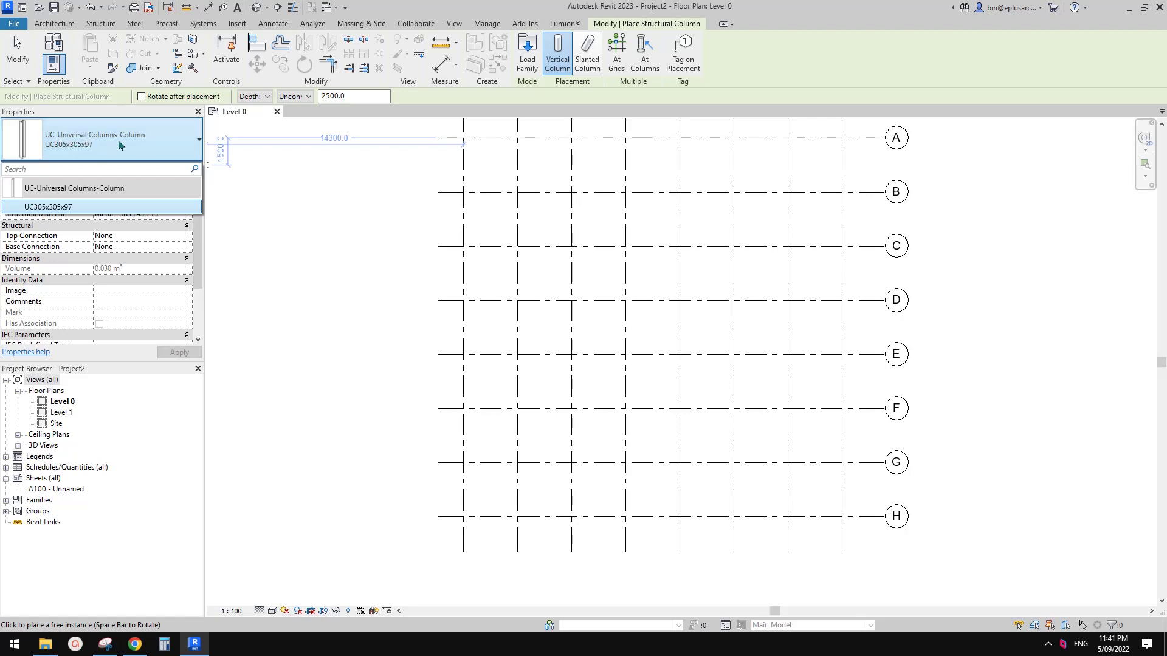
left_click(526, 53)
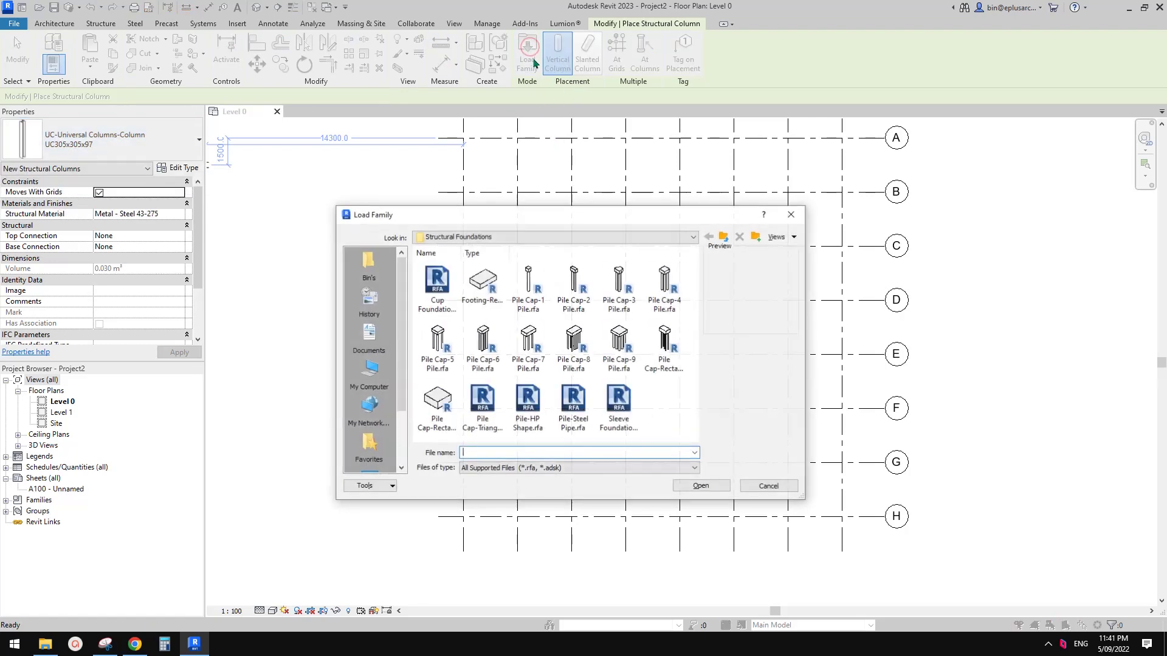
left_click(724, 242)
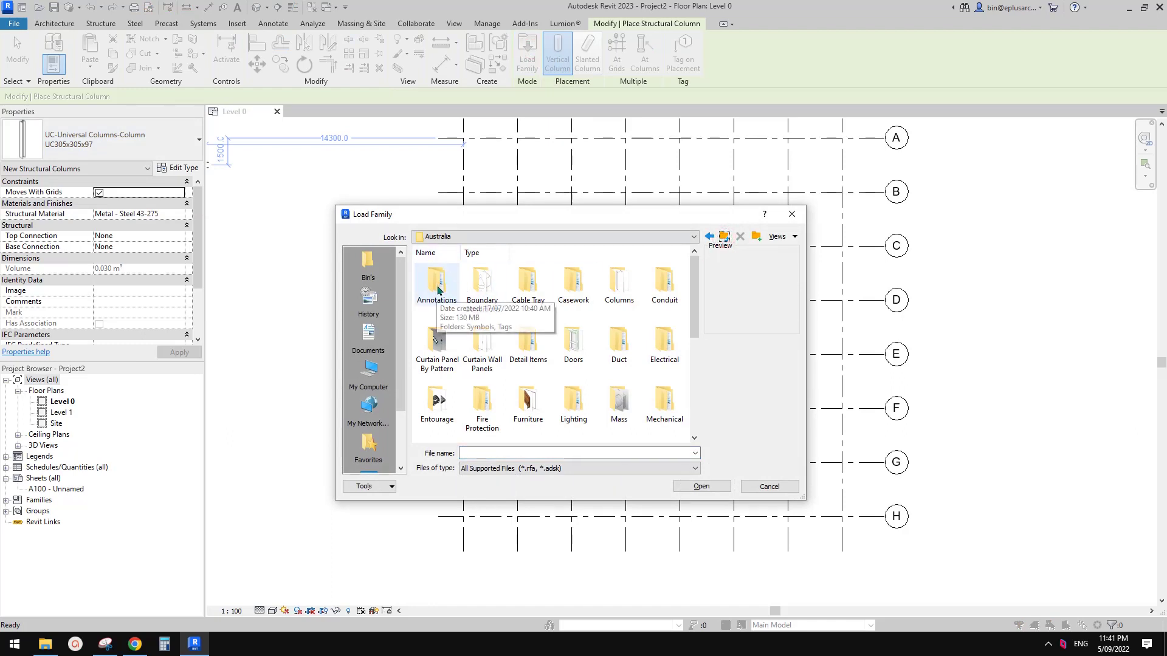
scroll(683, 359, "down", 5)
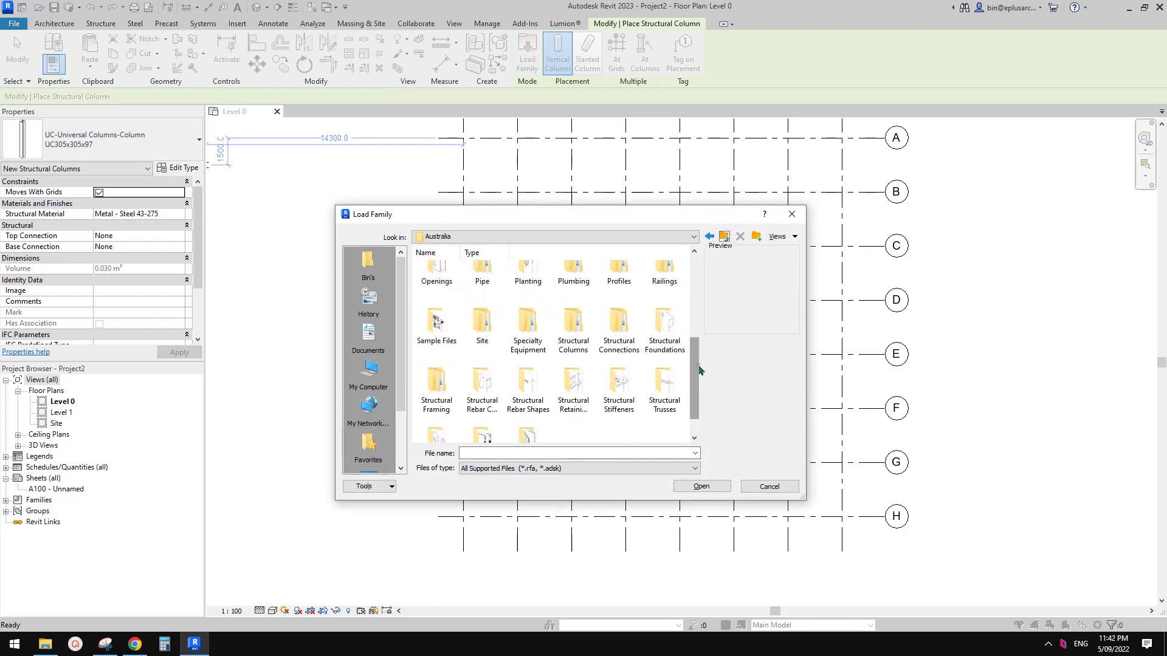
left_click(435, 364)
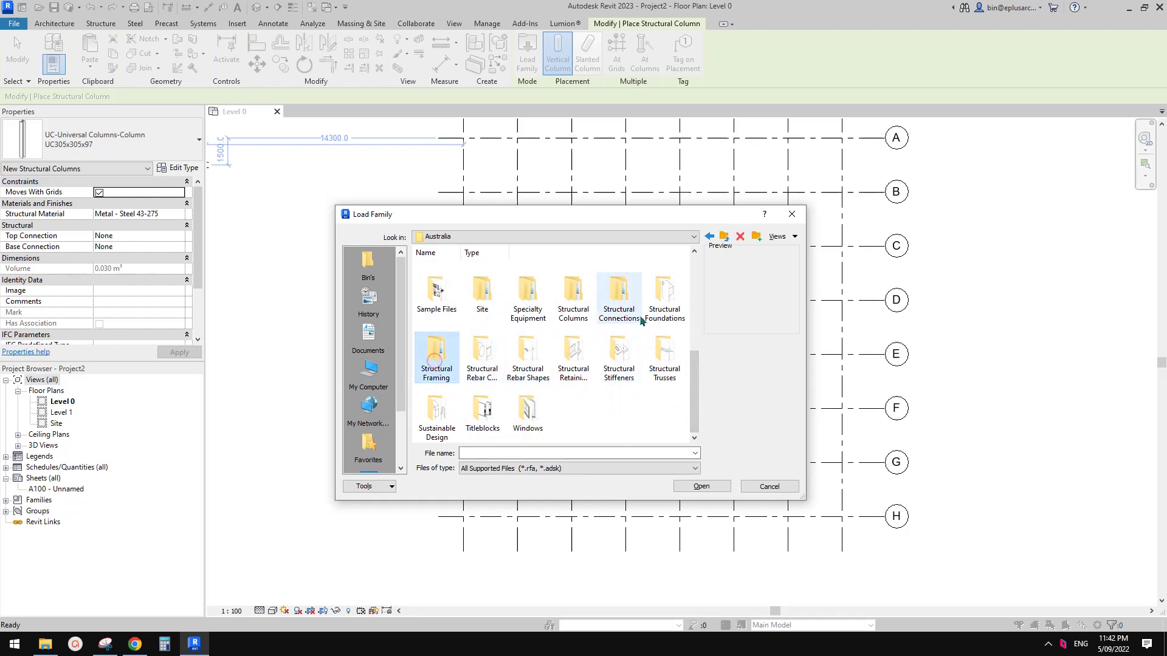
left_click(573, 300)
double_click(575, 300)
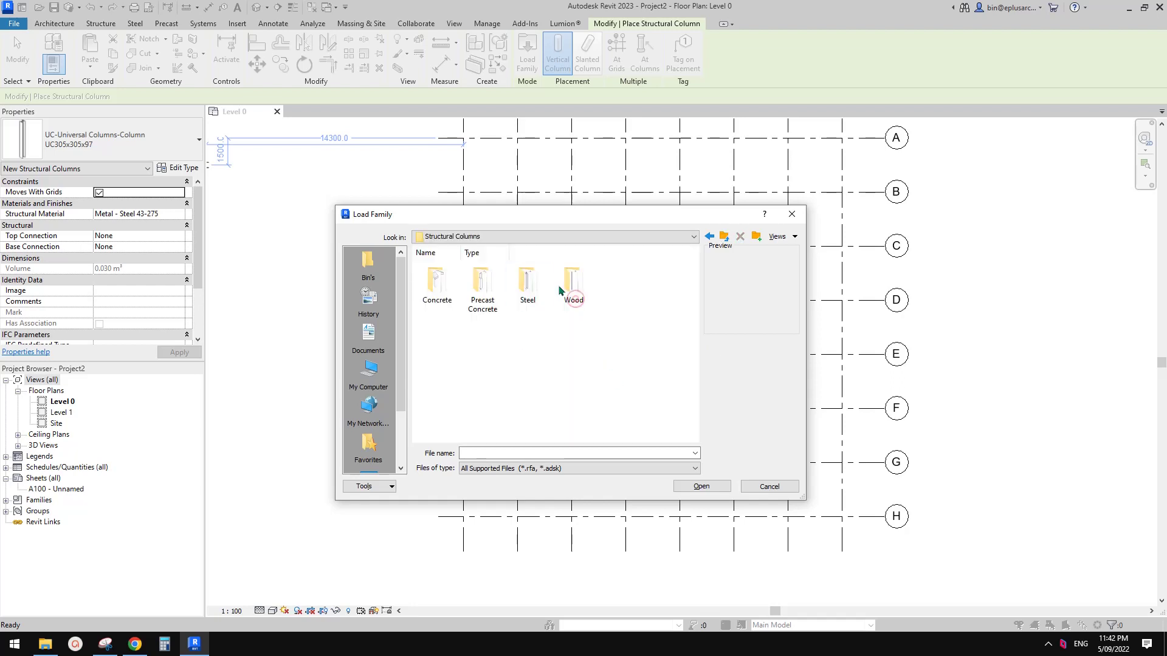
double_click(570, 288)
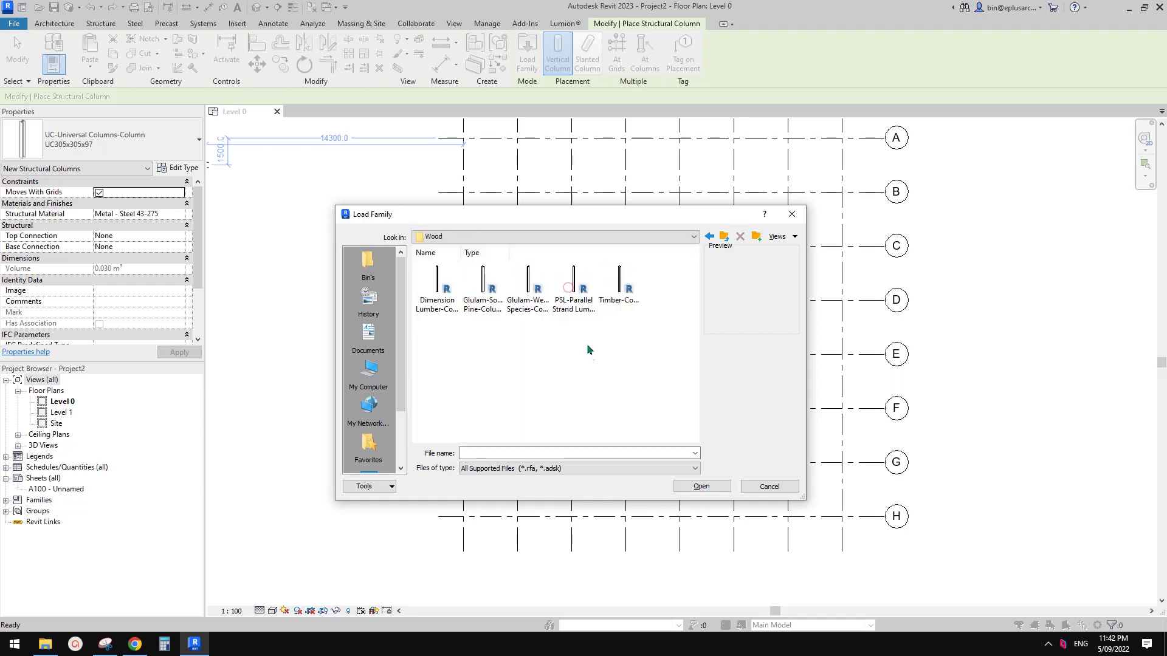
- Load the Timber-Column.rfa family with its 140x140 type
left_click(617, 301)
left_click(576, 298)
left_click(615, 298)
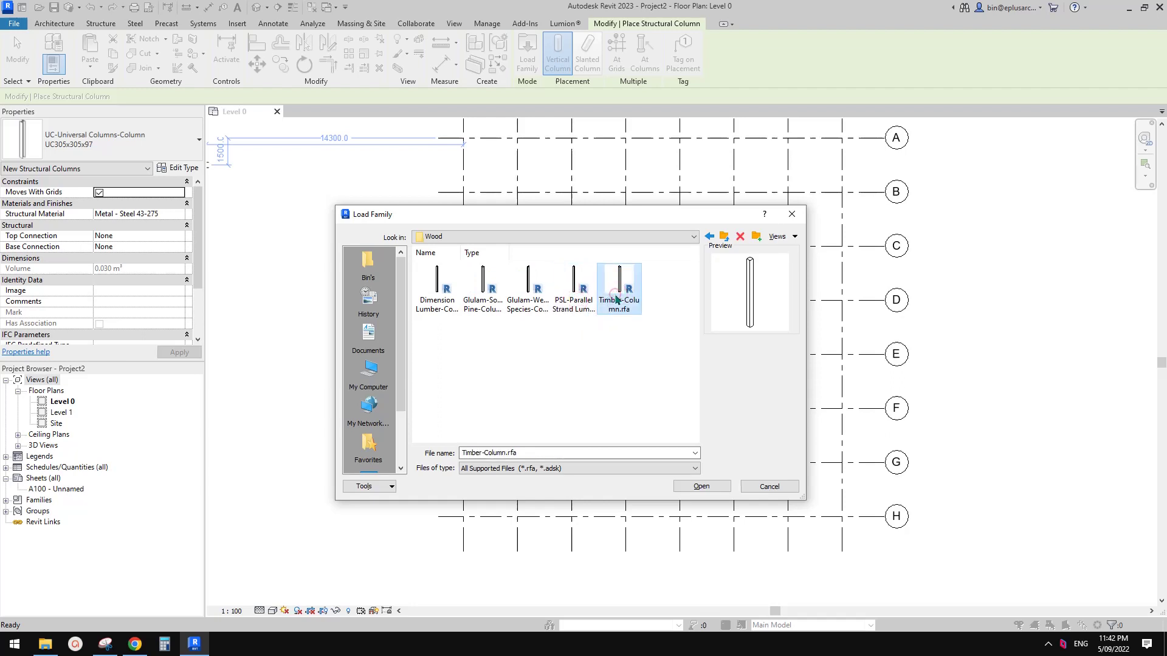
left_click(717, 487)
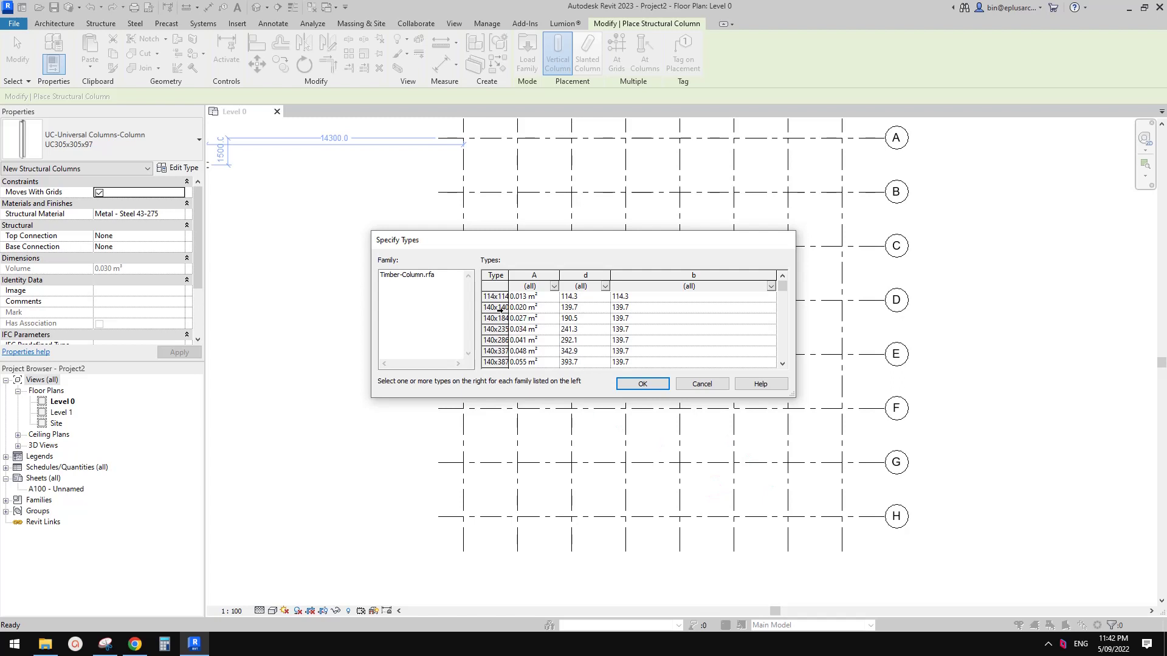
scroll(492, 325, "down", 3)
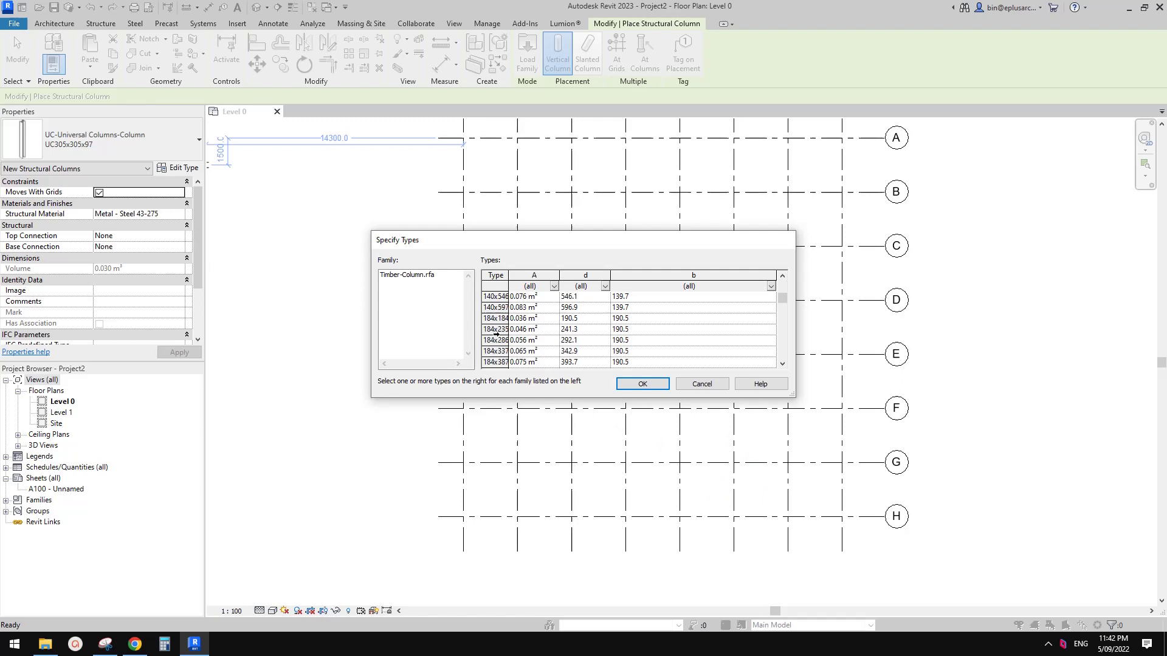
scroll(496, 333, "up", 3)
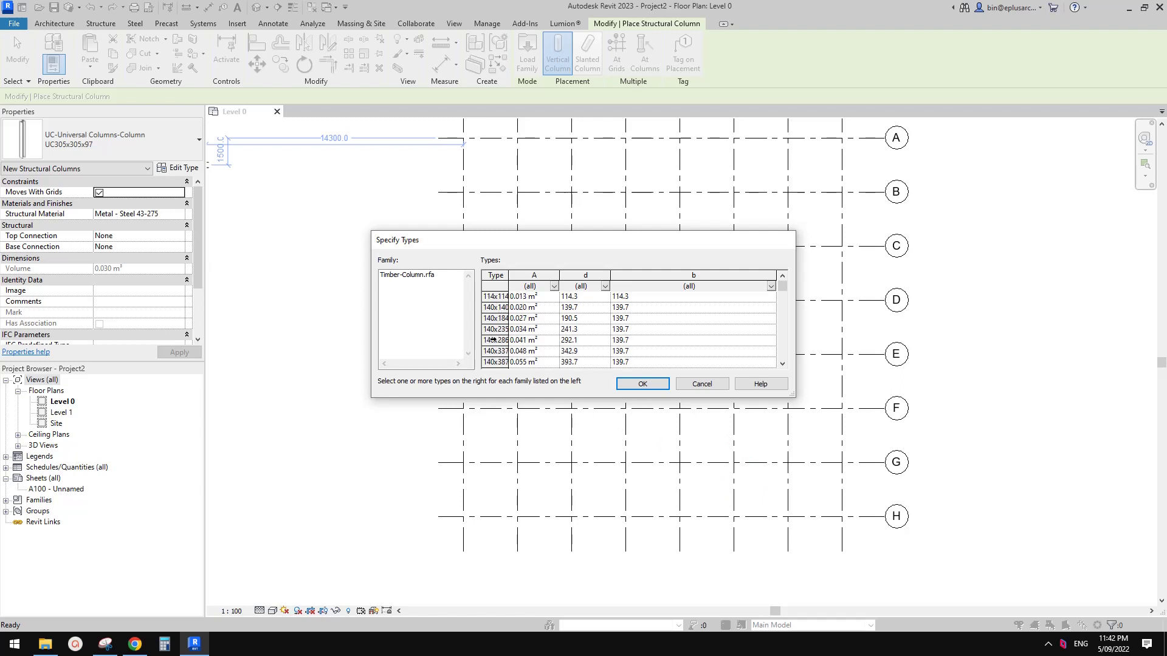
left_click(494, 307)
left_click(639, 385)
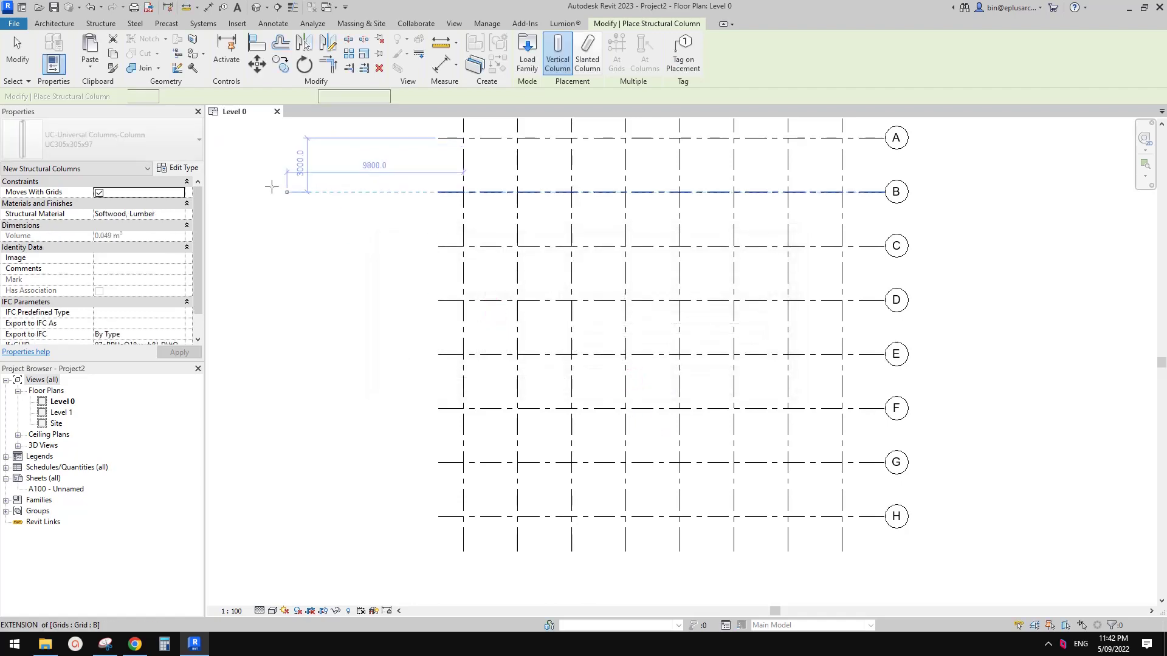
- Duplicate the 140x140 timber column type as 200X200, checking the Daigo Town Hall photo in Chrome for reference
left_click(179, 167)
left_click(596, 111)
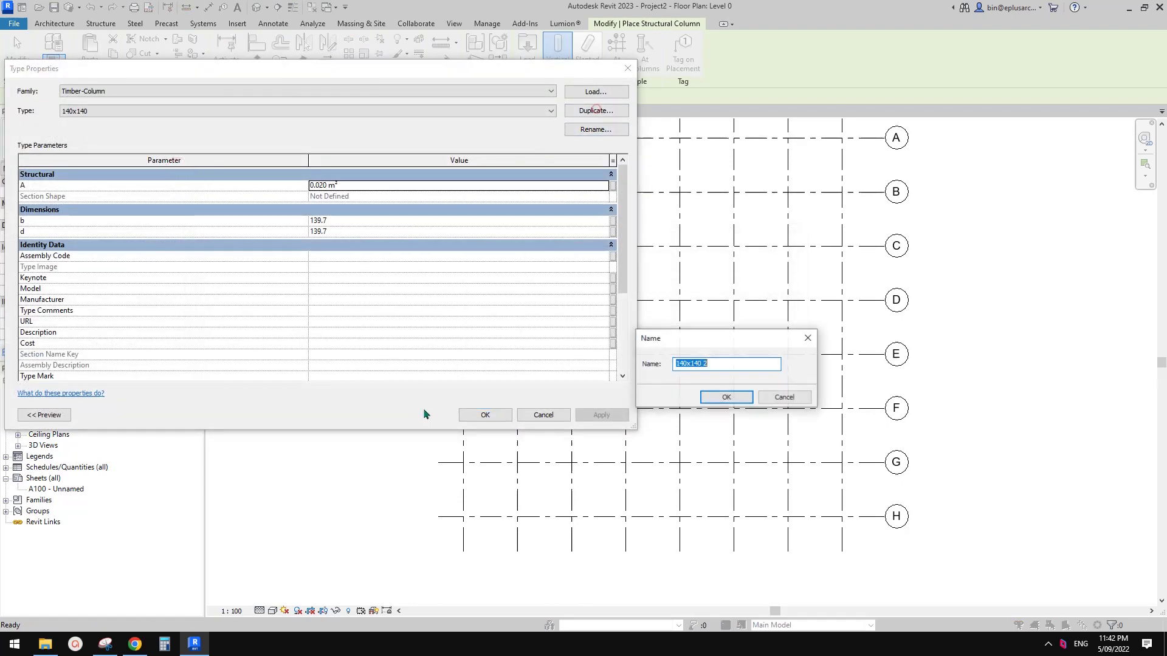
left_click(135, 644)
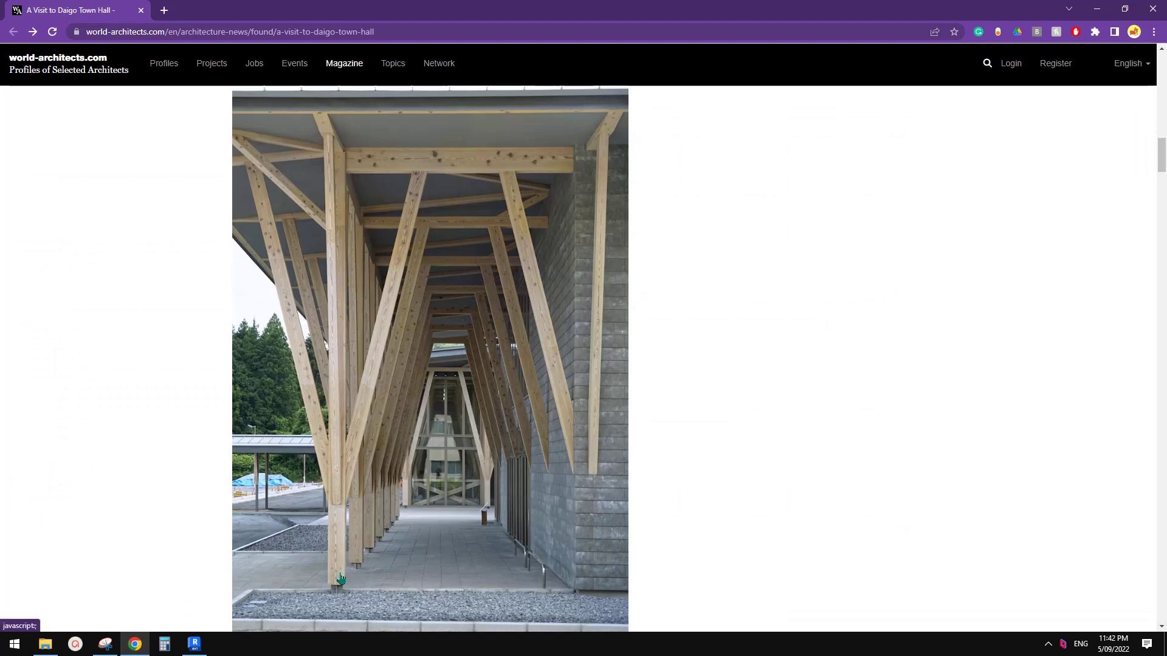
left_click(194, 643)
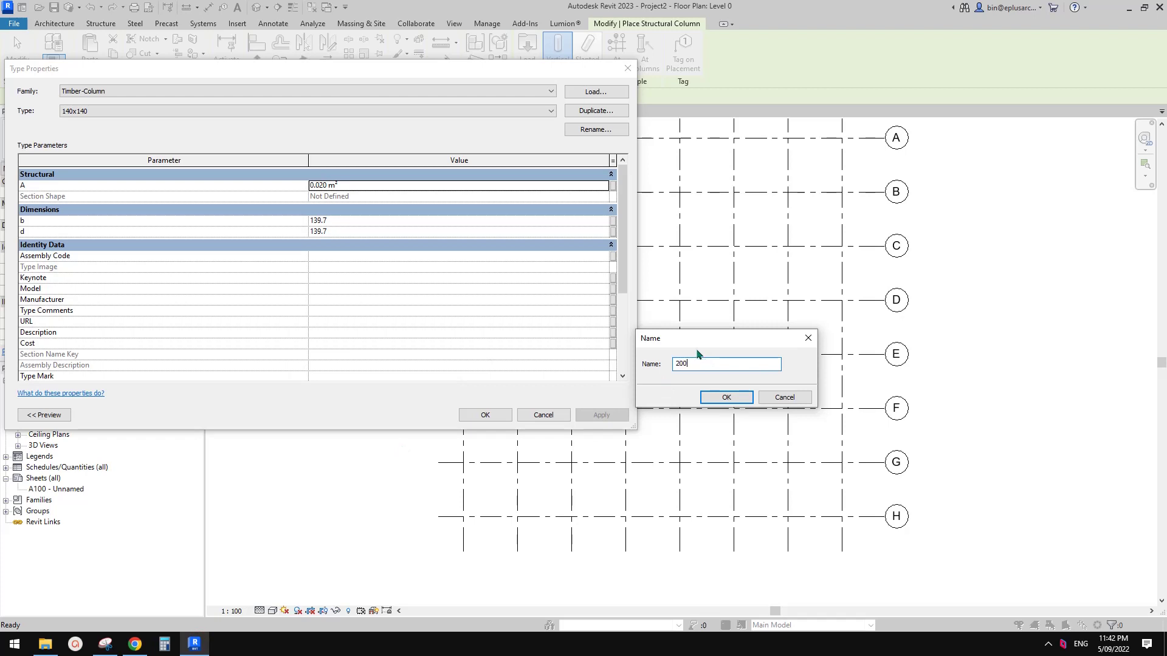
left_click(725, 397)
- Set the b and d dimensions of the 200X200 column type to 200 mm each
left_click(380, 221)
type("2")
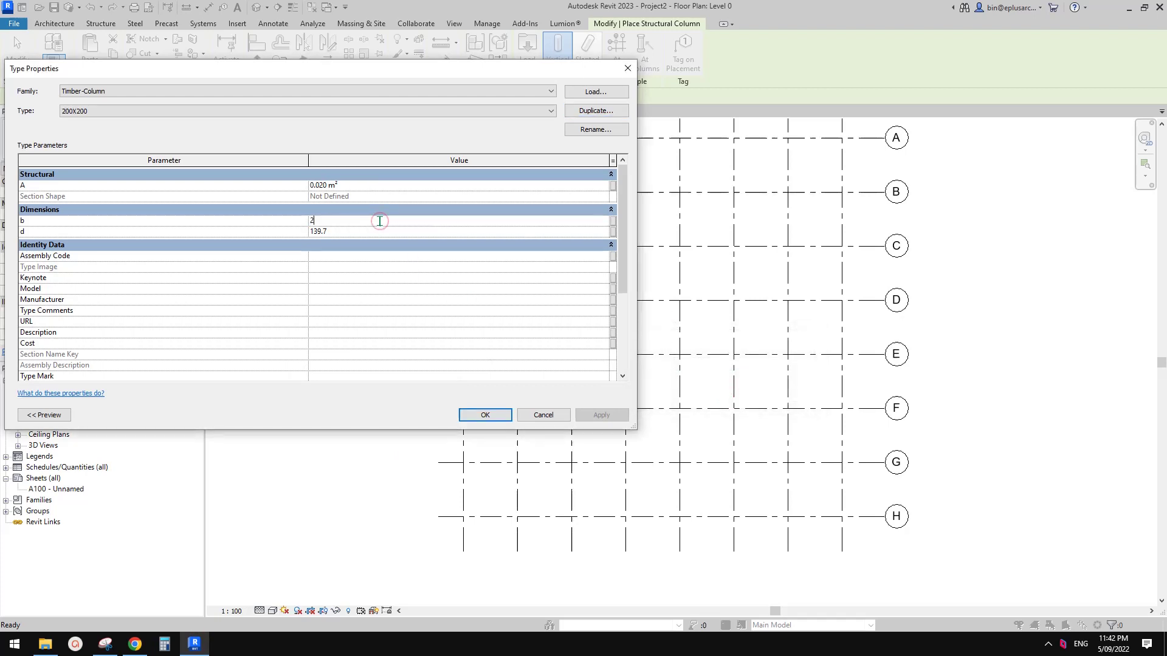
type("00")
key("Tab")
type("20")
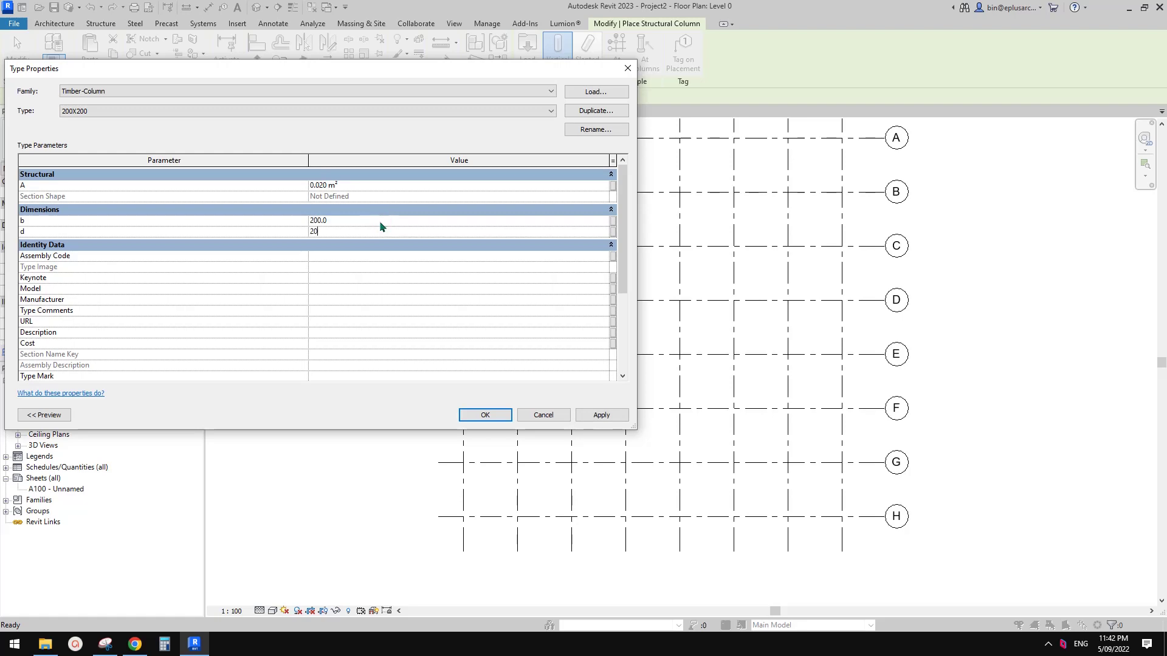
left_click(500, 416)
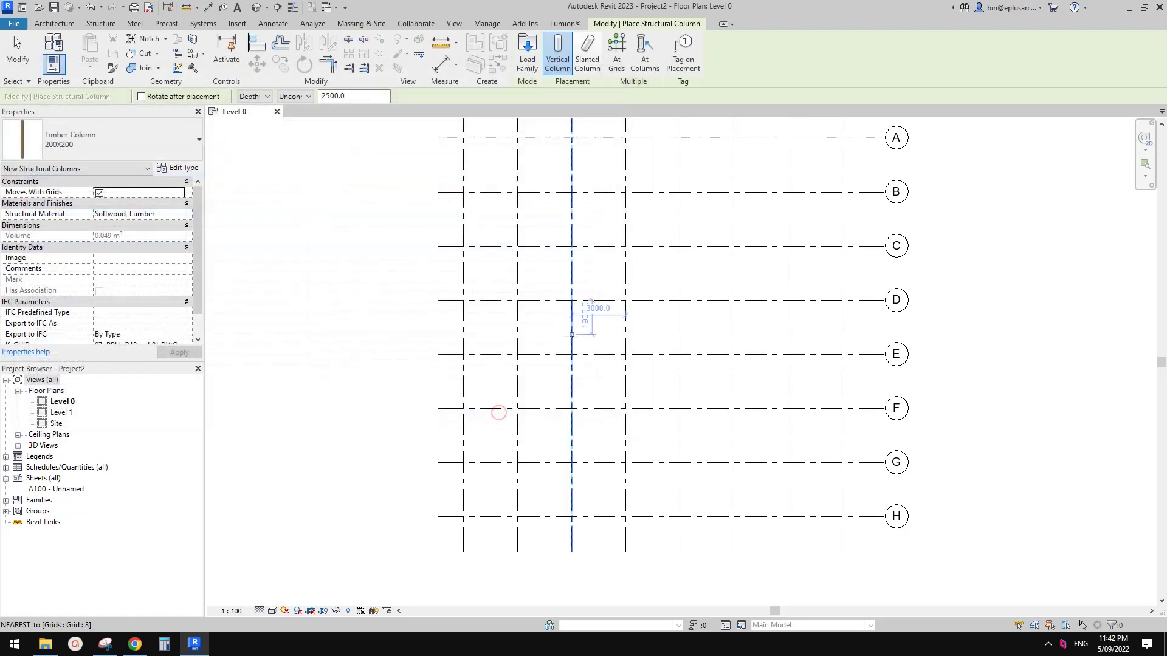
- Place vertical 200X200 timber columns at all intersections of grids 1 to 8 and A to H
left_click(615, 61)
left_click_drag(729, 161, 451, 529)
left_click(566, 53)
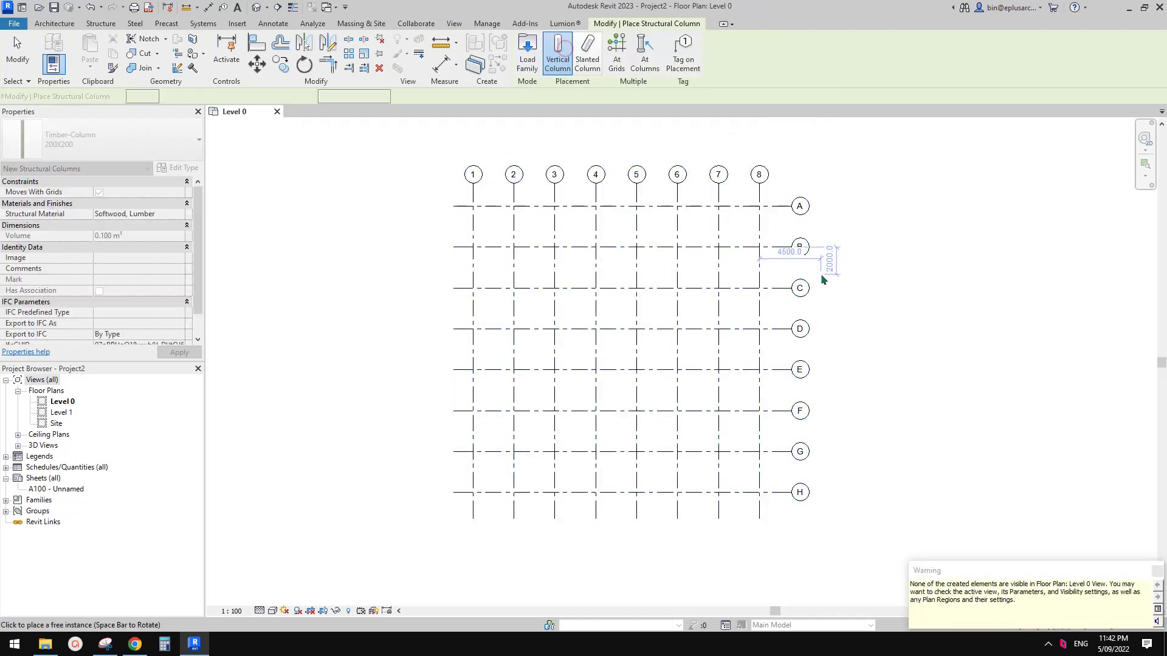
- Open the default 3D view, end column placement and view the columns from the side against the levels
left_click(256, 7)
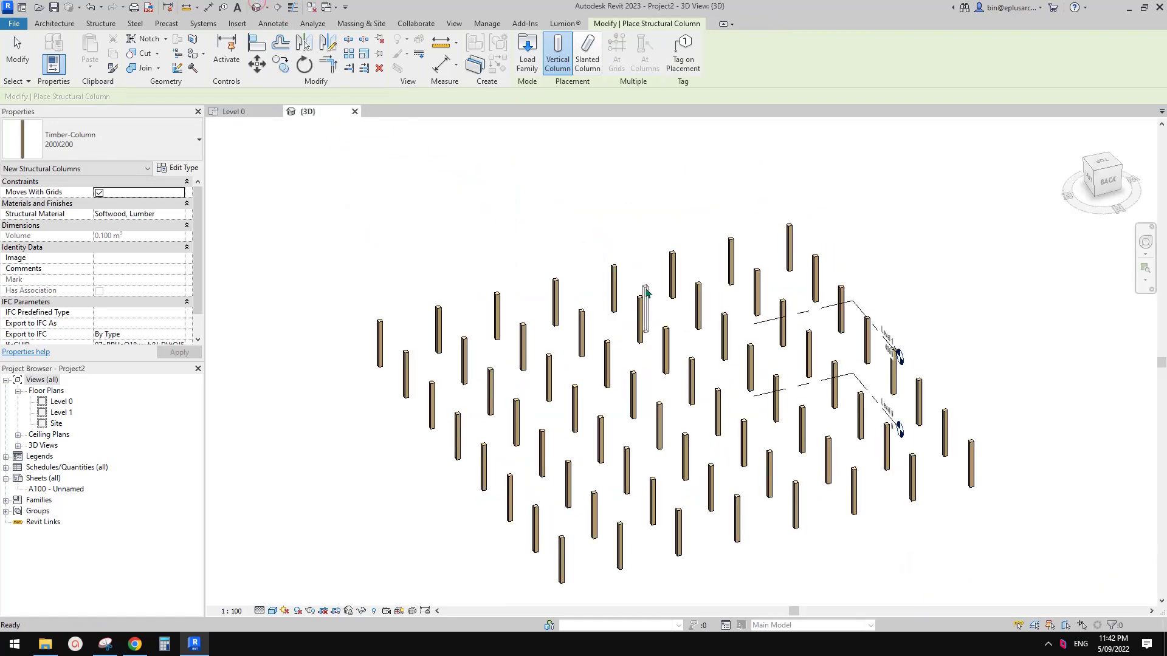
key("Escape")
scroll(726, 371, "down", 1)
middle_click_drag(723, 386, 720, 374)
middle_click_drag(645, 371, 653, 316, "shift")
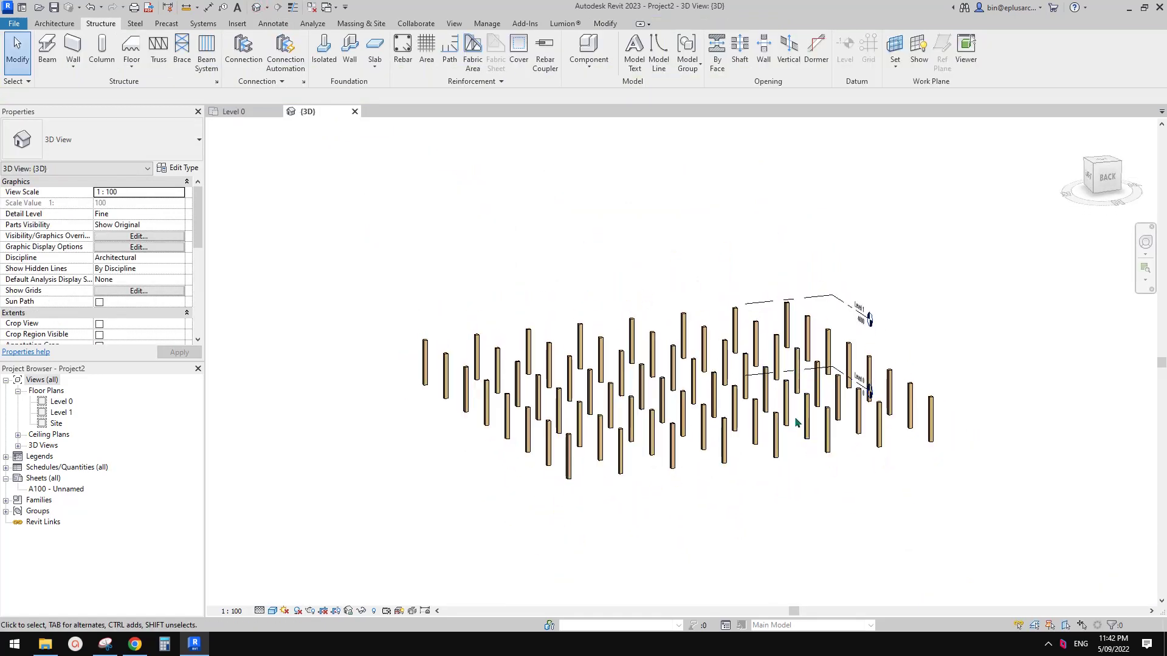
middle_click_drag(829, 430, 853, 373, "shift")
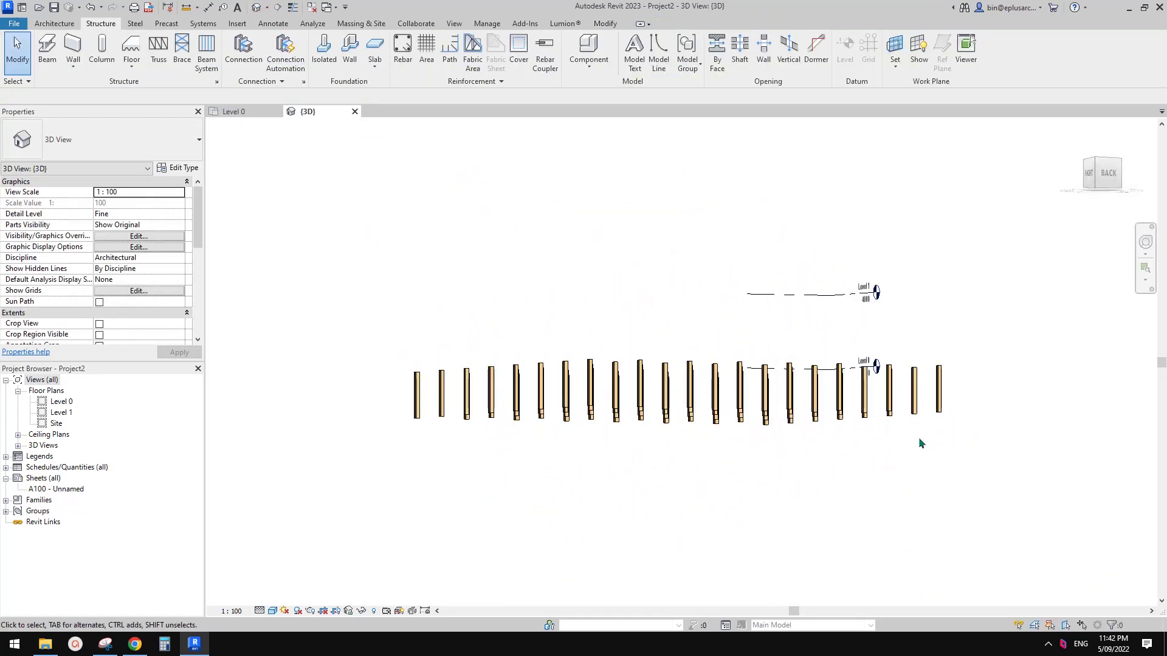
- Select all the timber columns and set their top offset to 3000 and base offset to 0
left_click_drag(944, 460, 406, 395)
middle_click_drag(832, 330, 831, 341, "shift")
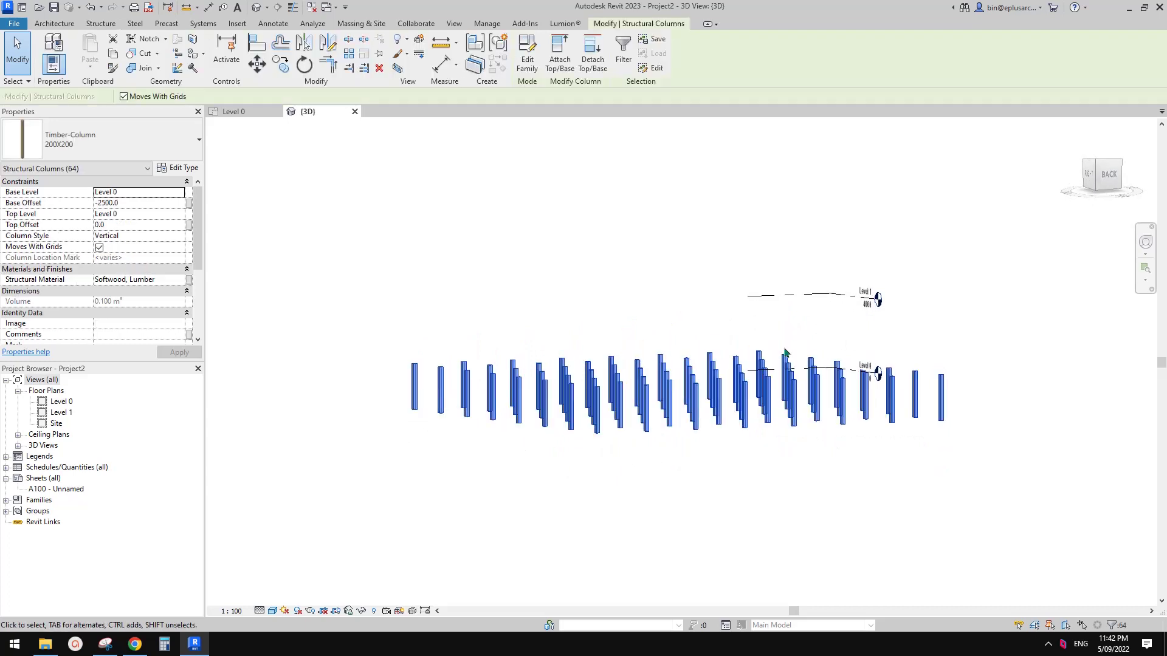
middle_click_drag(765, 357, 724, 400, "shift")
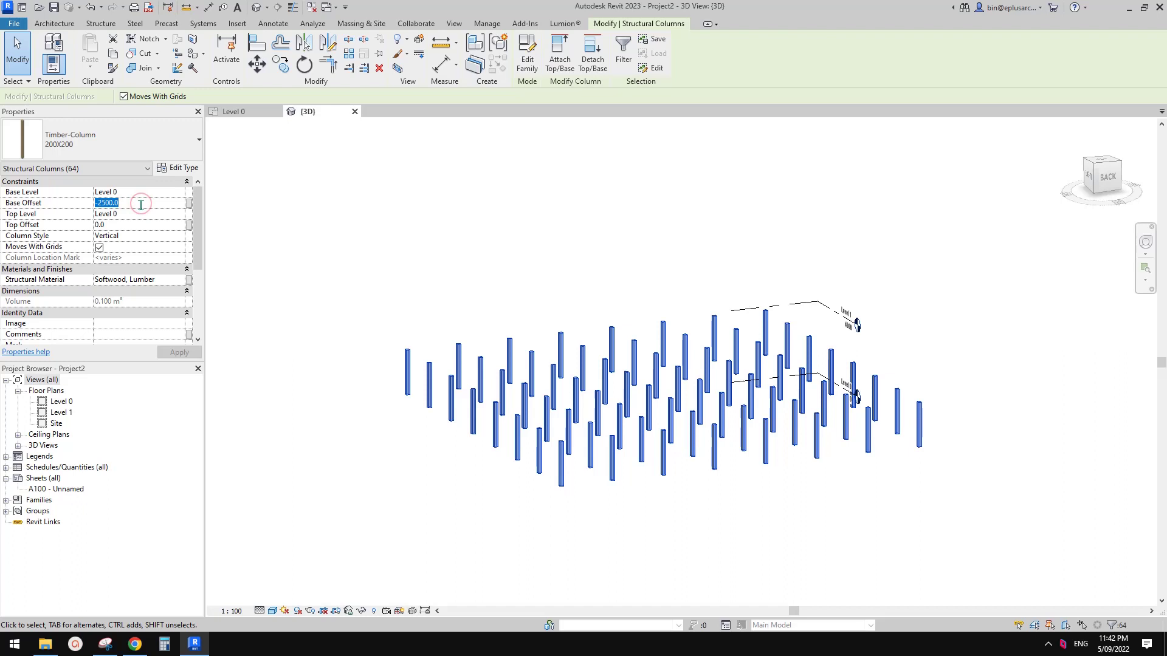
left_click(135, 224)
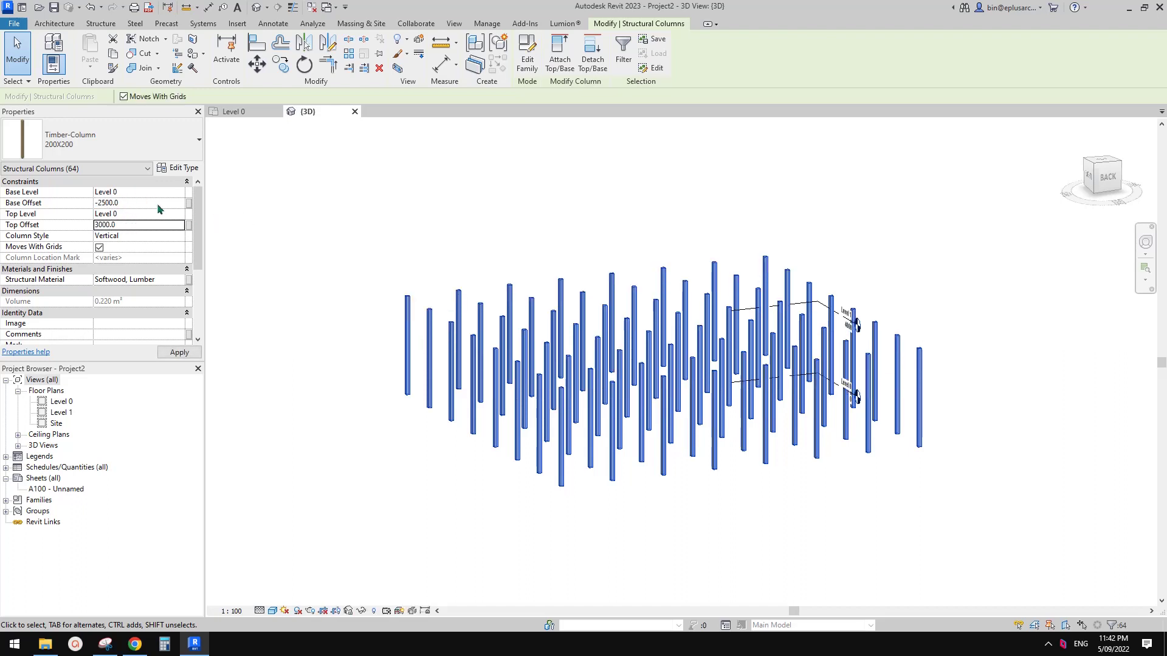
left_click(155, 203)
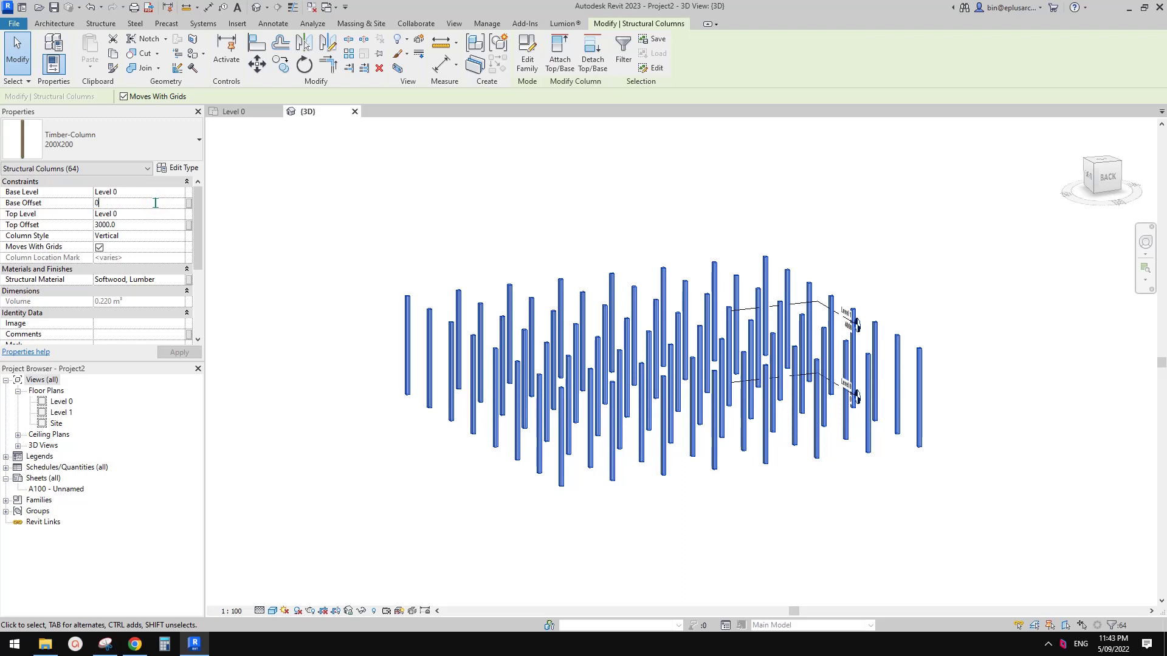
middle_click(495, 183)
middle_click_drag(812, 385, 826, 328, "shift")
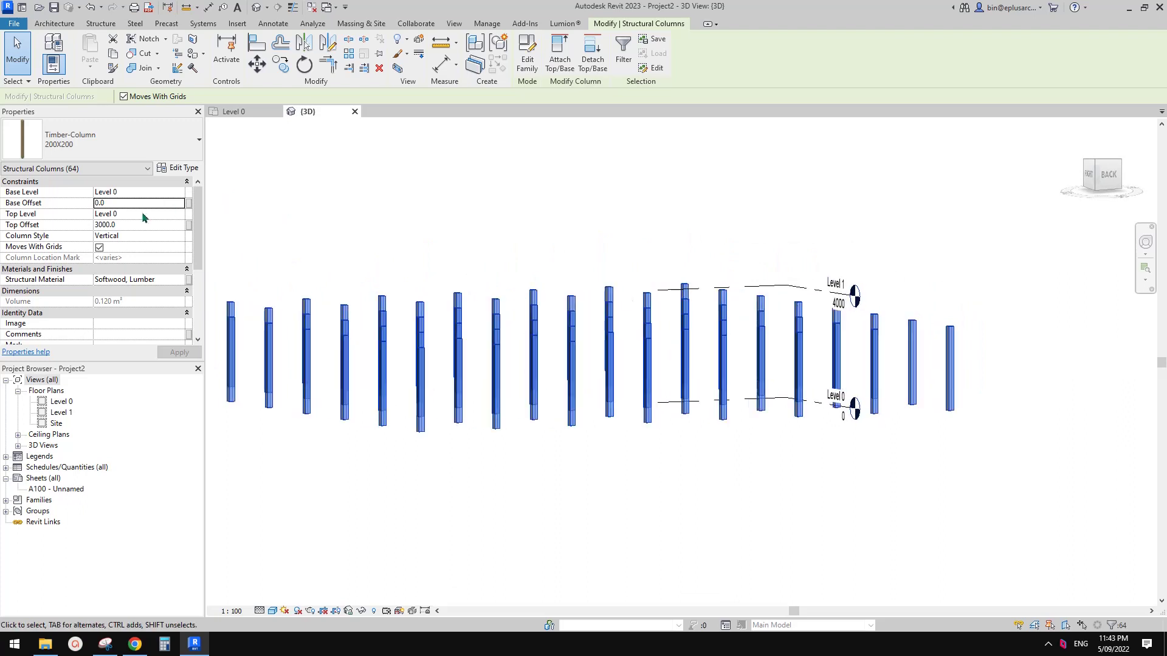
- Set the top level of all the columns to Level 1, remove their top offset and deselect them
left_click(179, 214)
left_click(124, 236)
left_click(135, 226)
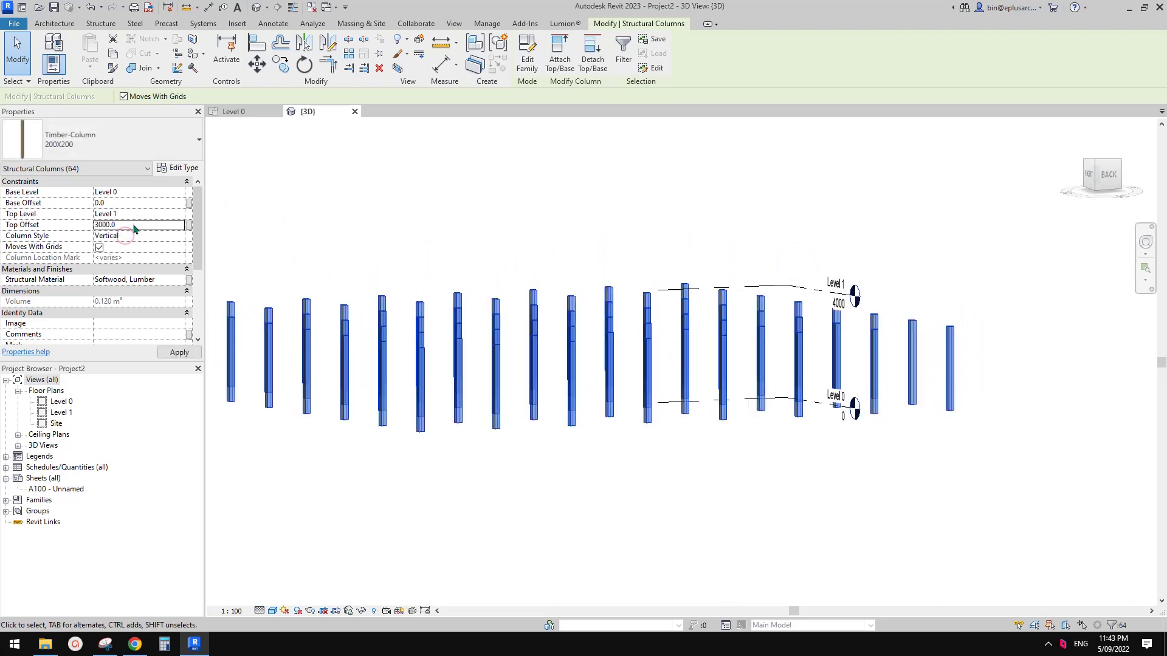
key("Return")
middle_click_drag(746, 267, 623, 350, "shift")
key("Escape")
scroll(656, 334, "down", 1)
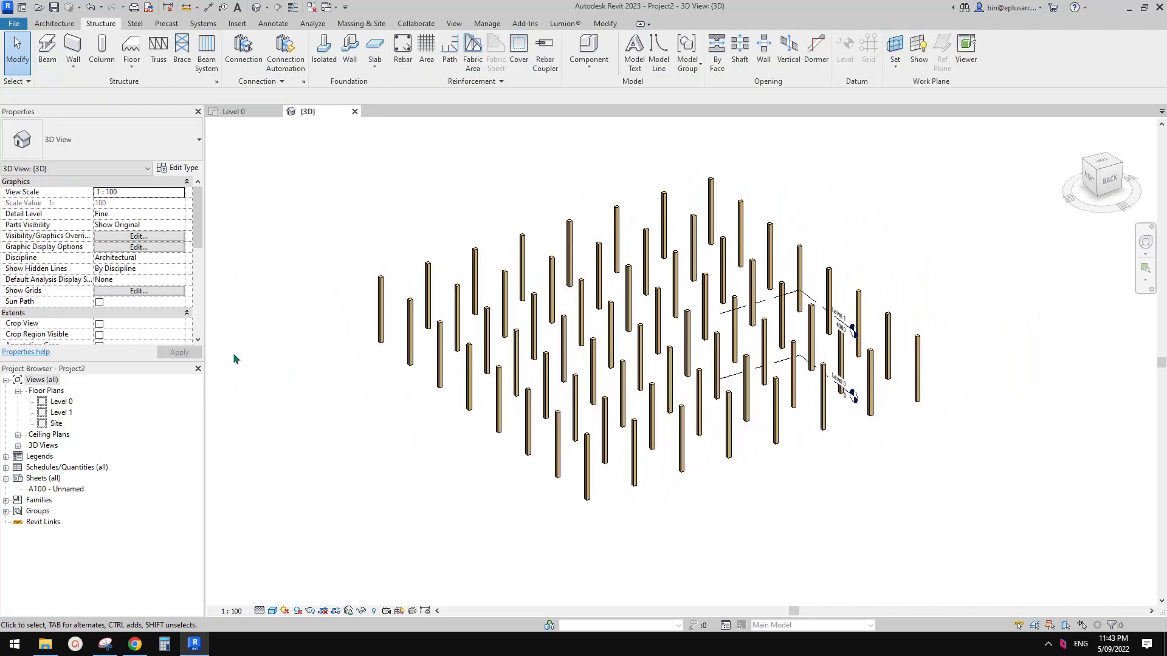
- Switch to the browser to examine the timber framing in the Daigo Town Hall photo, and return to the Revit 3D view
left_click(143, 635)
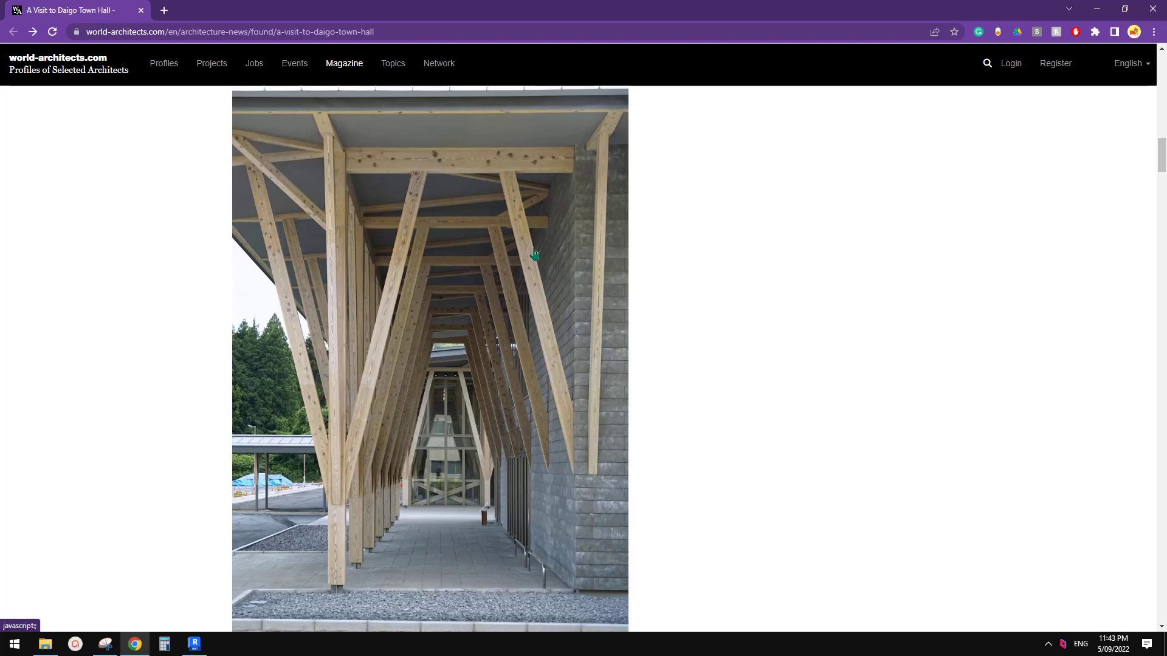
left_click(194, 644)
mouse_move(456, 452)
middle_mouse_down()
mouse_move(471, 442)
mouse_move(466, 450)
middle_mouse_up()
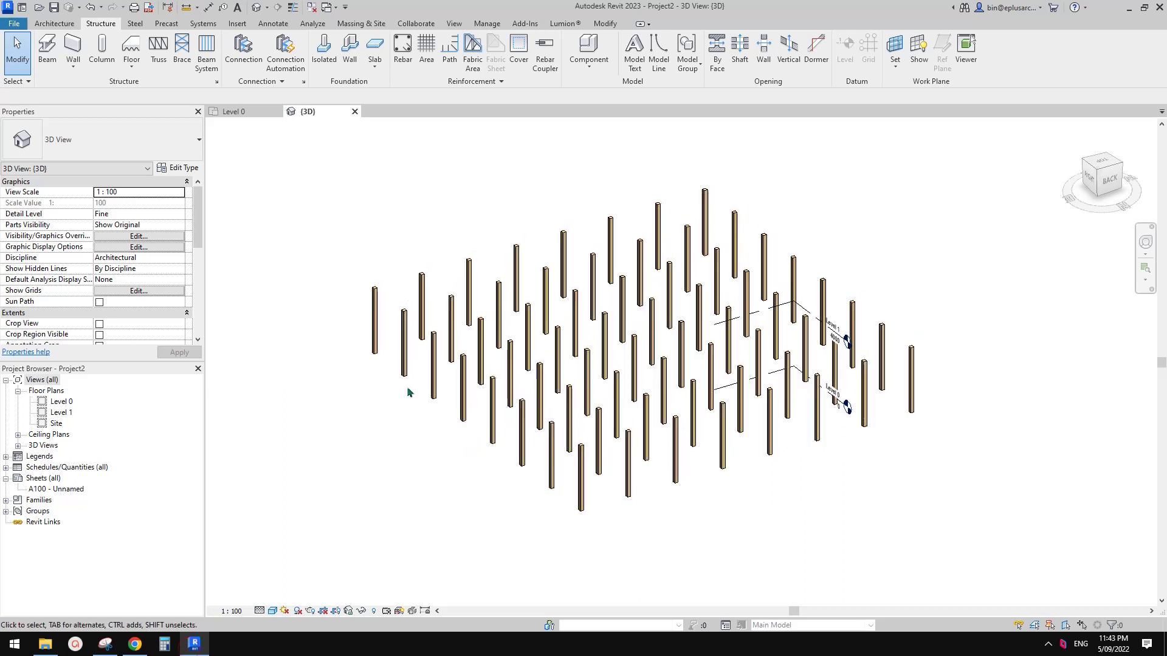
- Start a beam and load the Dimension Lumber family's 38x235 type from the Australia library's Structural Framing Wood folder
left_click(47, 49)
left_click(85, 140)
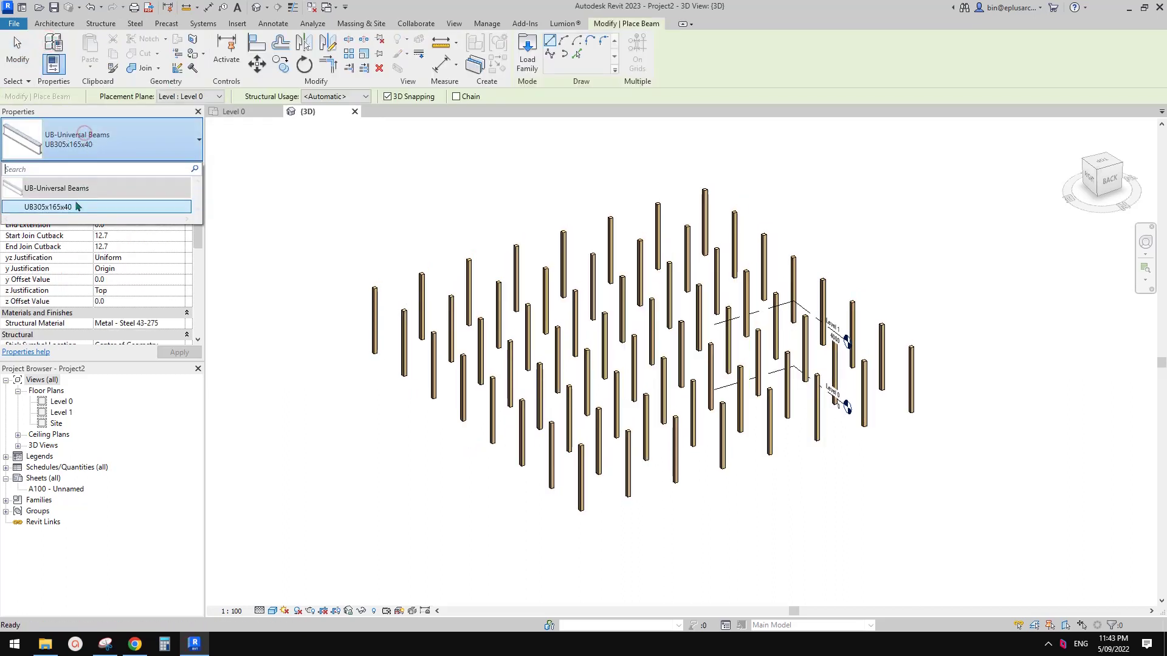
left_click(527, 50)
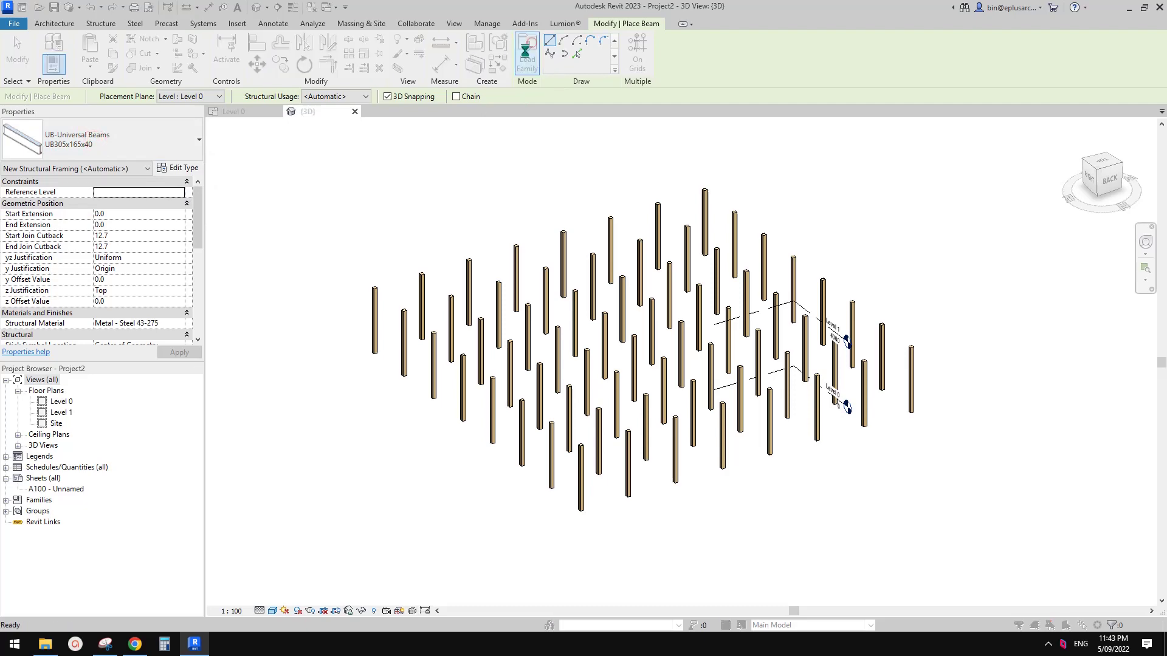
key("BackSpace")
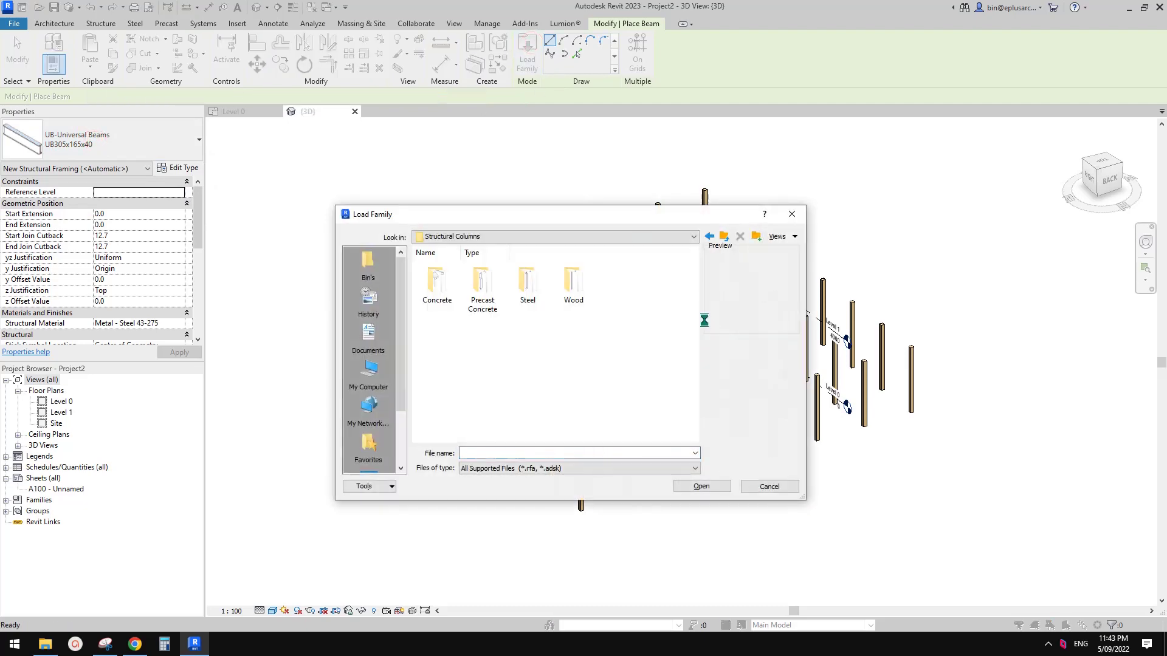
key("BackSpace")
scroll(591, 338, "down", 5)
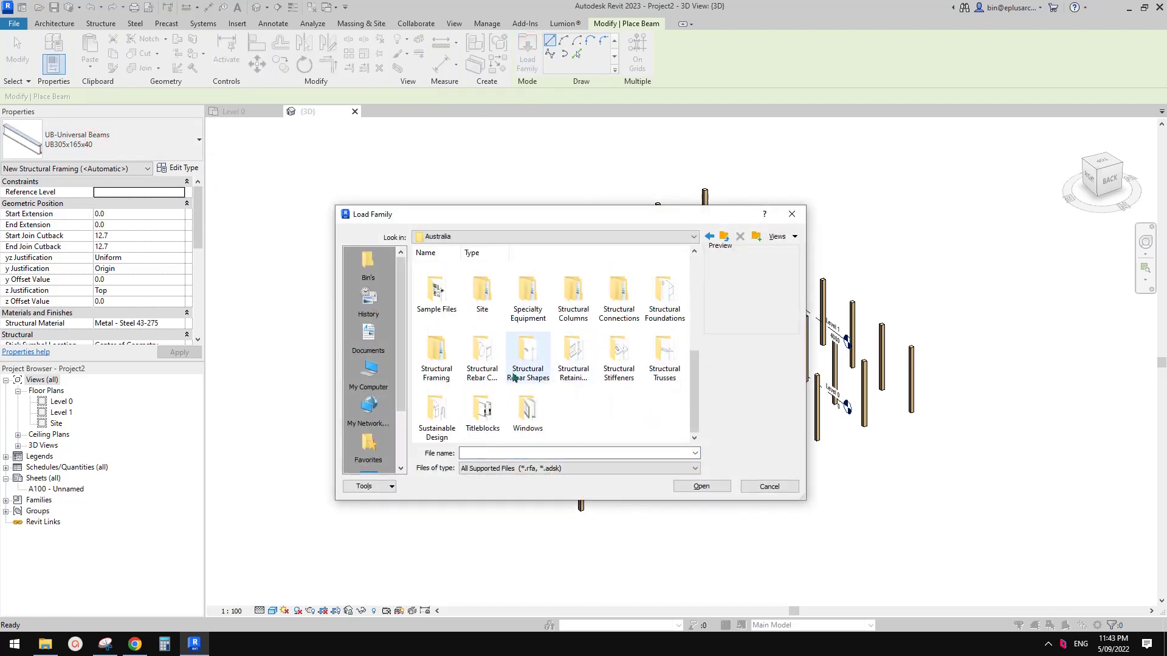
double_click(435, 351)
double_click(619, 282)
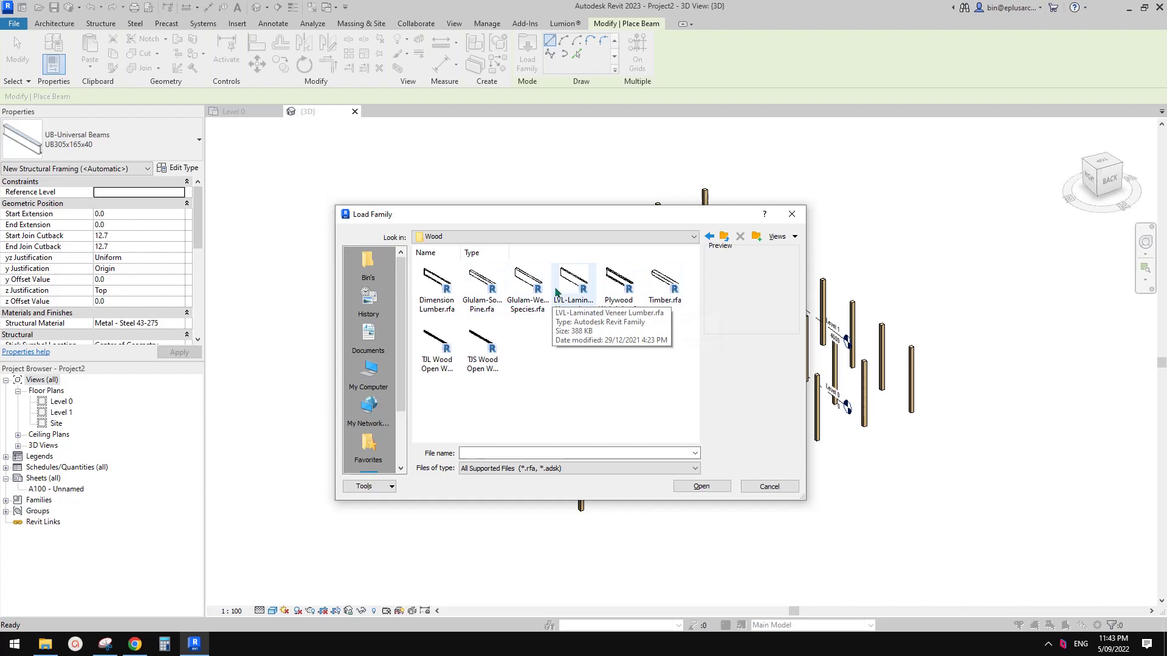
left_click(441, 307)
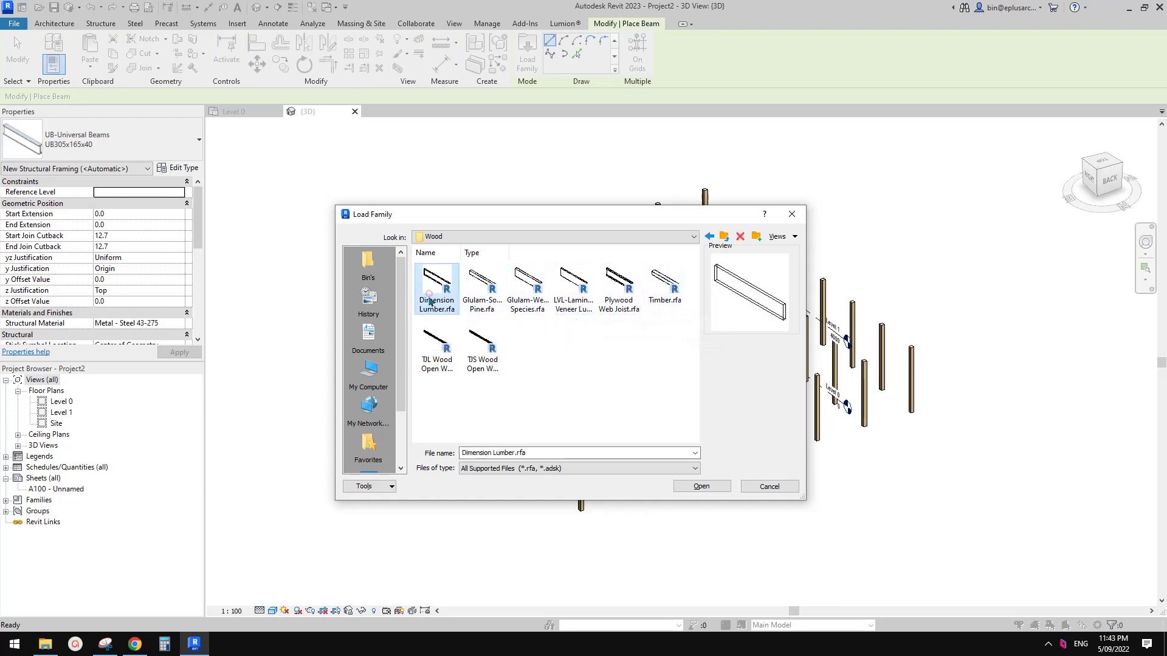
left_click(701, 486)
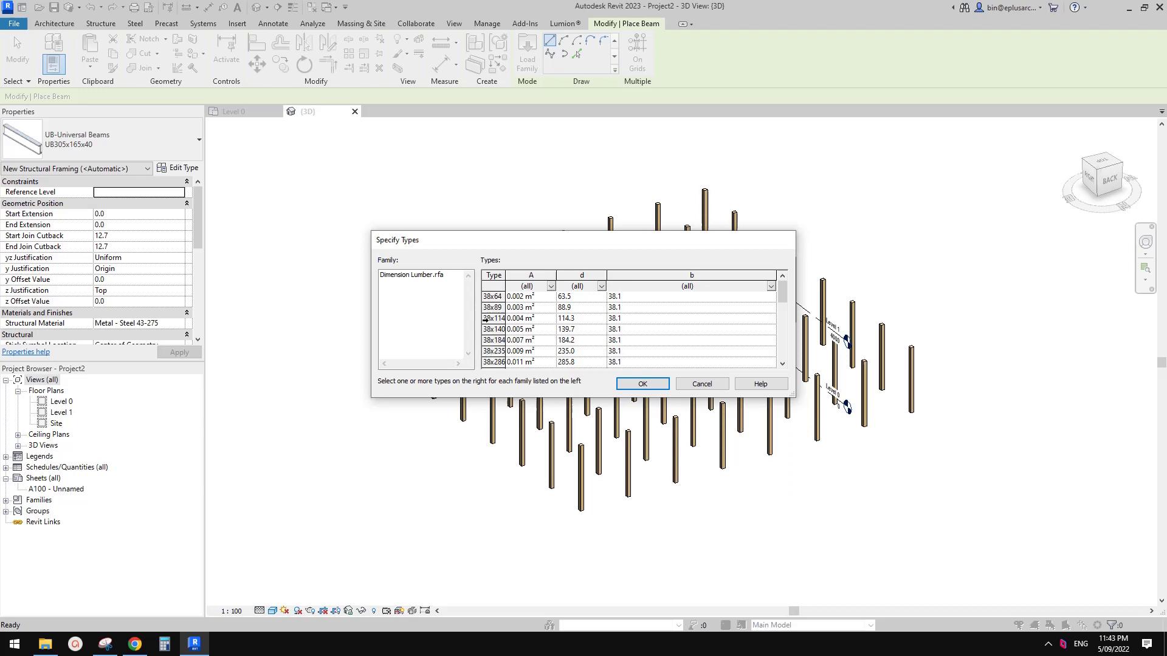
left_click(491, 352)
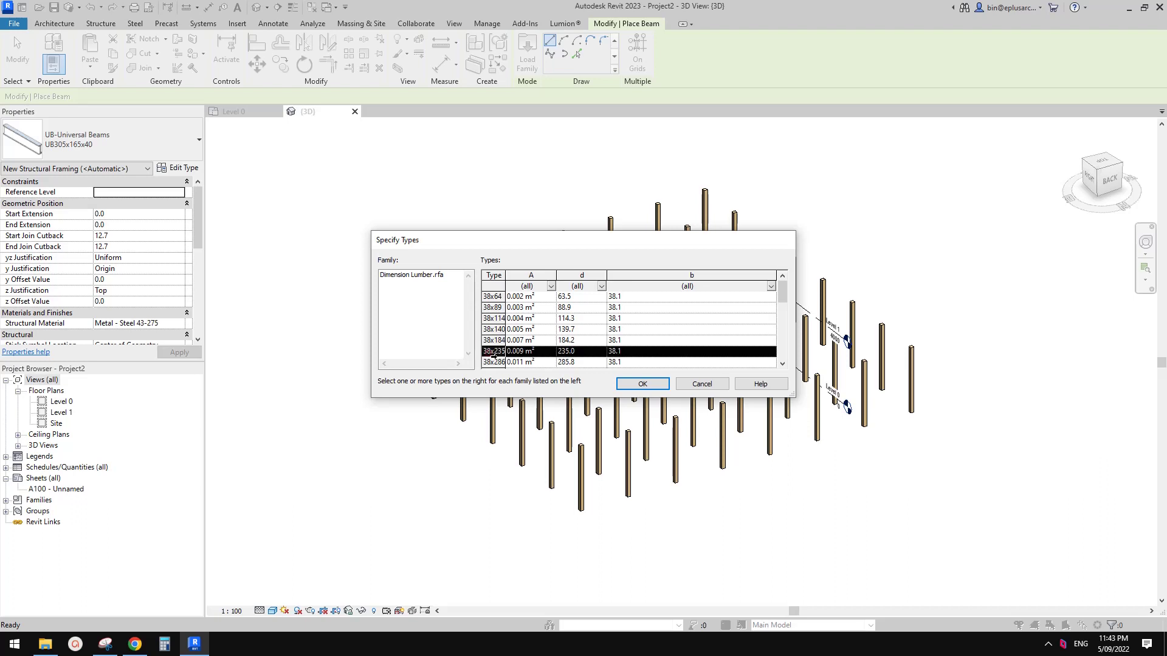
left_click(642, 384)
- In the Level 0 floor plan, place Dimension Lumber 38x235 beams along all grid lines 1 to 8 and A to H
middle_click_drag(625, 404, 639, 450, "shift")
scroll(632, 442, "up", 1)
middle_click_drag(627, 440, 599, 431)
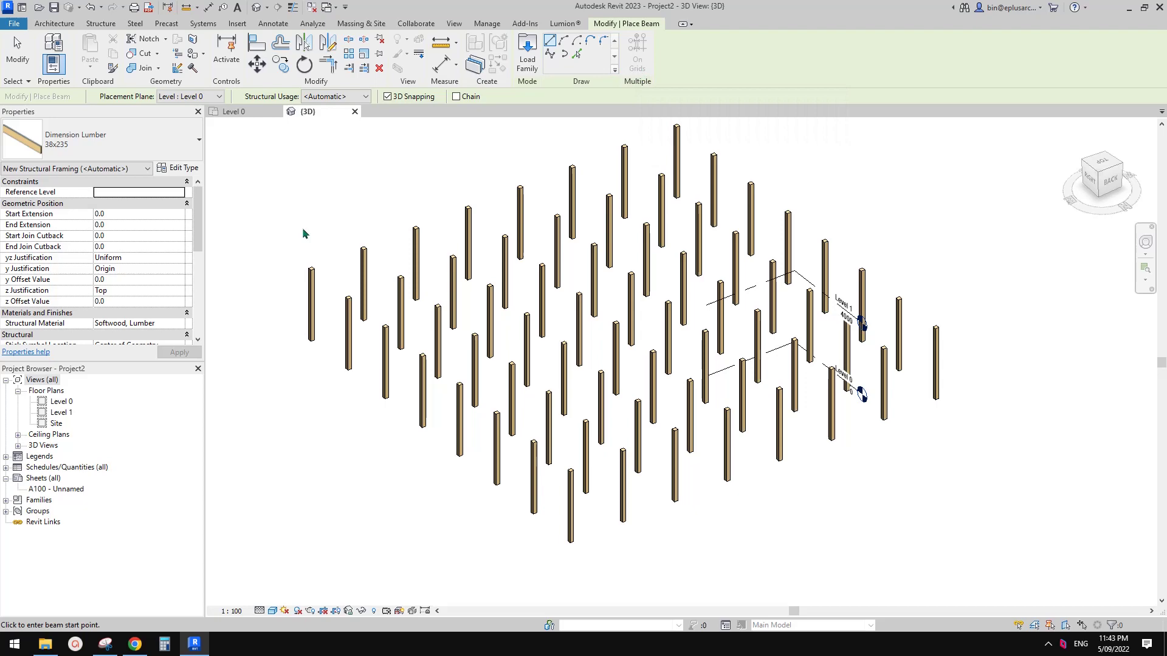
double_click(66, 403)
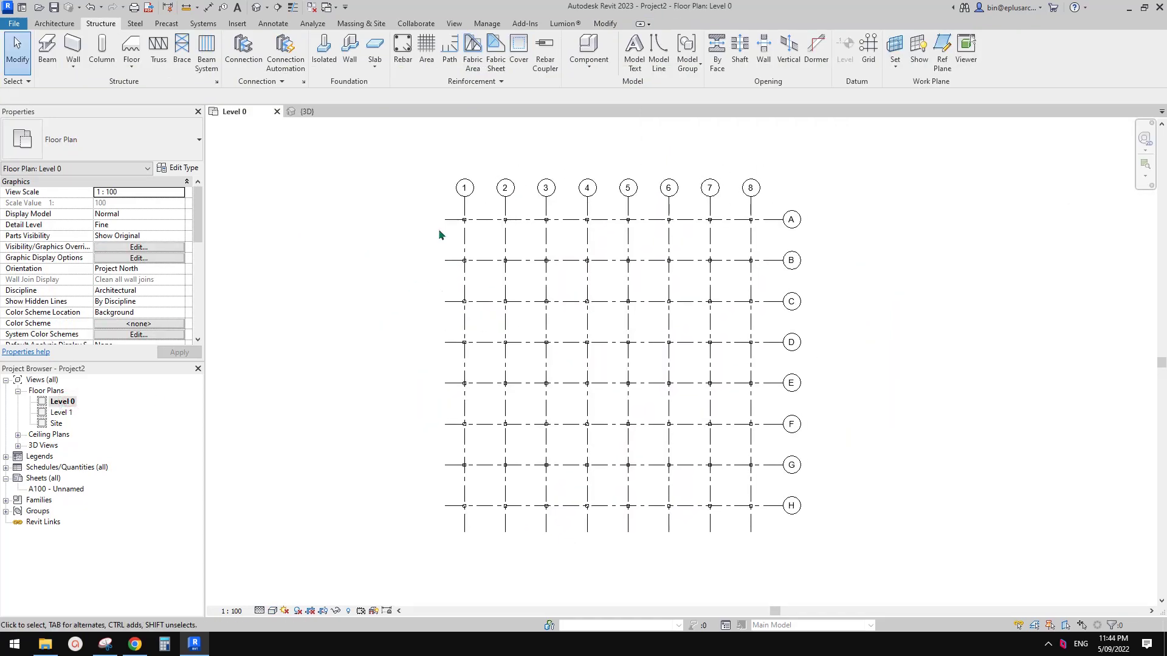
left_click(47, 51)
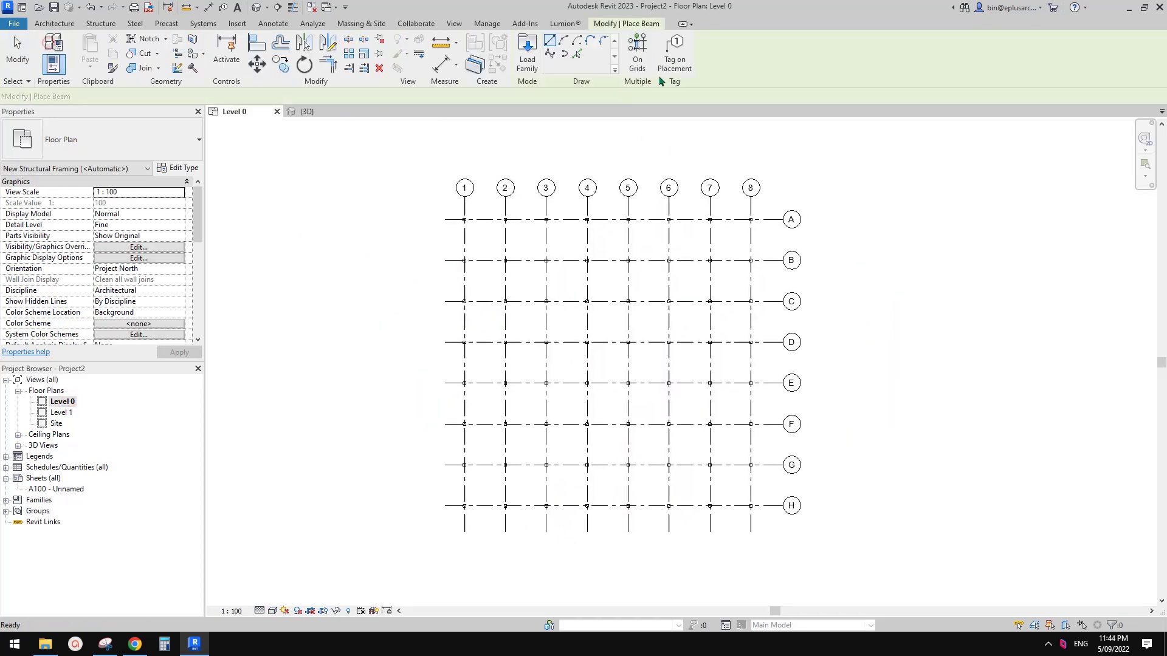
left_click(638, 58)
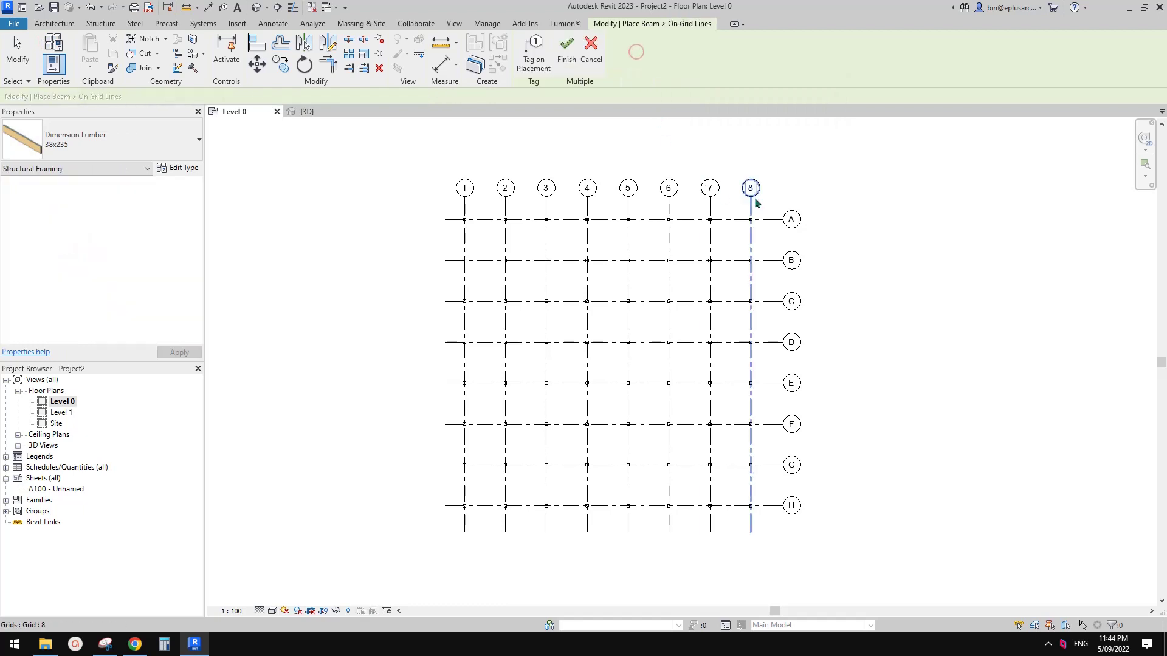
left_click_drag(774, 199, 424, 512)
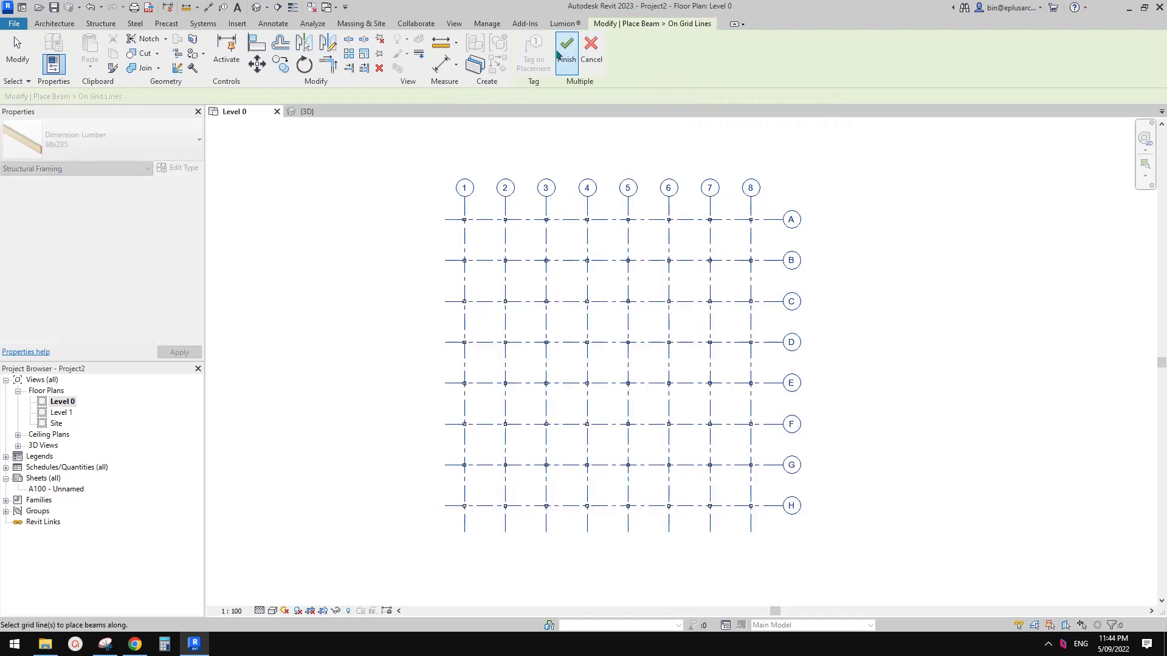
left_click(566, 55)
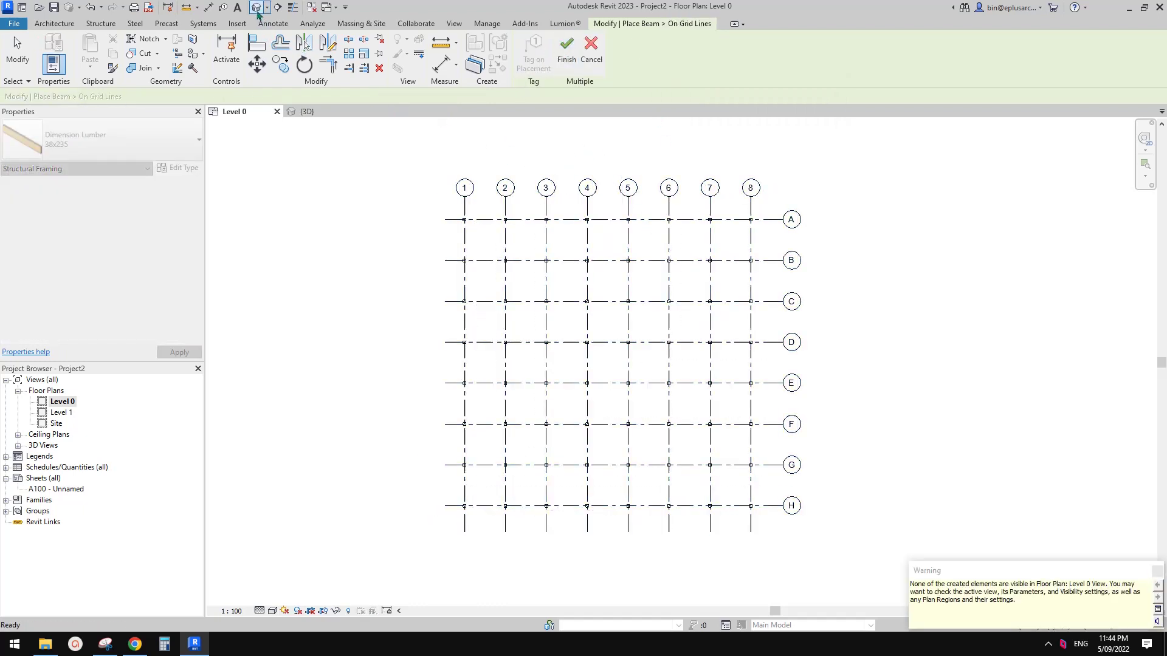
- Return to the 3D view, check the placed beams against the levels and end beam placement
left_click(307, 111)
middle_click_drag(654, 295, 667, 221, "shift")
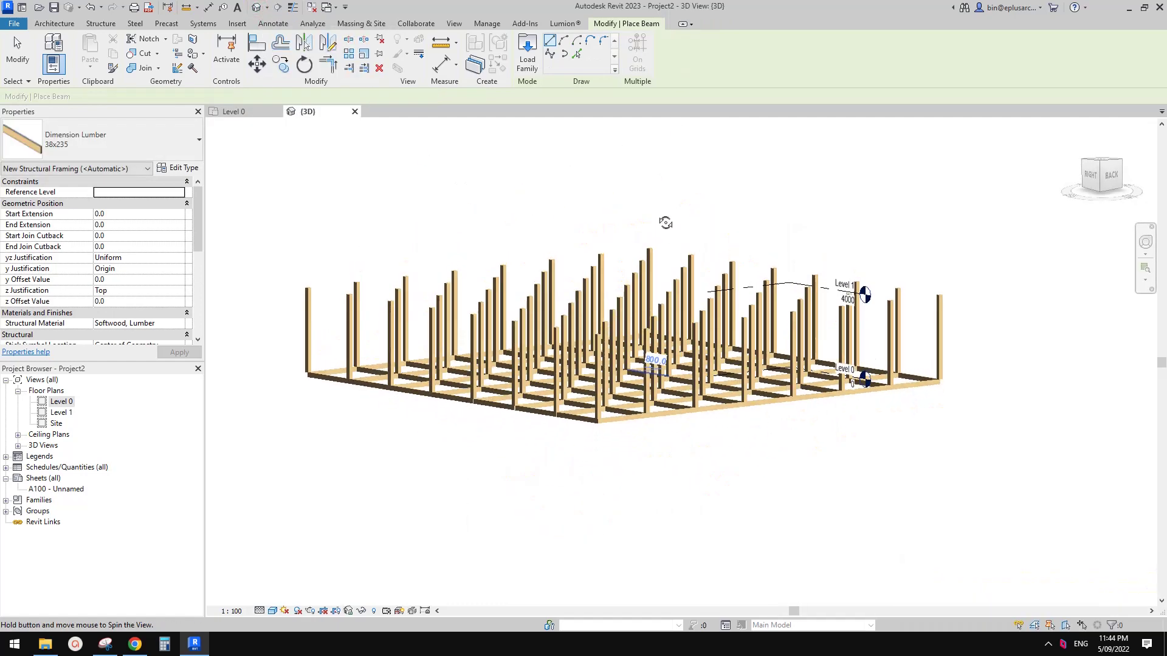
middle_click_drag(872, 404, 870, 419, "shift")
scroll(855, 394, "up", 2)
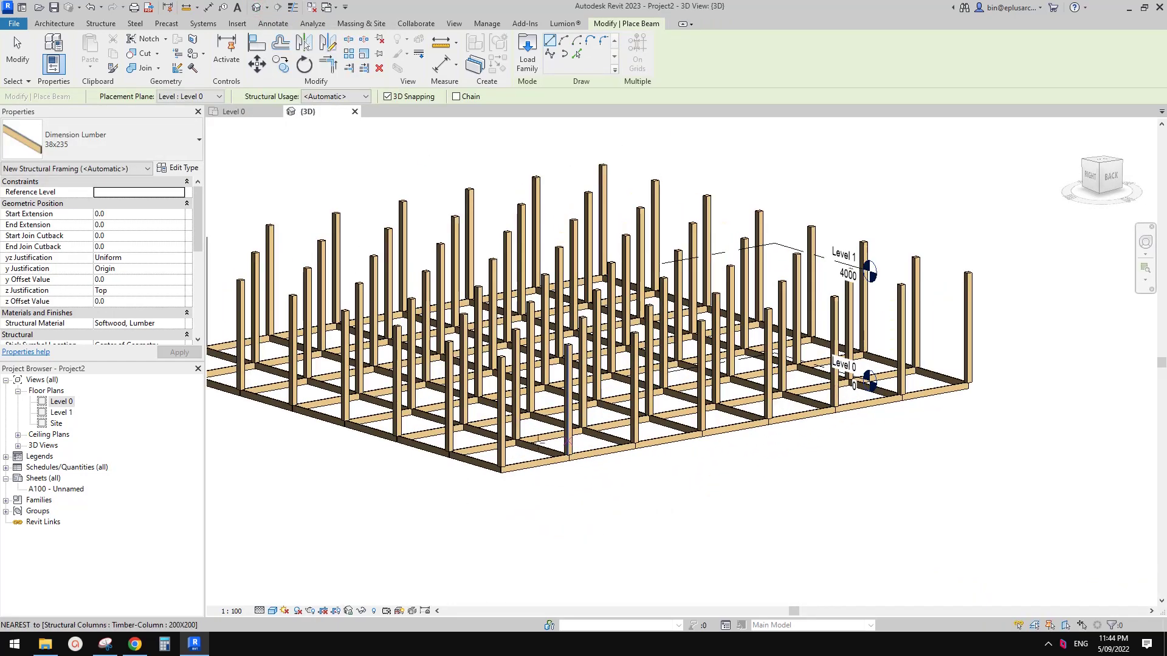
scroll(491, 421, "down", 1)
key("Escape")
middle_click_drag(532, 454, 529, 489, "shift")
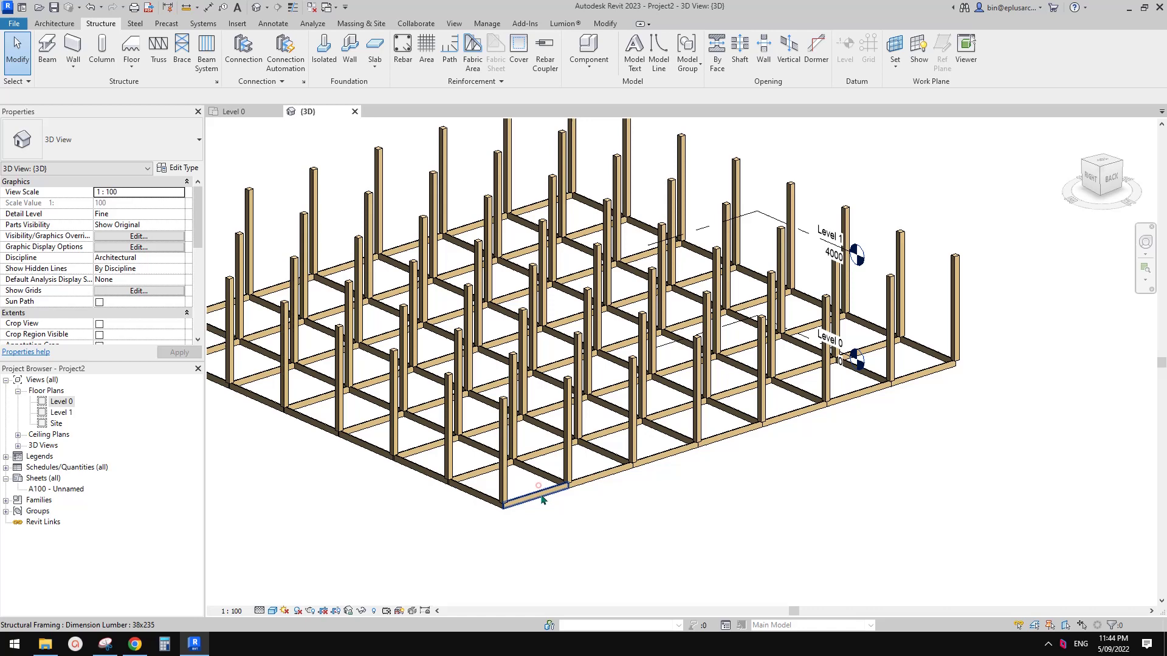
- Select all the 38x235 beams, change their work plane to Level 1 and deselect them
left_click(531, 490)
scroll(534, 489, "up", 2)
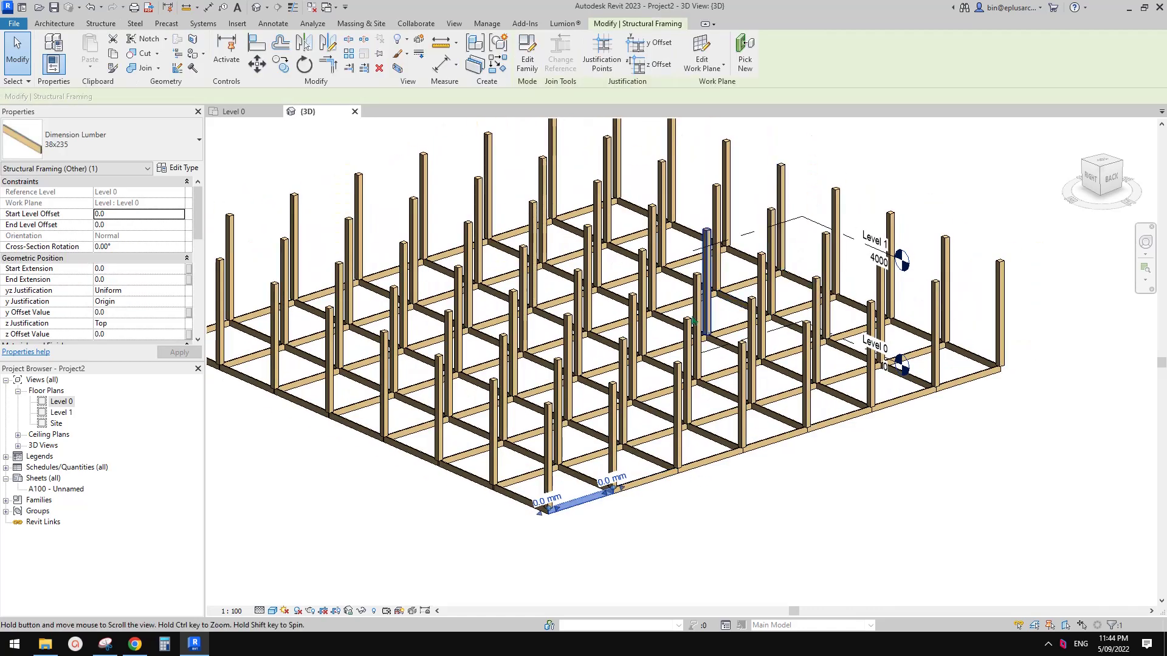
middle_click_drag(706, 311, 671, 329)
key("s")
key("a")
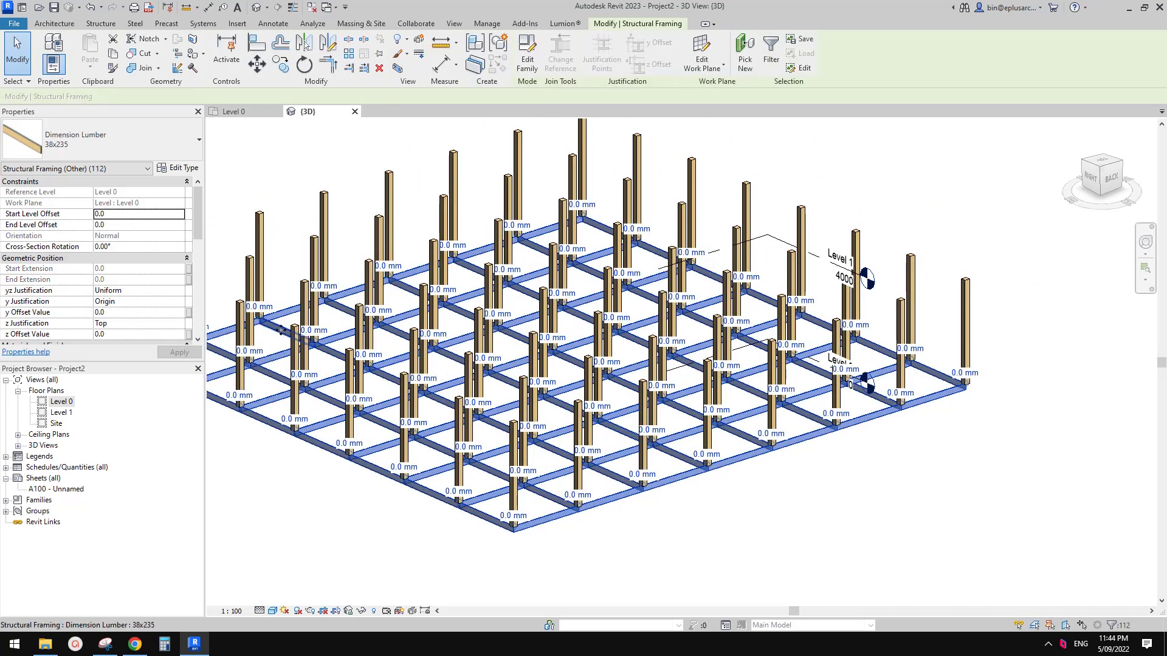
left_click(127, 215)
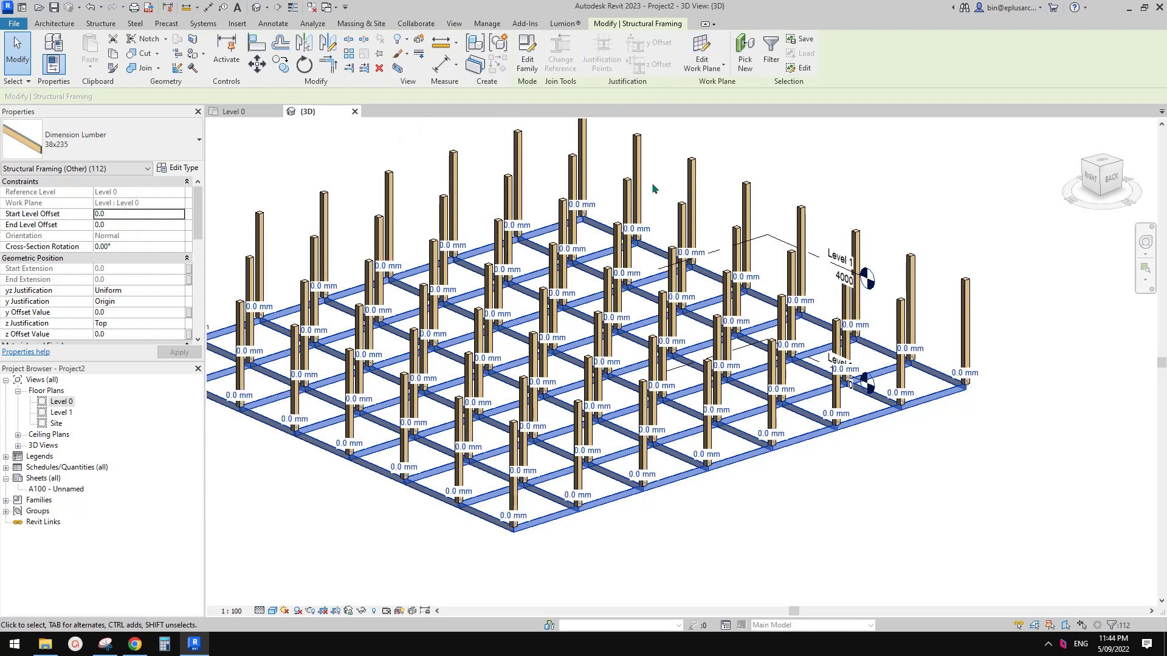
left_click(708, 52)
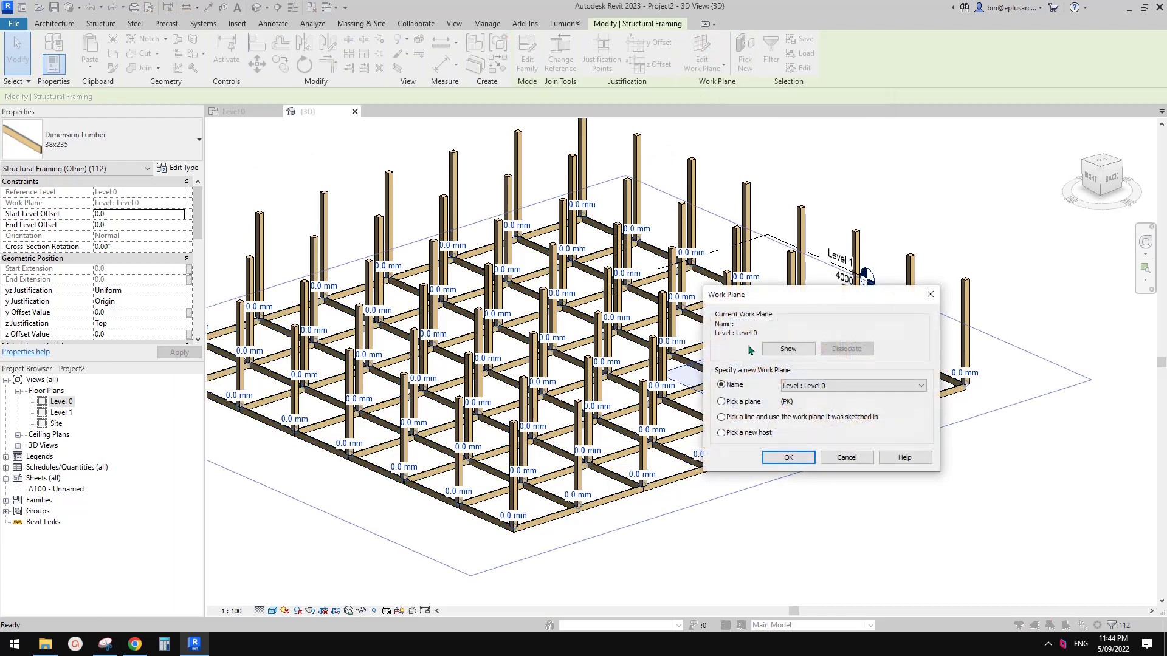
left_click(825, 383)
left_click(839, 404)
left_click(799, 453)
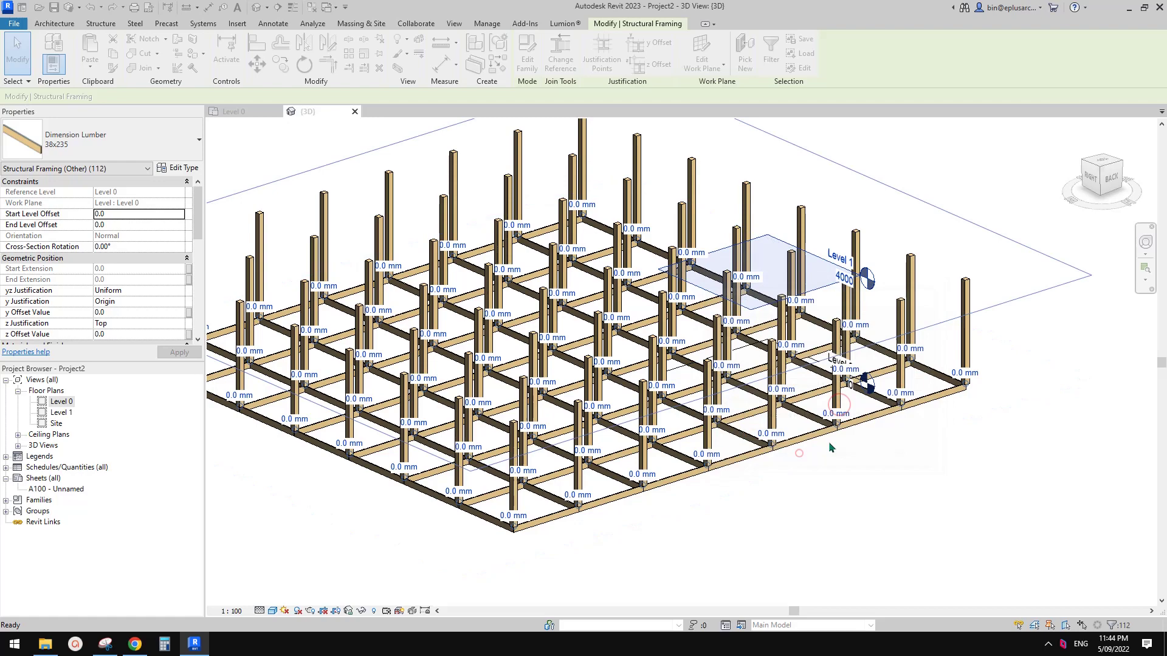
middle_click_drag(790, 227, 1085, 396, "shift")
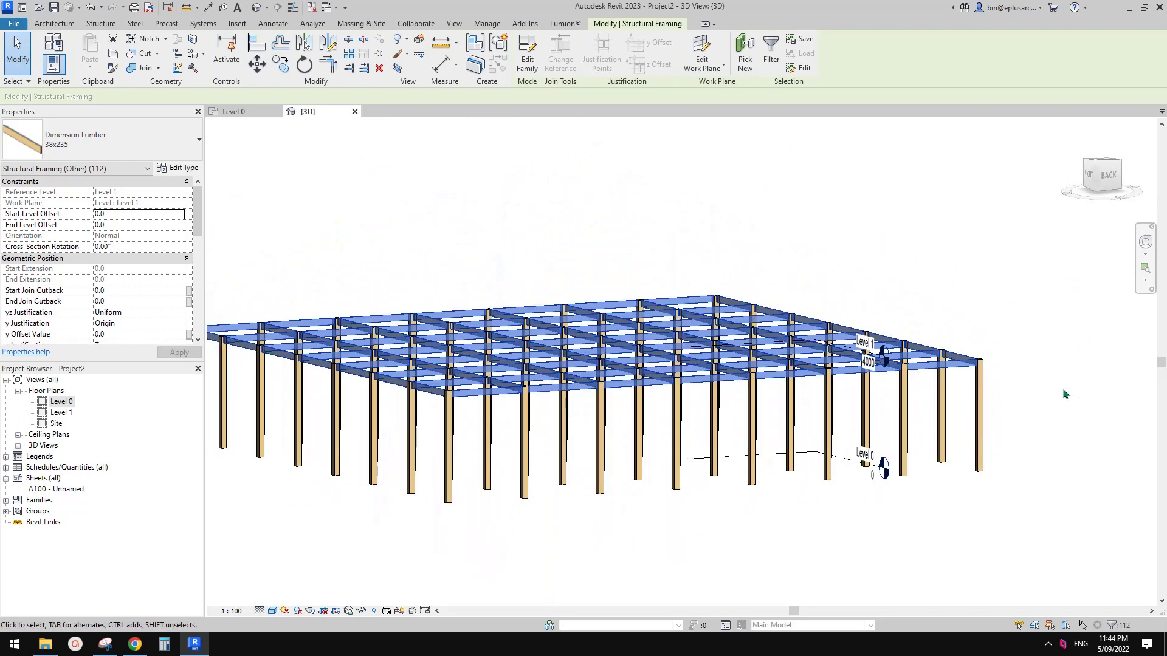
left_click(1062, 392)
middle_click_drag(1013, 375, 961, 425, "shift")
left_click(971, 374)
left_click(961, 425)
scroll(764, 418, "up", 2)
middle_click_drag(727, 446, 643, 438)
- Switch to the browser to examine the diagonal braces in the reference photo, and return to the frame's near corner in Revit
left_click(135, 644)
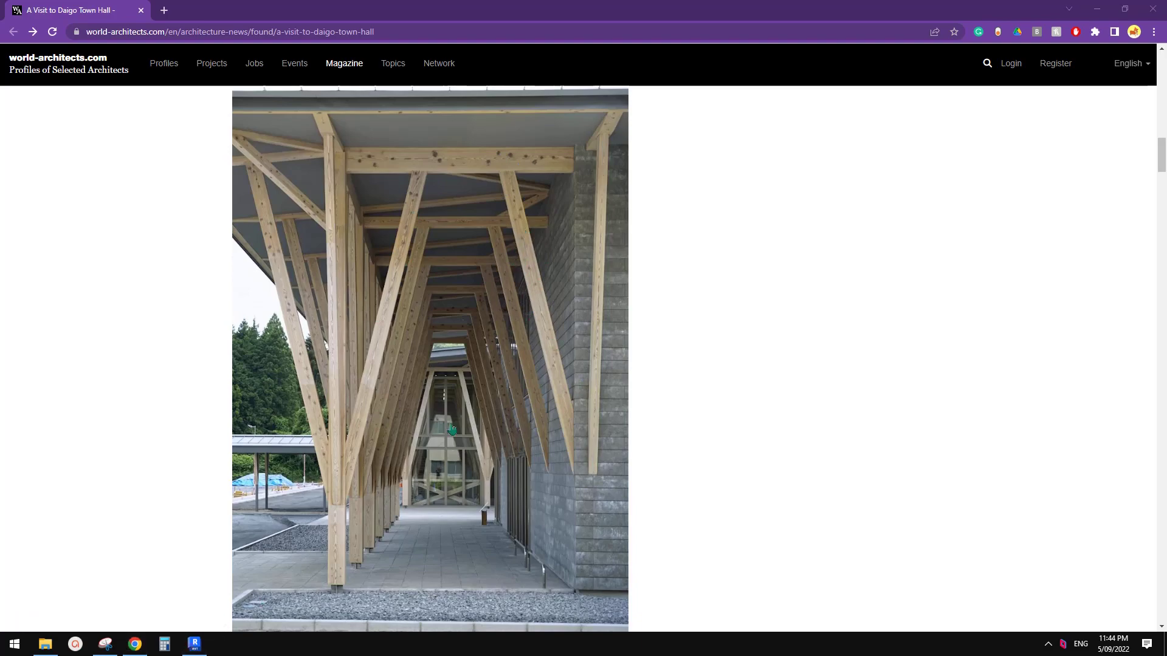
left_click(195, 644)
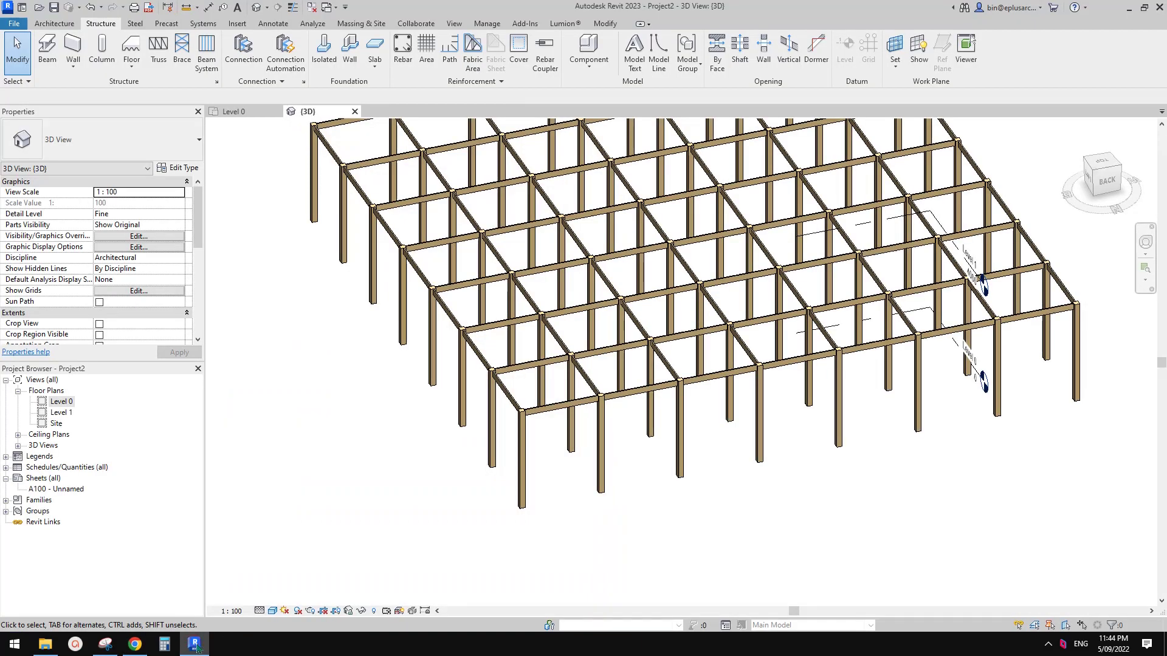
scroll(496, 460, "up", 3)
middle_click_drag(495, 460, 488, 468)
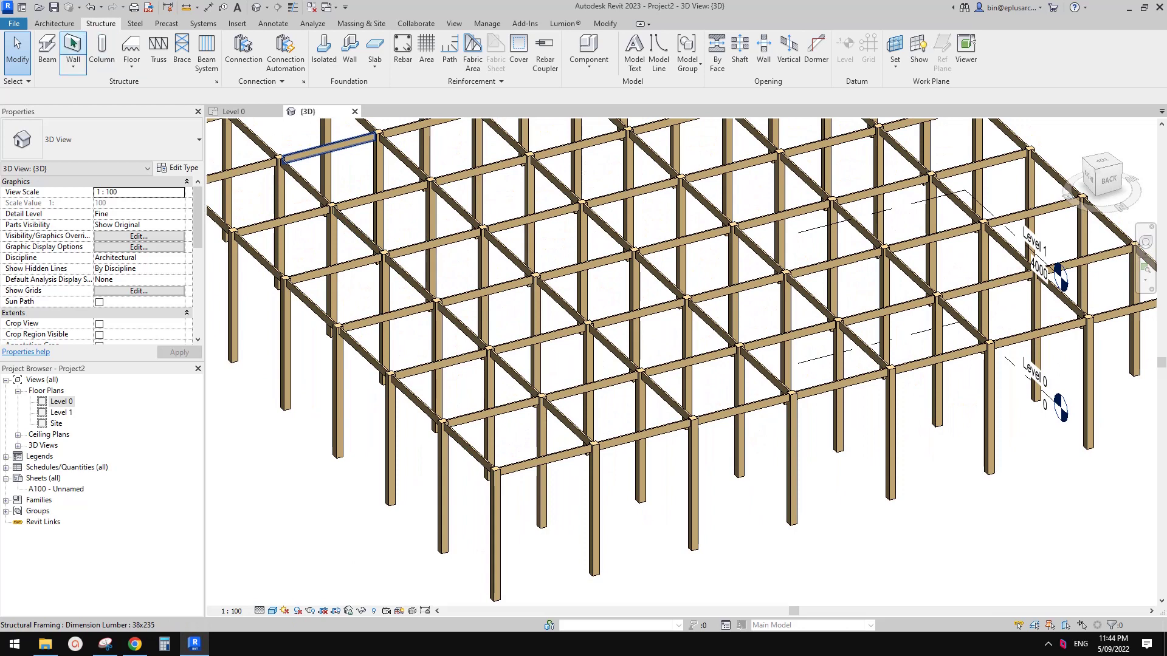
- Place a 38x235 Dimension Lumber brace with 3D snapping from about 1528 mm up an inner column to the adjoining Level 1 beam, then end placement
left_click(47, 50)
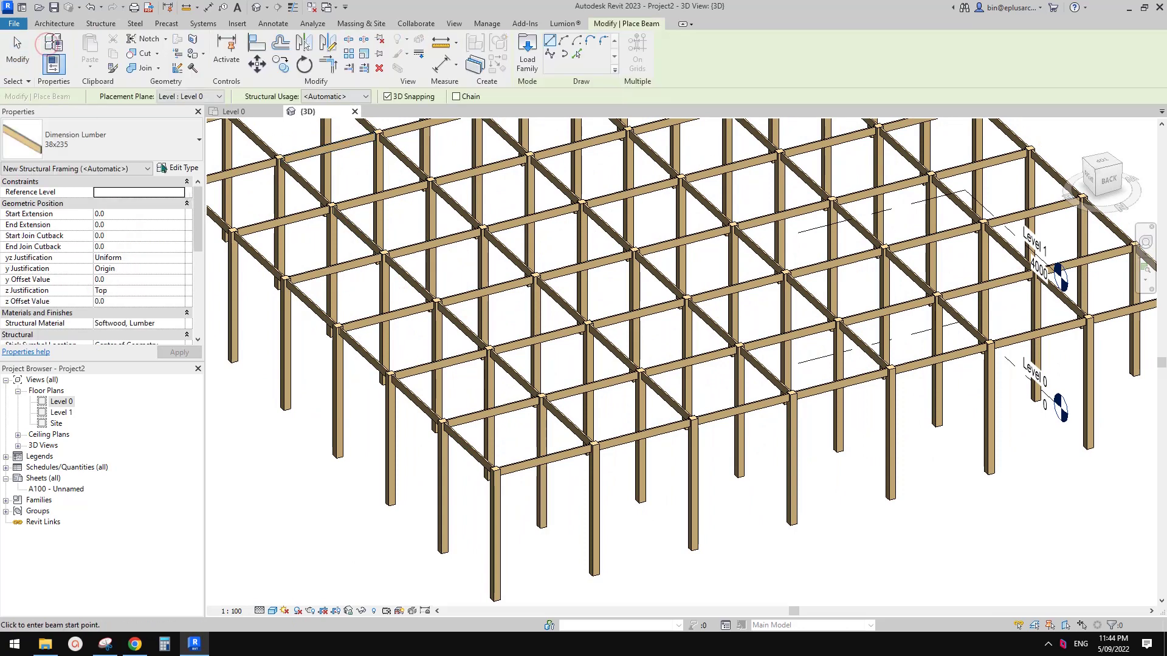
scroll(593, 410, "up", 5)
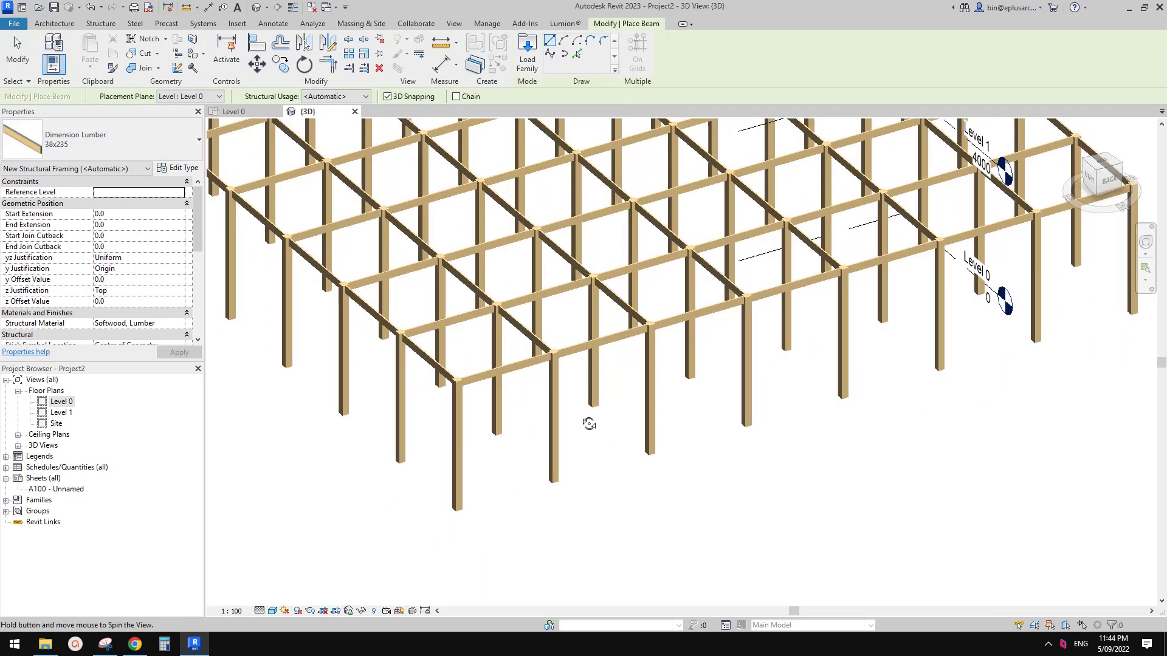
scroll(557, 403, "up", 2)
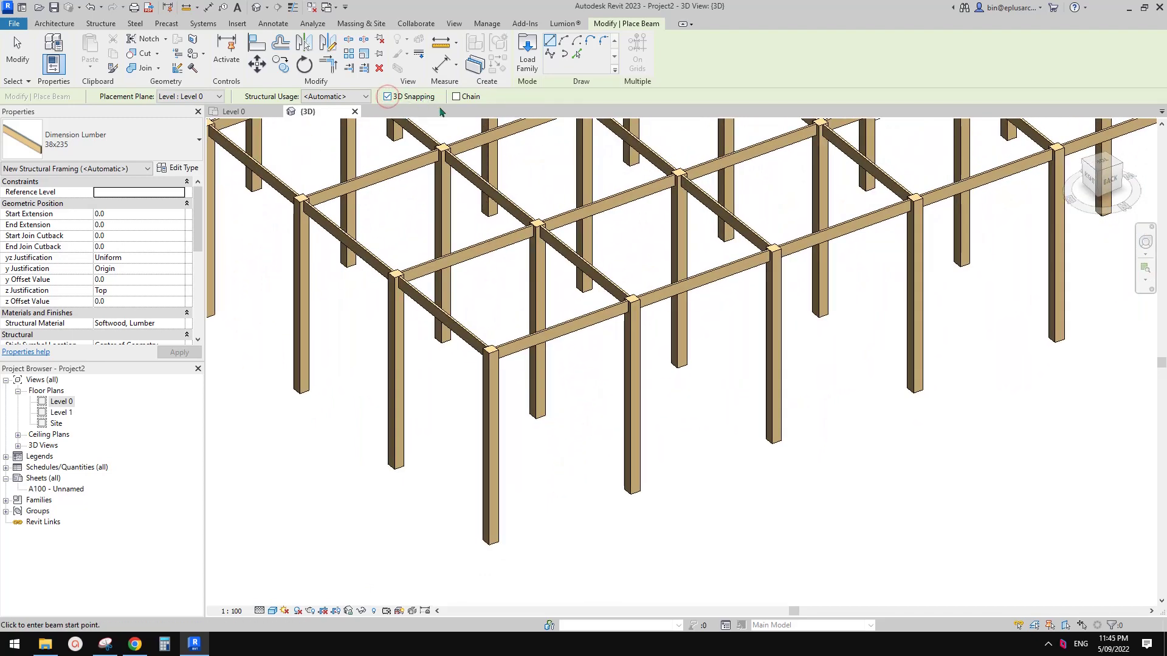
scroll(548, 268, "down", 3)
middle_click_drag(577, 267, 577, 304, "shift")
scroll(581, 304, "up", 3)
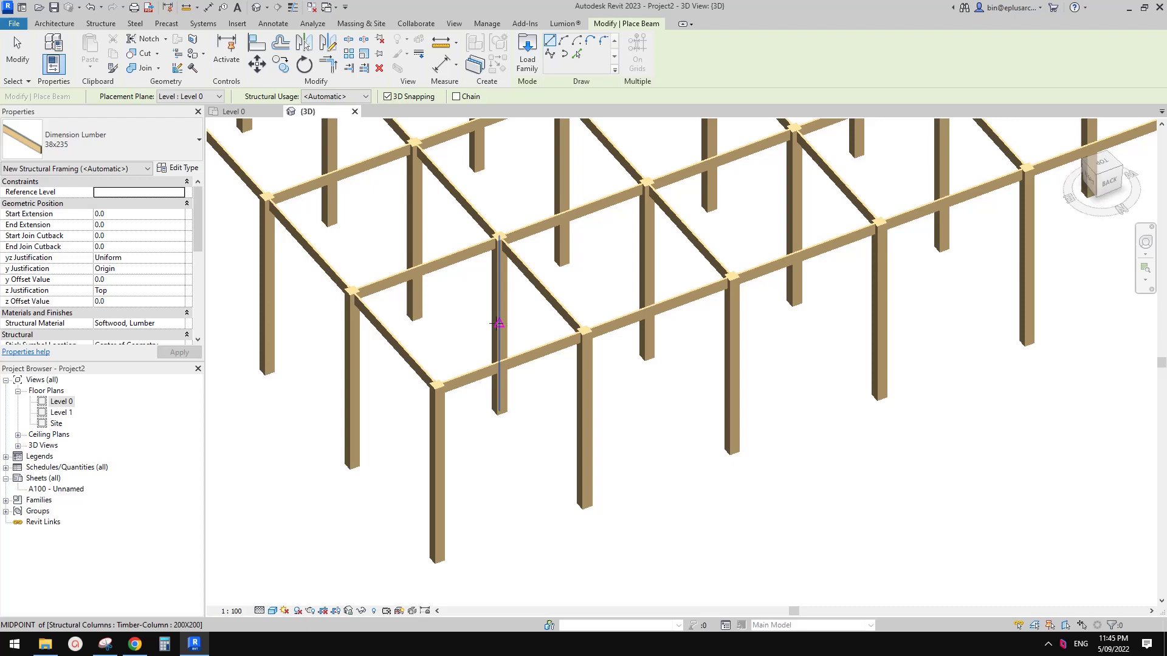
scroll(498, 334, "up", 4)
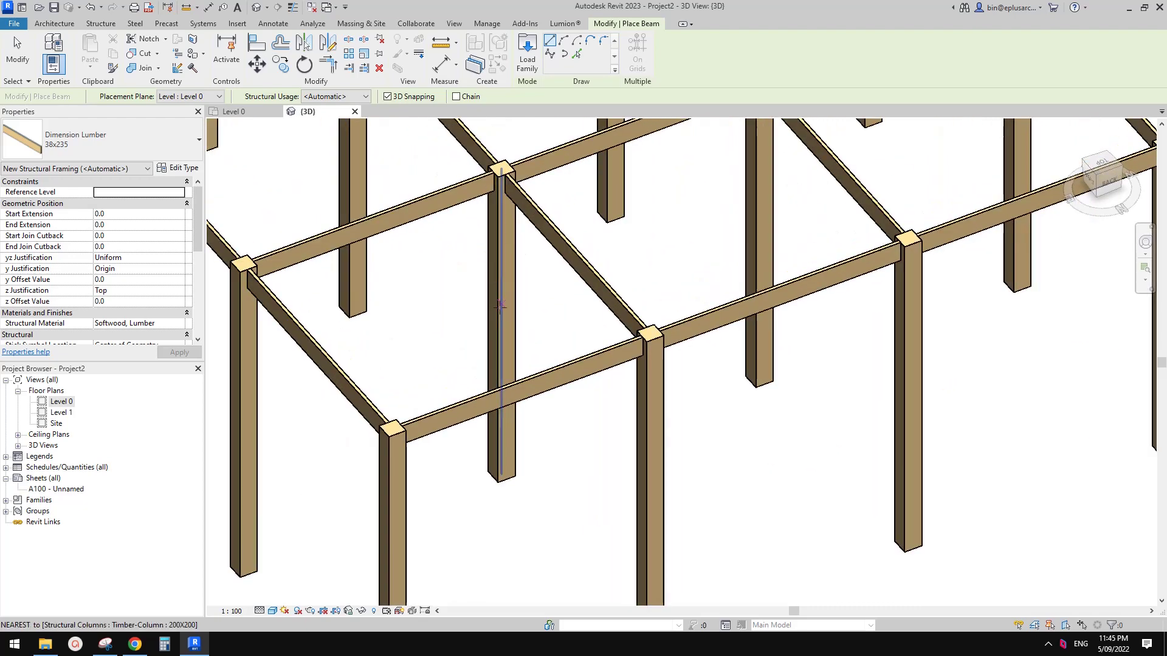
left_click(500, 357)
scroll(509, 359, "down", 2)
mouse_move(510, 358)
middle_mouse_down("shift")
mouse_move(536, 364)
mouse_move(570, 409)
mouse_move(528, 355)
middle_mouse_up("shift")
scroll(528, 346, "up", 3)
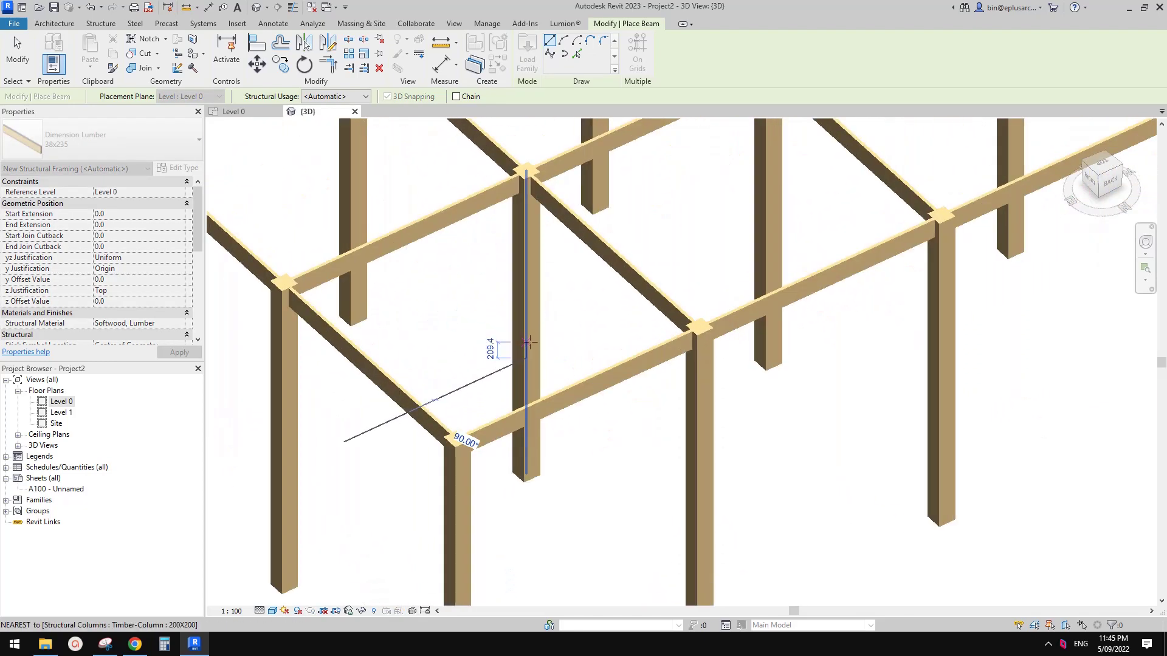
scroll(531, 334, "down", 2)
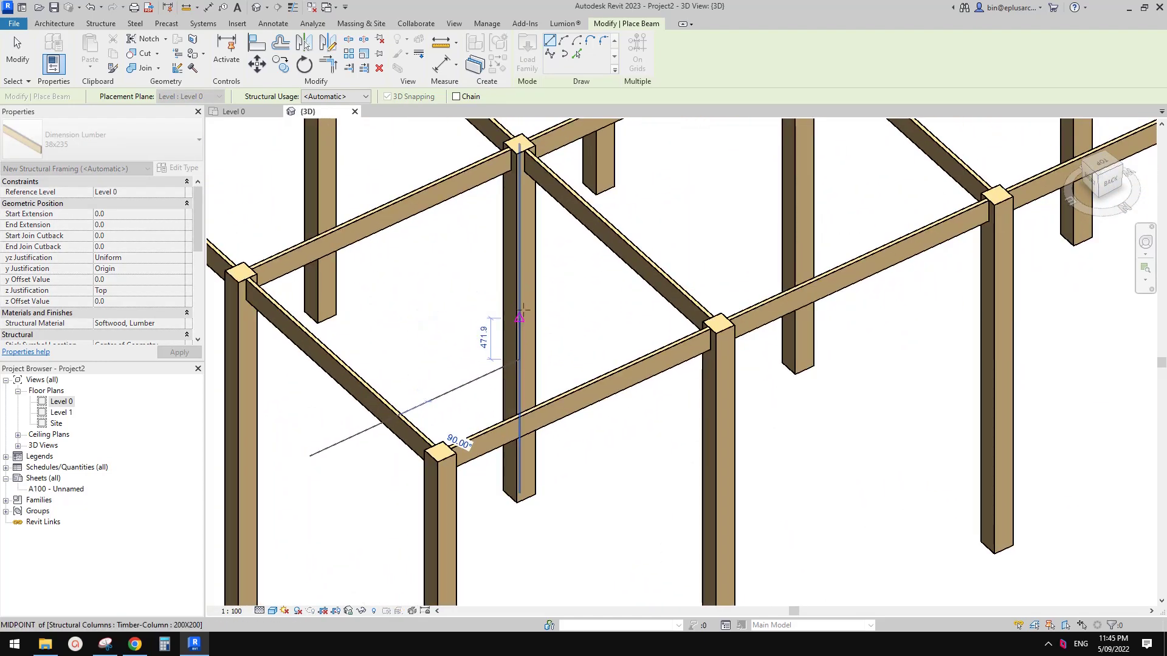
scroll(496, 339, "up", 2)
scroll(496, 341, "down", 2)
middle_click_drag(538, 236, 493, 268, "shift")
middle_click_drag(460, 142, 471, 365)
scroll(467, 349, "up", 2)
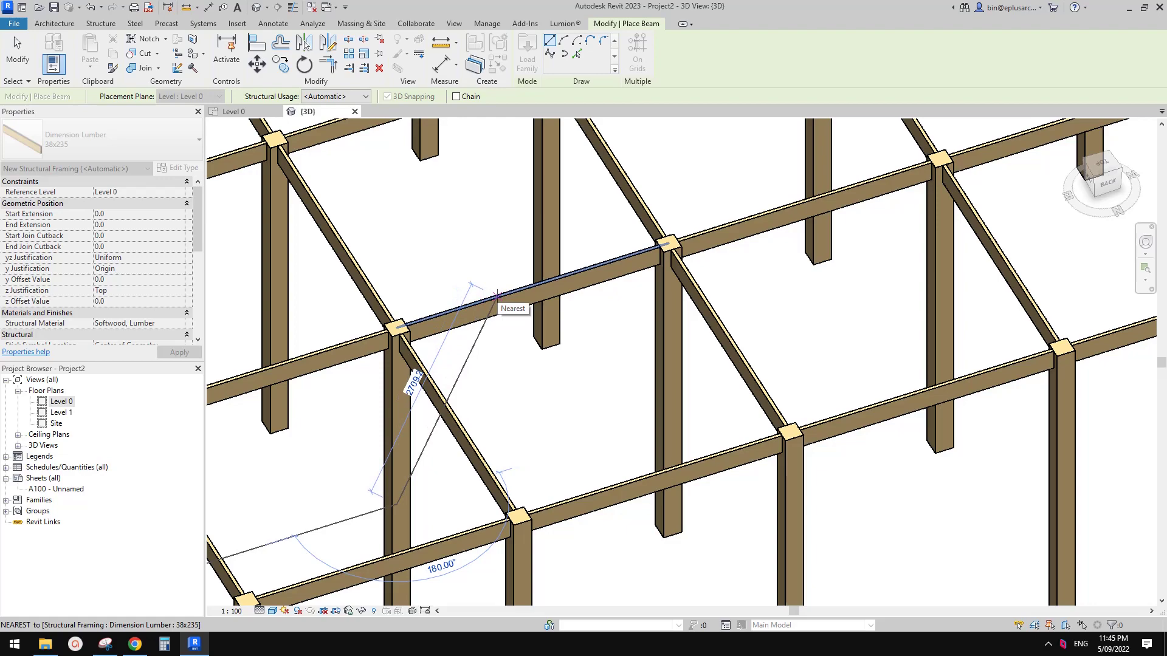
left_click(506, 298)
key("Escape")
key("Escape")
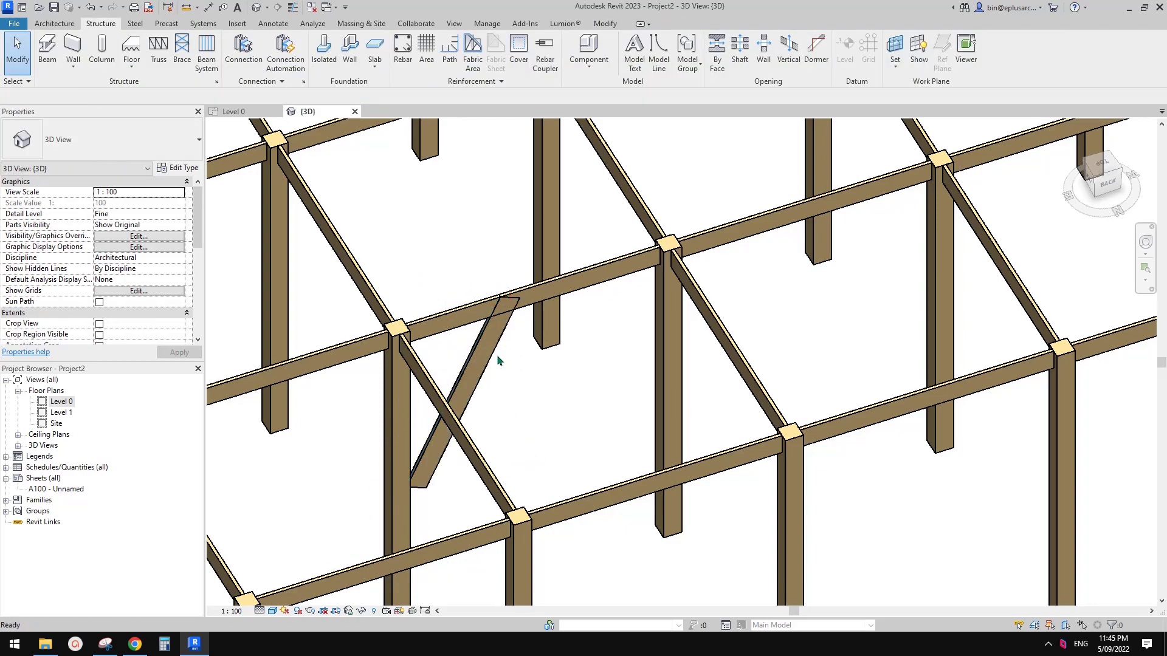
- Select the new diagonal brace and open its Start Level Offset for editing
left_click(487, 358)
scroll(487, 363, "down", 1)
middle_click_drag(487, 359, 538, 332)
middle_click_drag(537, 332, 522, 363, "shift")
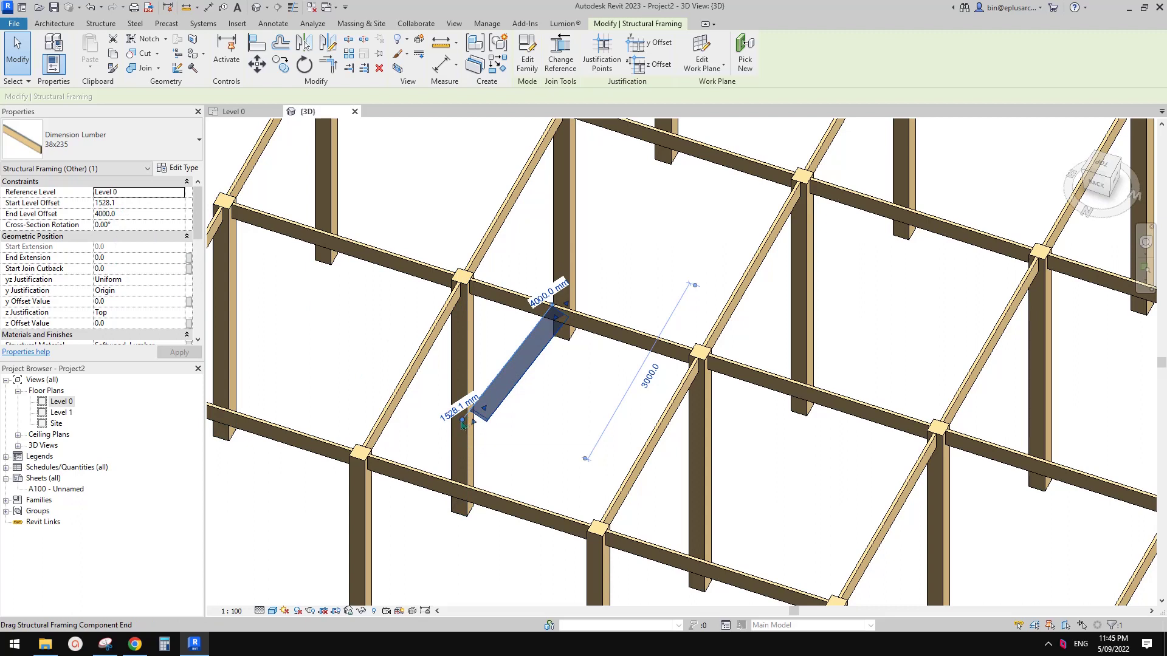
left_click(136, 206)
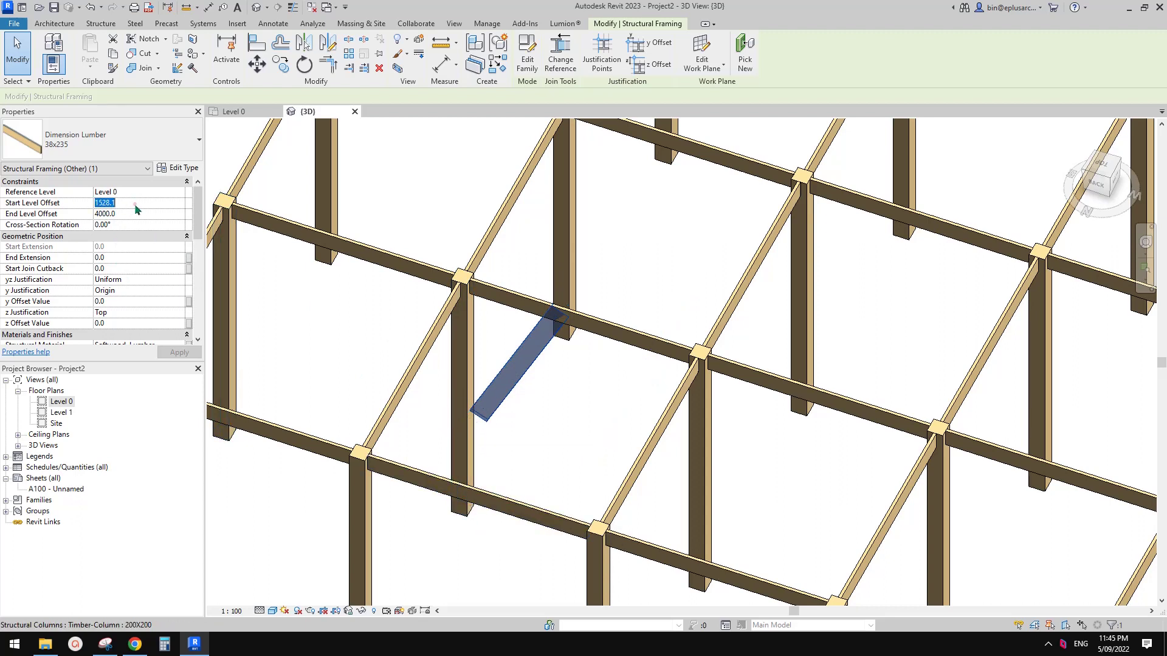
- Switch to the browser and examine the Daigo Town Hall photos for how the diagonal braces meet the columns and beams
left_click(135, 646)
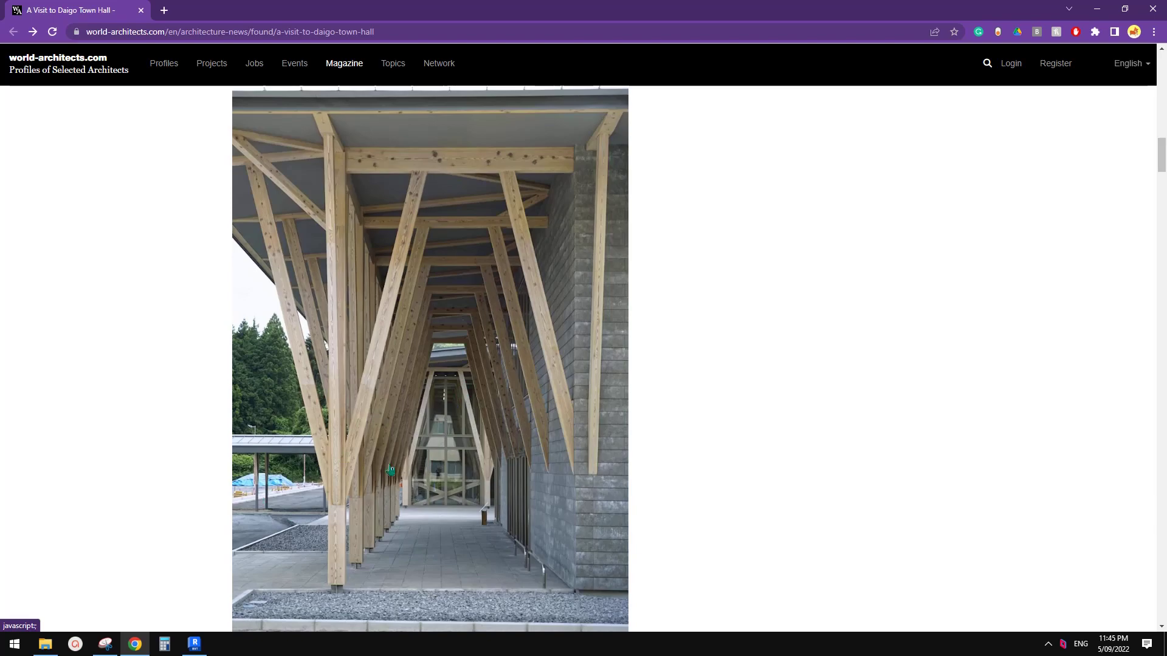
scroll(390, 470, "up", 8)
scroll(423, 495, "down", 15)
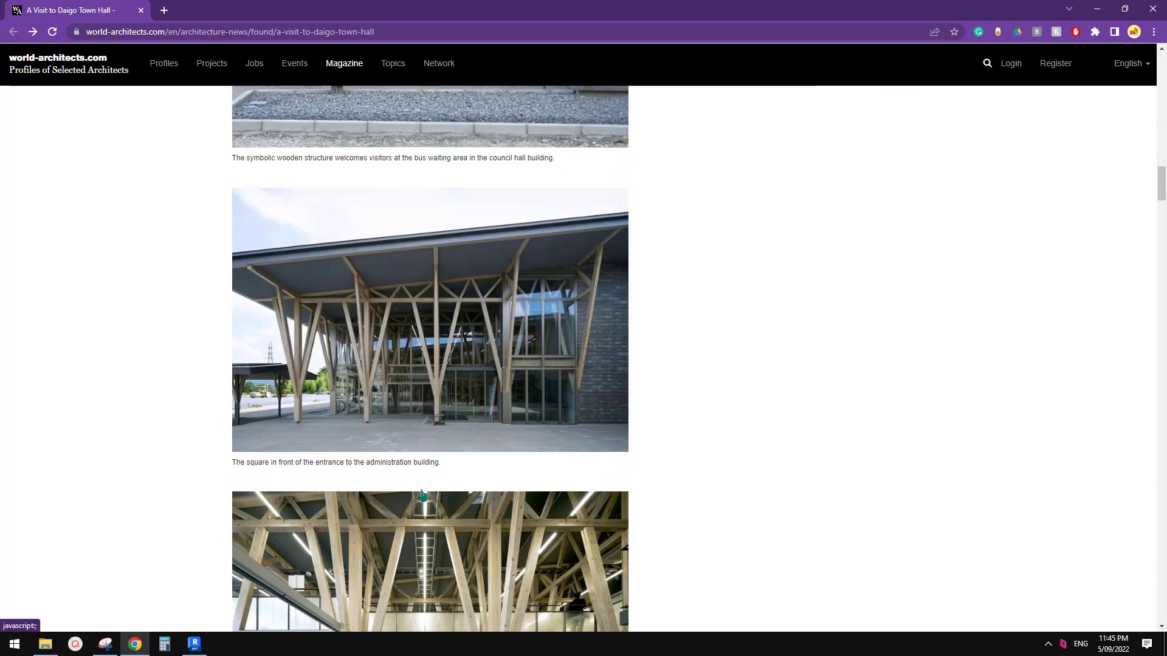
scroll(422, 495, "down", 11)
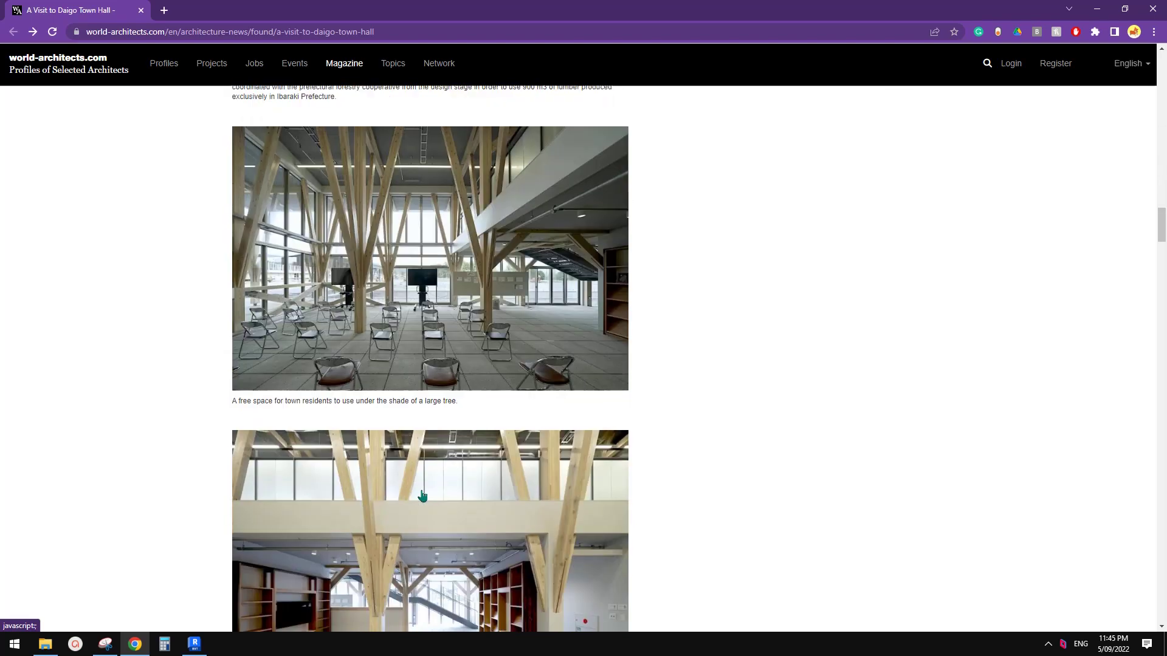
scroll(423, 495, "down", 15)
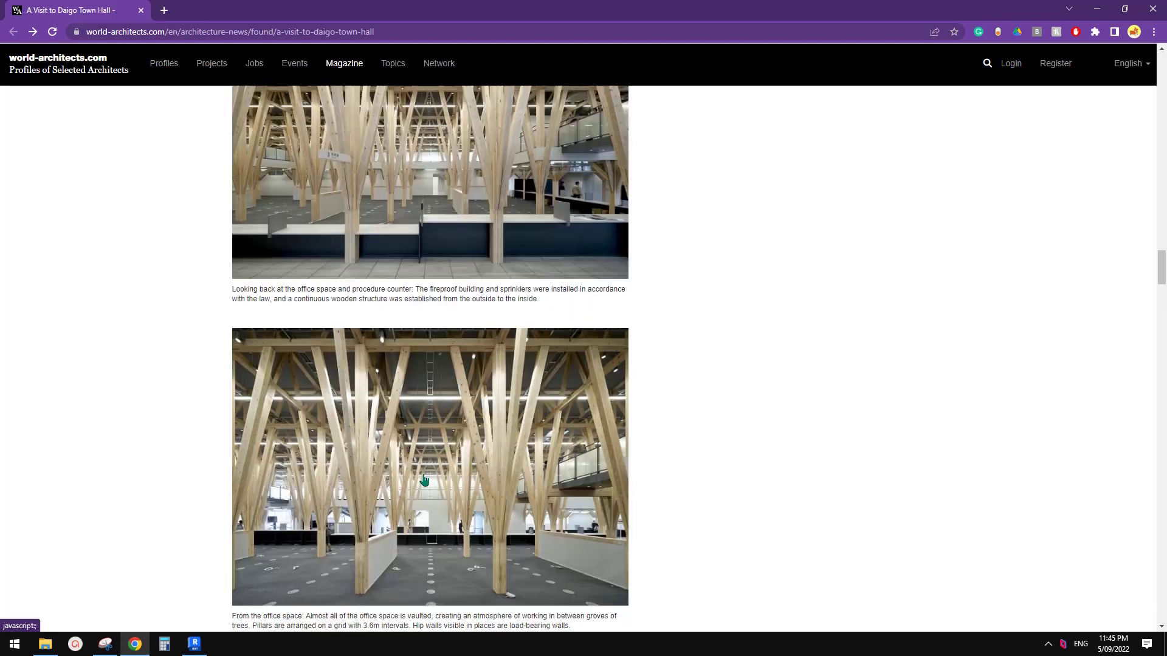
scroll(424, 480, "up", 15)
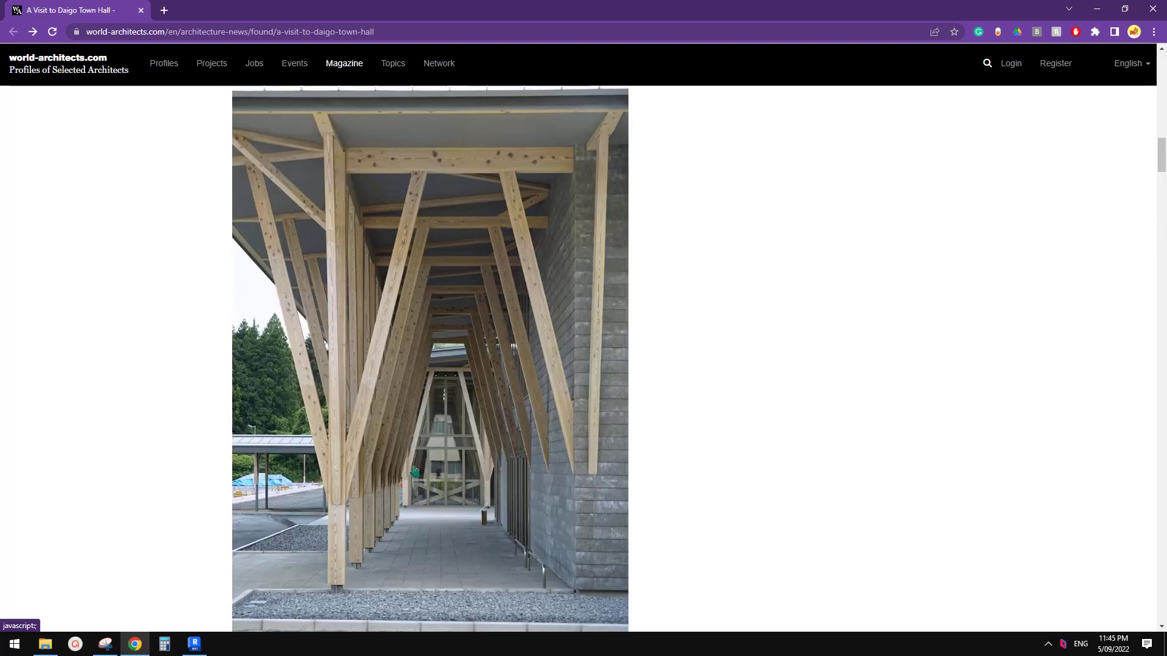
scroll(414, 472, "up", 20)
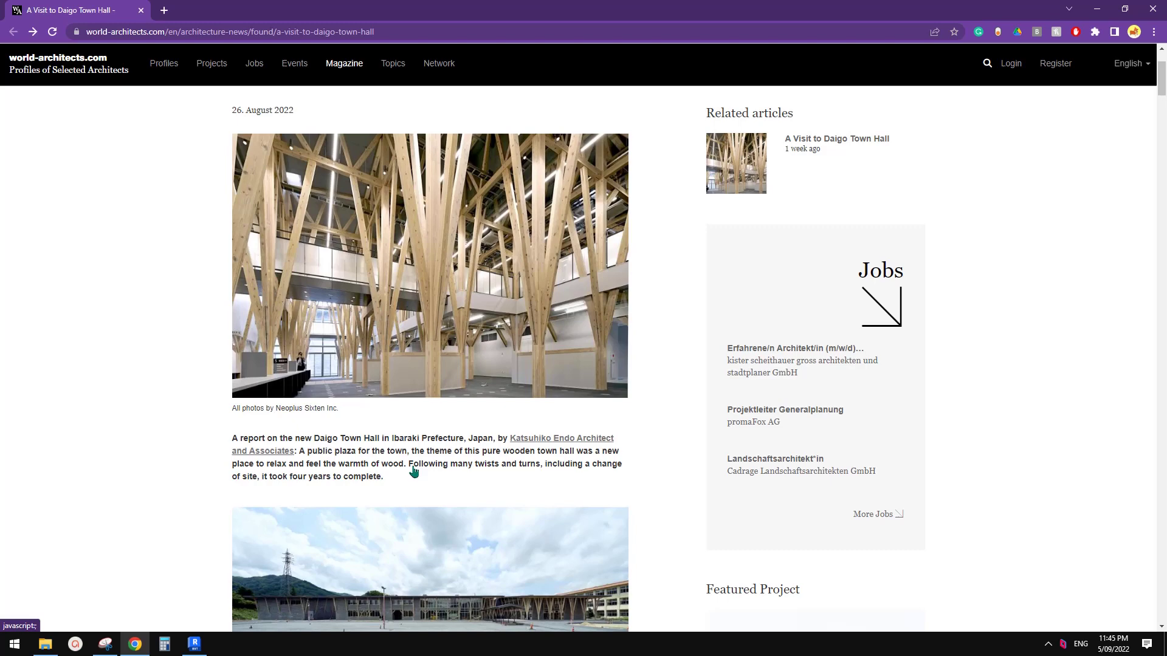
scroll(413, 472, "up", 3)
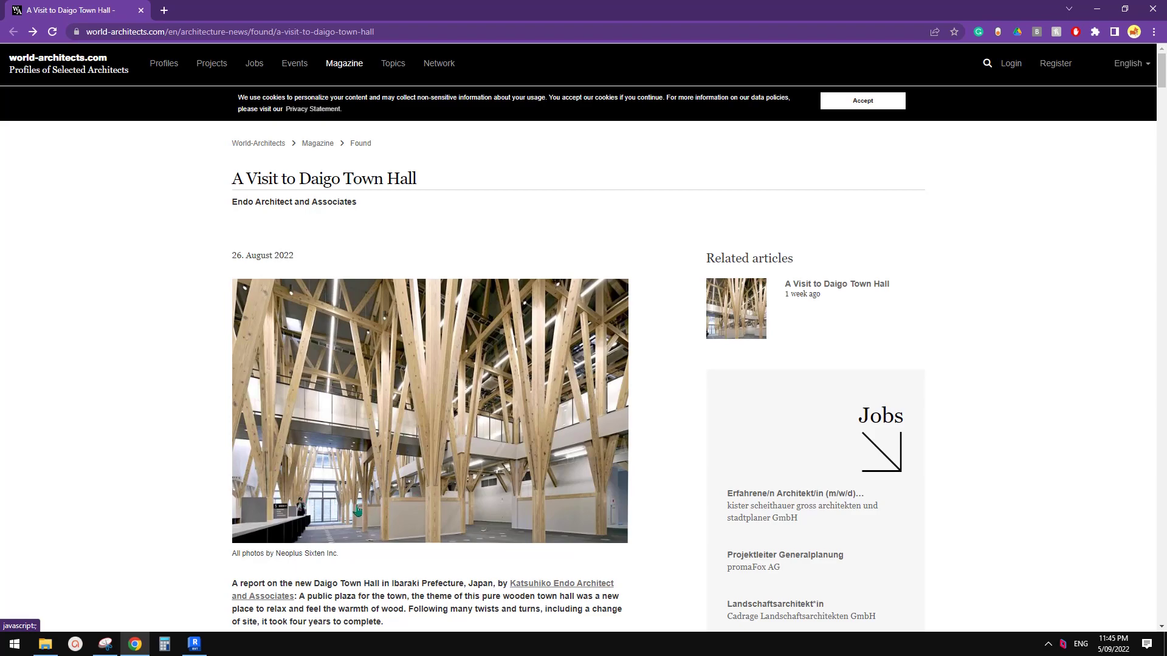
scroll(357, 510, "down", 20)
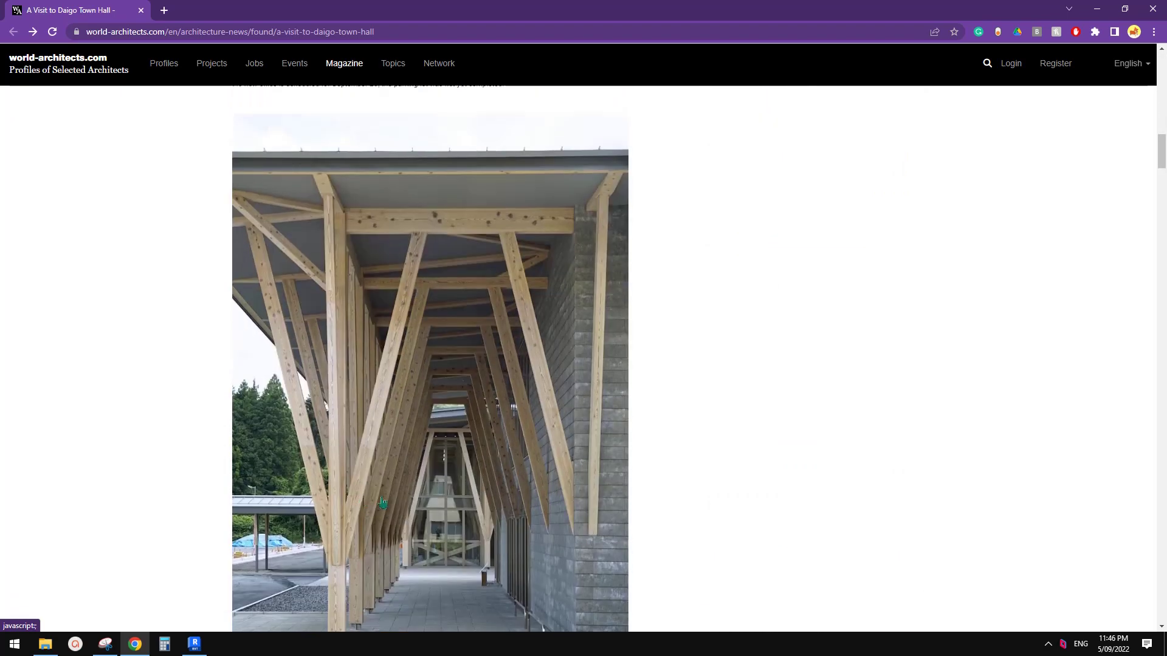
scroll(382, 501, "down", 3)
- Return to Revit and set the selected brace's Start Level Offset to 1500
left_click(195, 645)
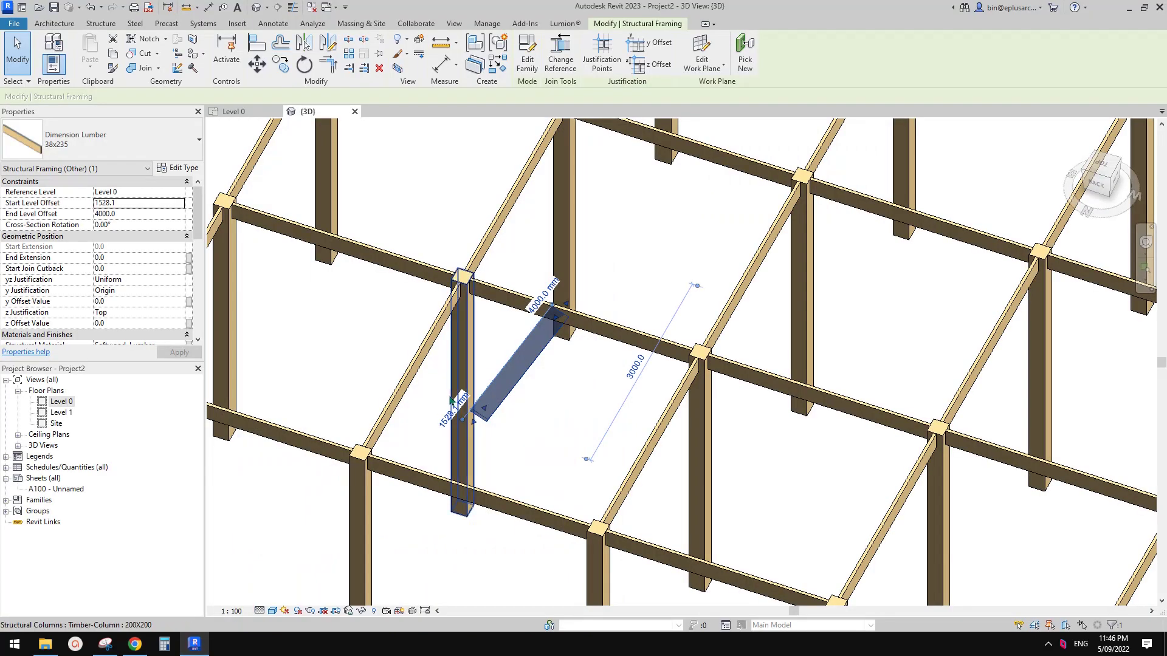
left_click(137, 207)
type("1500")
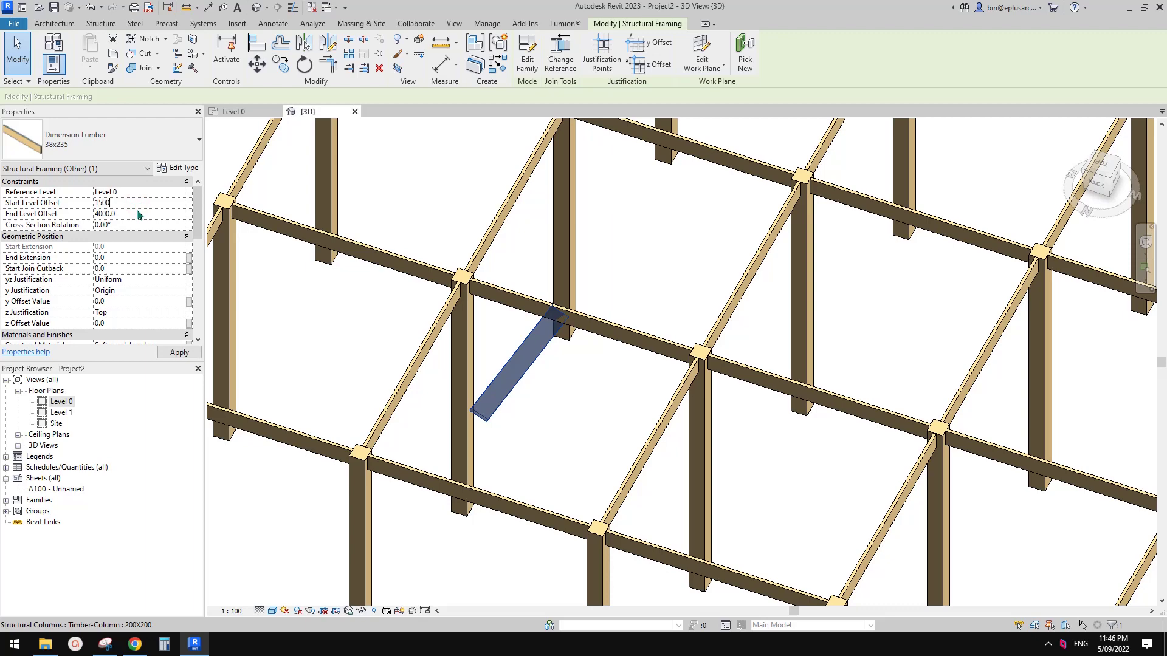
- Steepen the brace by moving its upper end along the beam towards the column, checking its slope against the reference photo in the browser
scroll(522, 295, "down", 2)
middle_click_drag(521, 295, 562, 278, "shift")
scroll(550, 284, "up", 5)
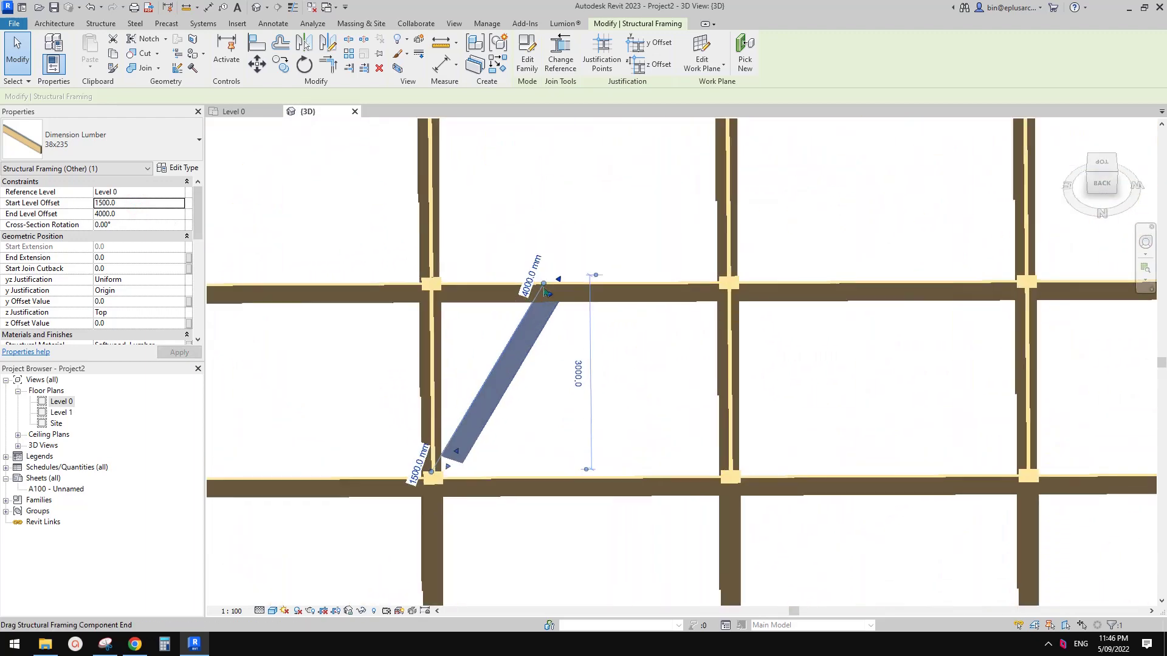
mouse_move(545, 288)
left_mouse_down()
mouse_move(504, 288)
mouse_move(540, 284)
left_mouse_up()
scroll(531, 298, "down", 2)
middle_click_drag(532, 298, 496, 287, "shift")
left_click(190, 641)
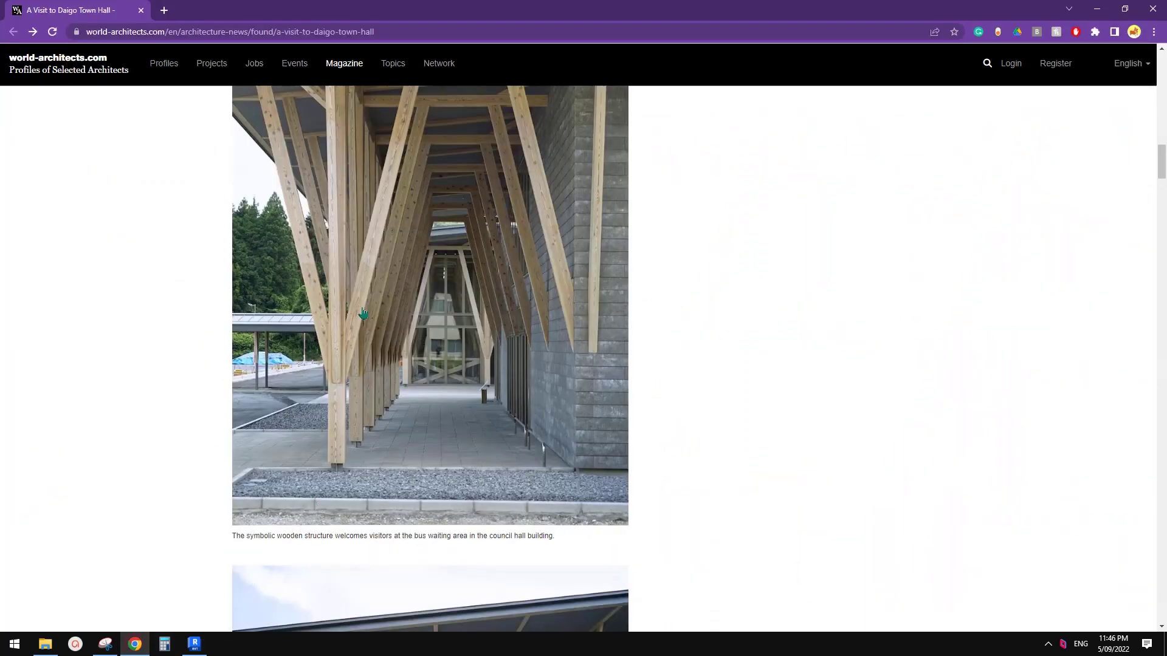
left_click(195, 640)
middle_click_drag(562, 359, 584, 390, "shift")
scroll(543, 297, "up", 1)
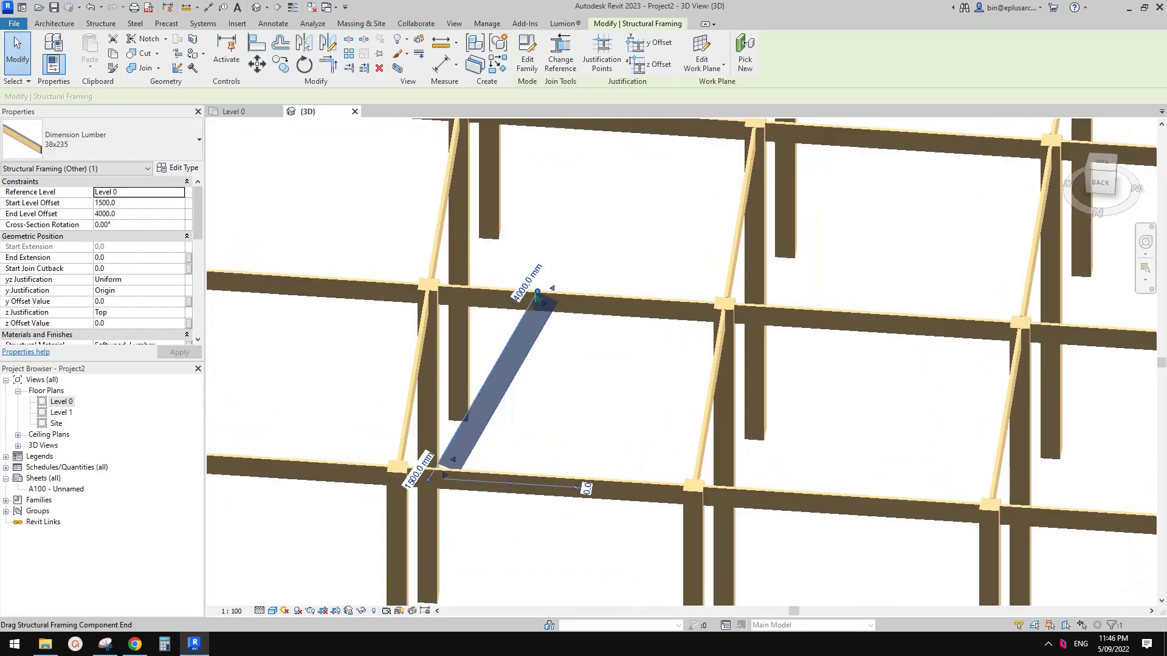
left_click_drag(541, 294, 515, 292)
scroll(528, 407, "down", 5)
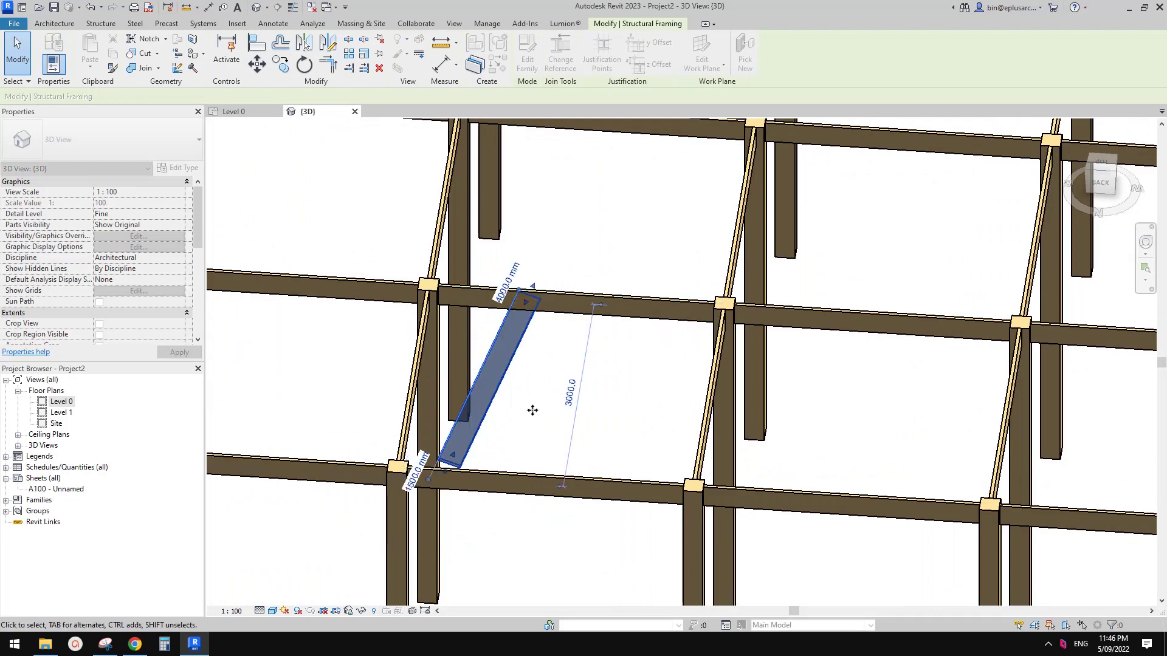
middle_click_drag(498, 406, 551, 472, "shift")
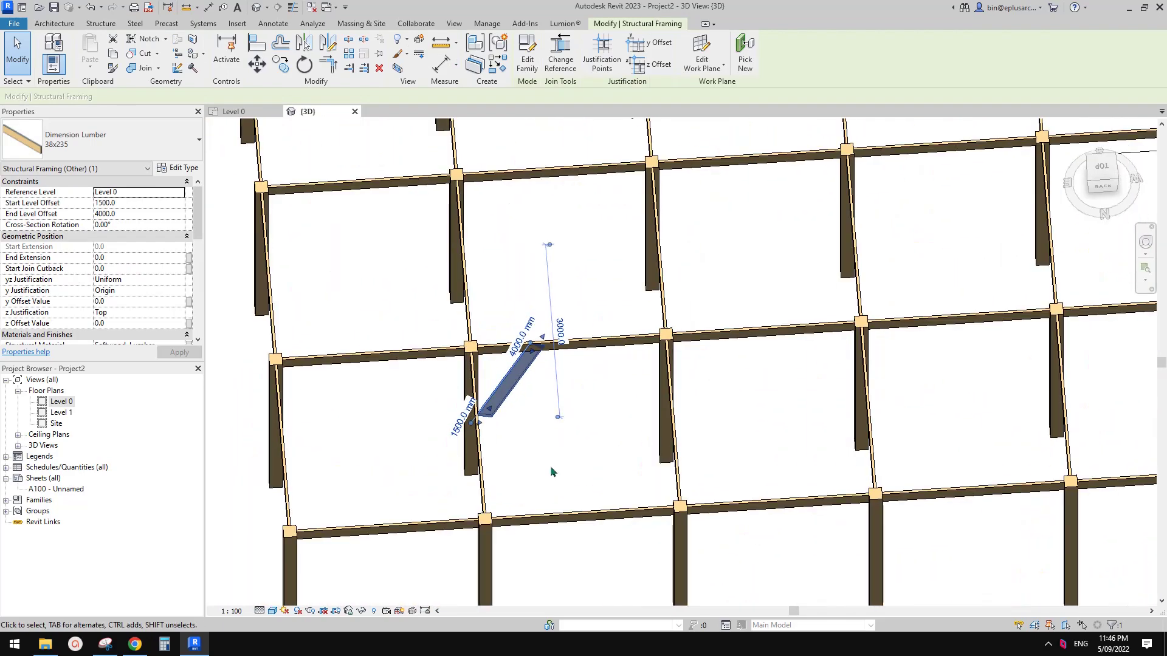
- From the top view, create a radial array of the brace about the column's centre with 4 members at 90°, and deselect it
left_click(1104, 167)
scroll(917, 259, "down", 1)
middle_click_drag(921, 263, 743, 326)
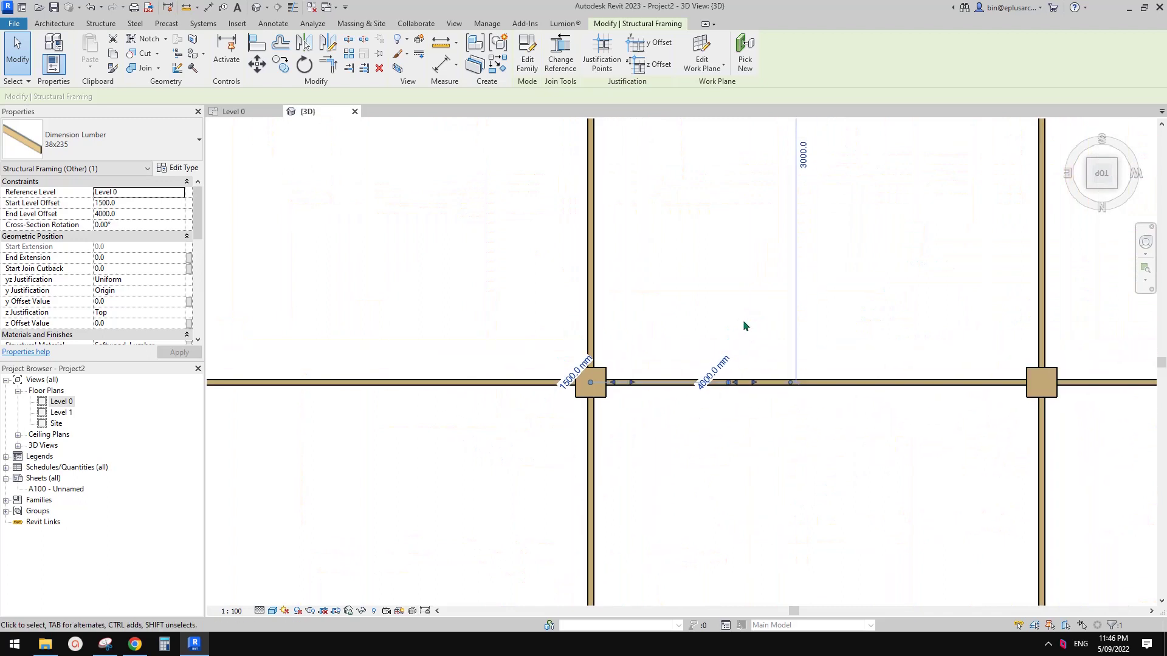
key("a")
key("r")
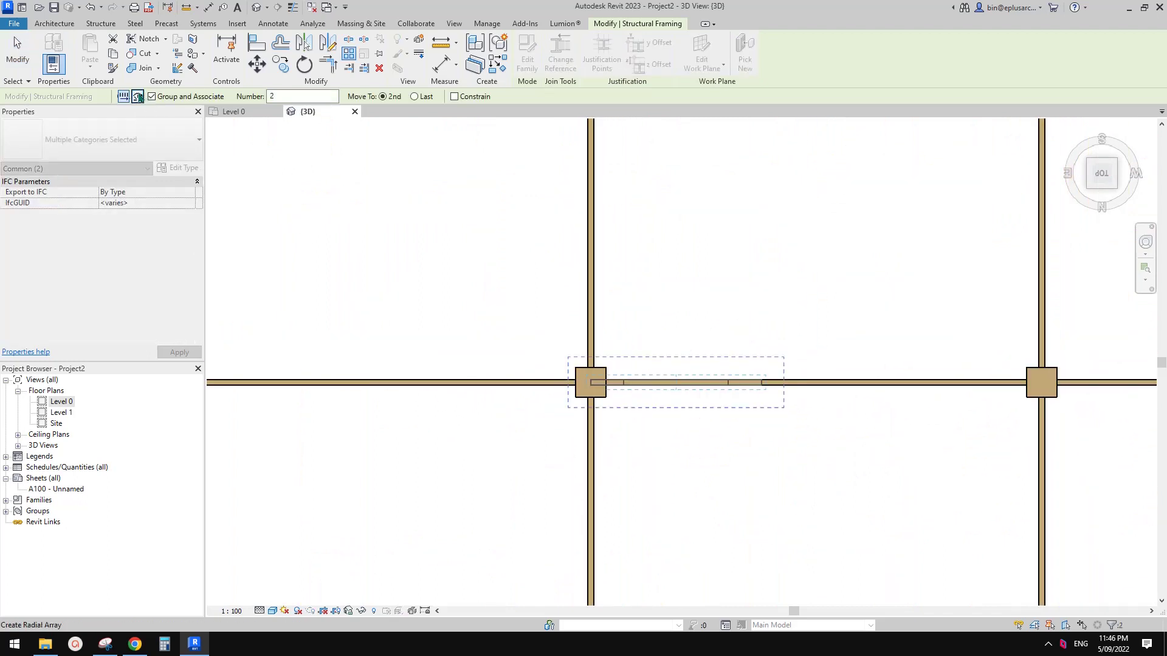
left_click(137, 97)
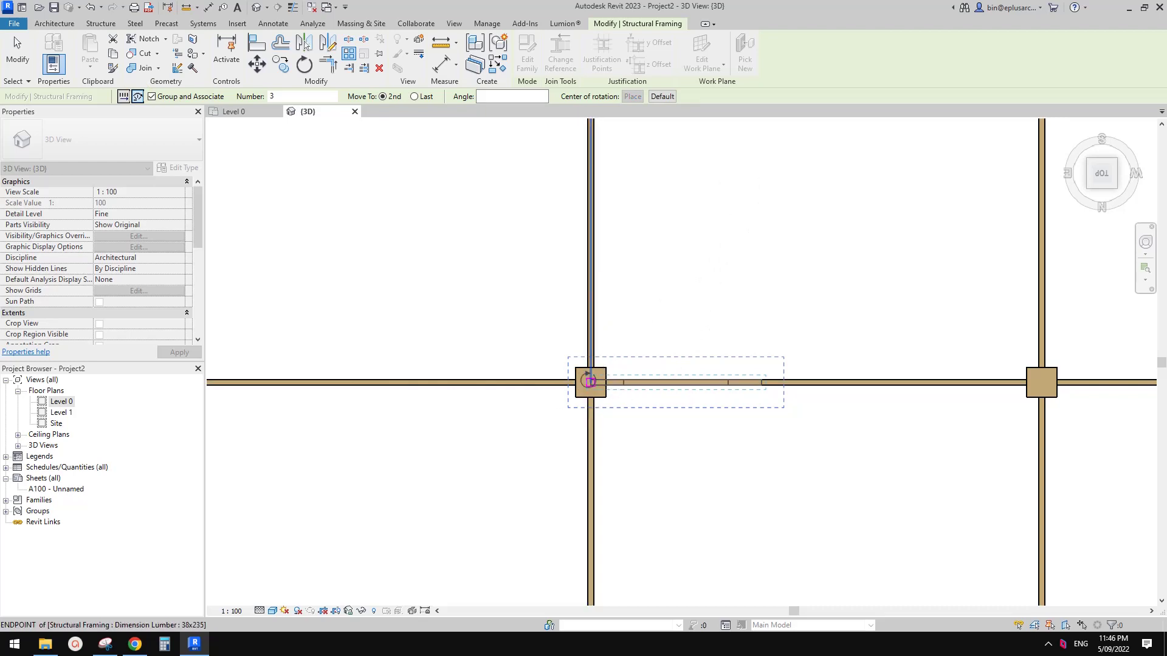
scroll(668, 363, "down", 2)
left_click(776, 347)
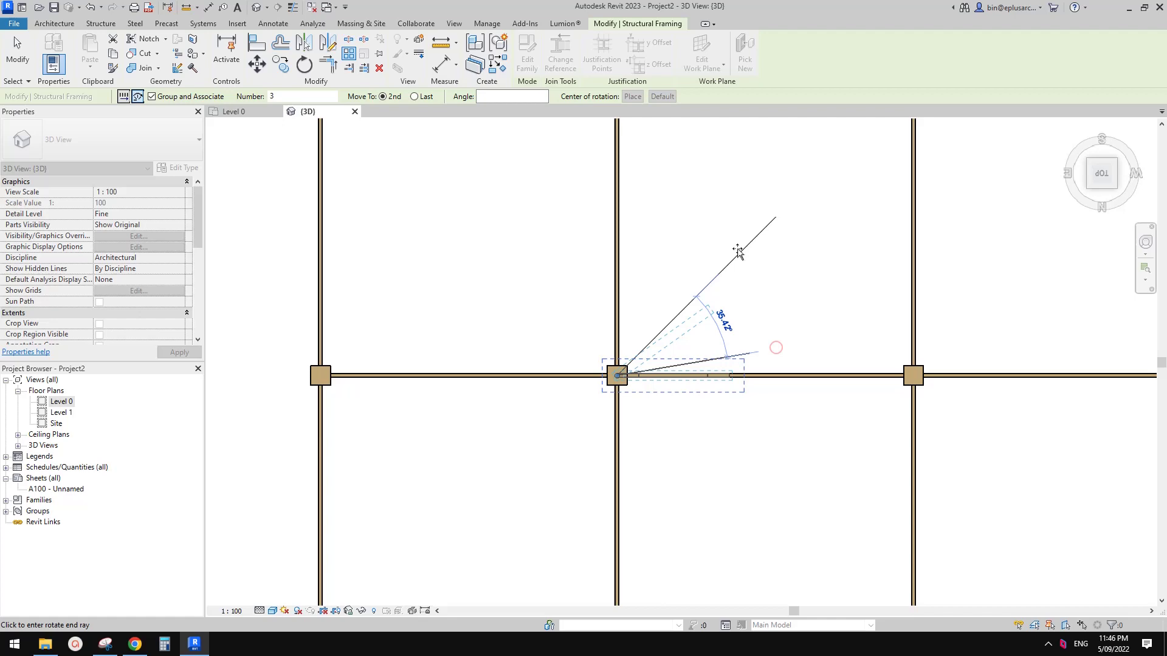
type("90")
key("Return")
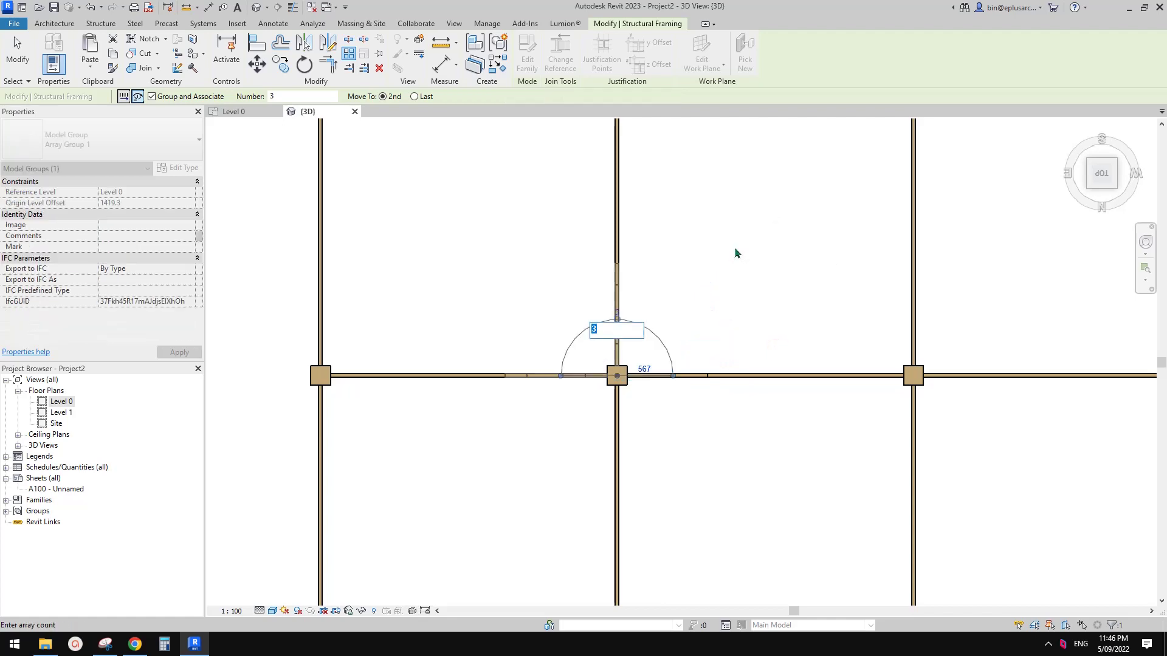
type("4")
key("Return")
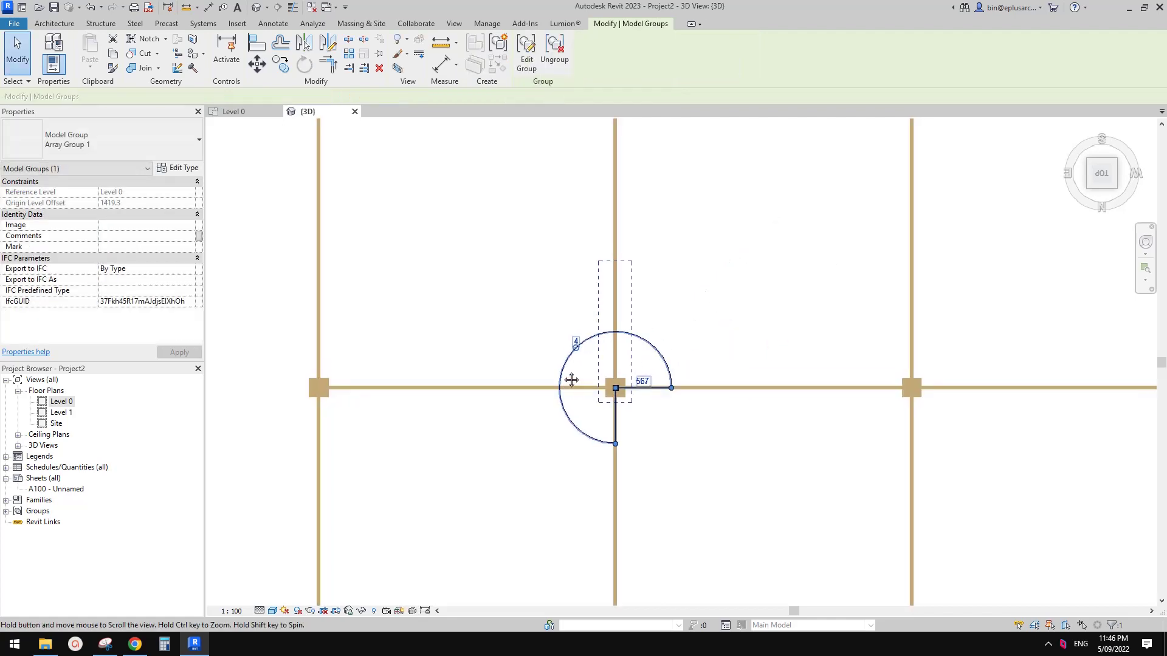
middle_click_drag(559, 373, 667, 338, "shift")
left_click(667, 339)
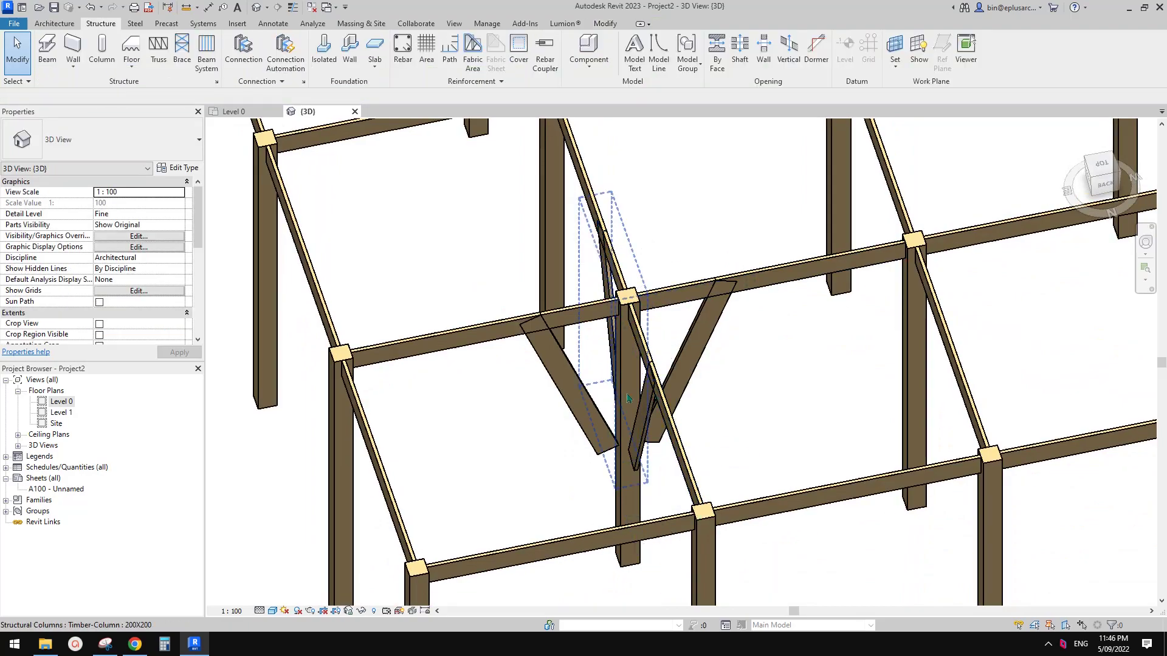
- Open one diagonal brace of the radial array for group editing
middle_click_drag(614, 276, 486, 337, "shift")
scroll(642, 385, "up", 1)
middle_click_drag(653, 386, 716, 402, "shift")
scroll(668, 361, "up", 3)
left_click(629, 332)
mouse_move(625, 331)
middle_mouse_down("shift")
mouse_move(609, 347)
mouse_move(645, 336)
middle_mouse_up("shift")
scroll(639, 318, "up", 3)
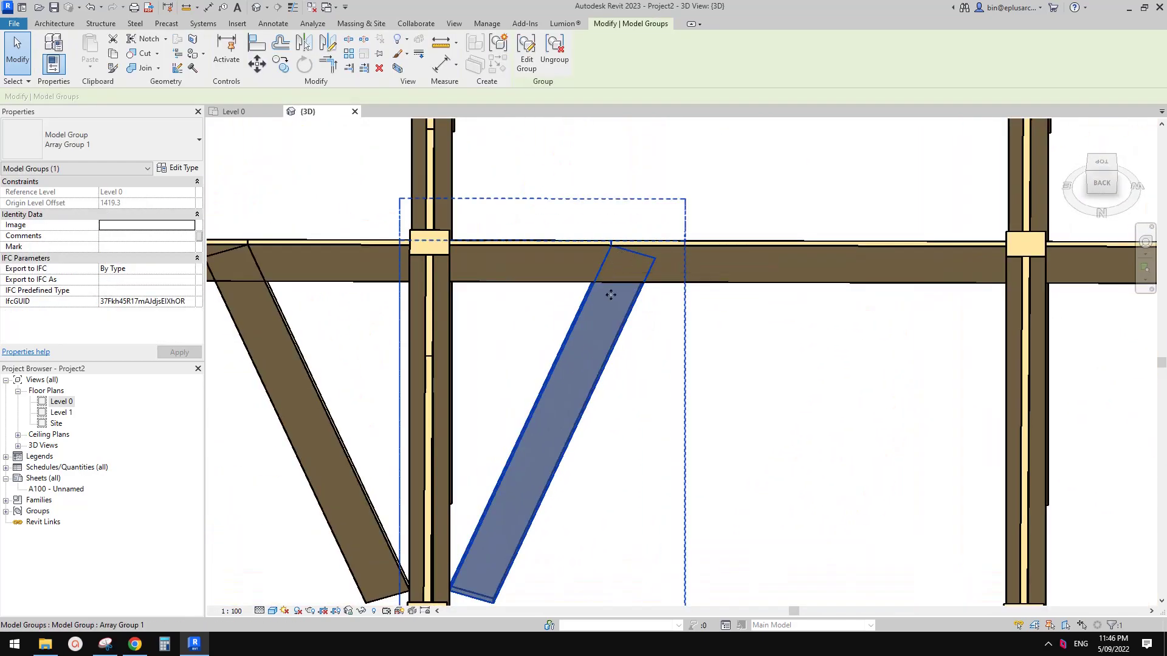
middle_click_drag(642, 257, 522, 497, "shift")
double_click(518, 488)
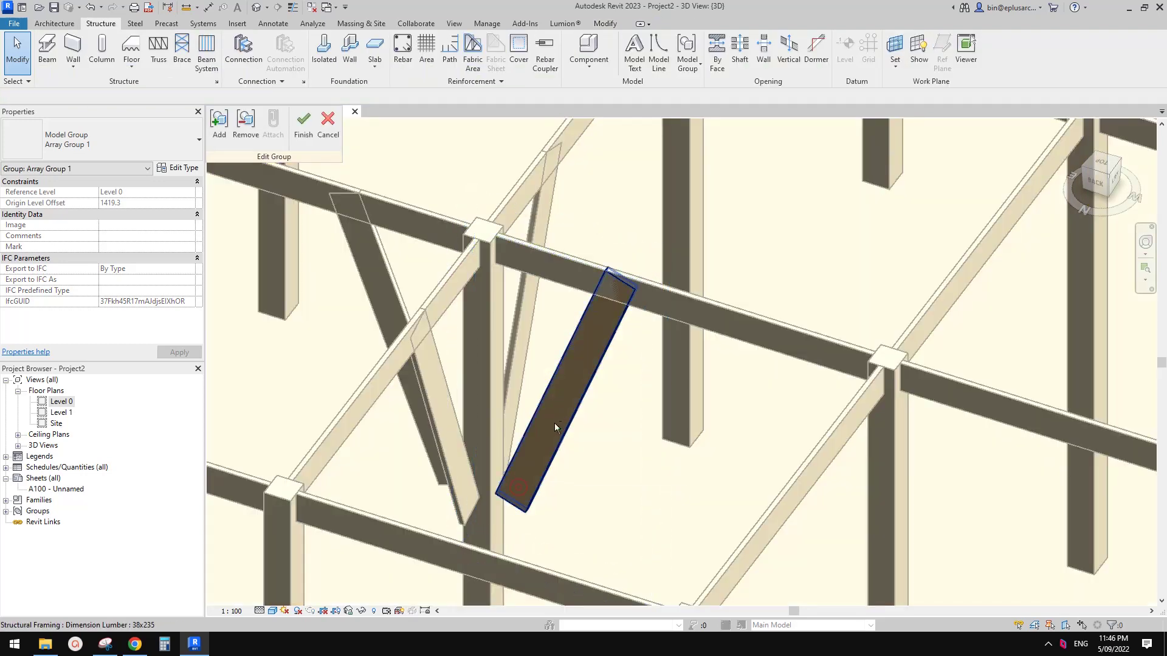
- Extend the brace's lower end down into the column, to a Start Join Cutback of about -767.5
left_click(529, 467)
scroll(583, 402, "up", 4)
left_click_drag(584, 402, 552, 460)
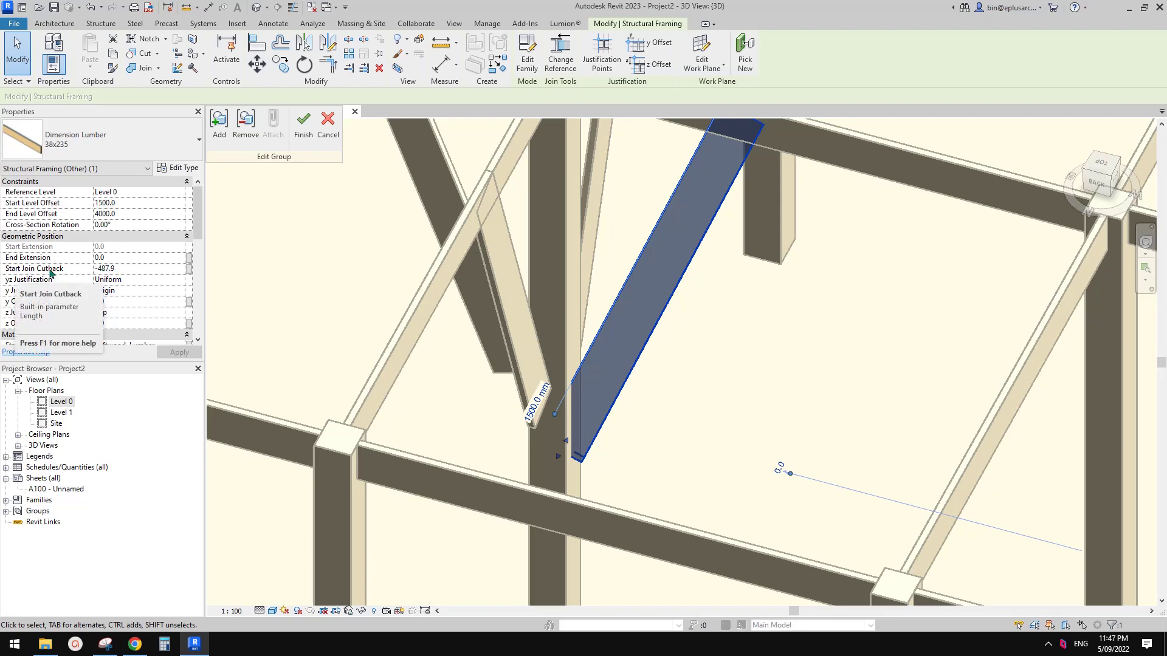
middle_click_drag(641, 466, 662, 435)
left_click_drag(580, 422, 562, 457)
middle_click_drag(688, 339, 564, 447, "shift")
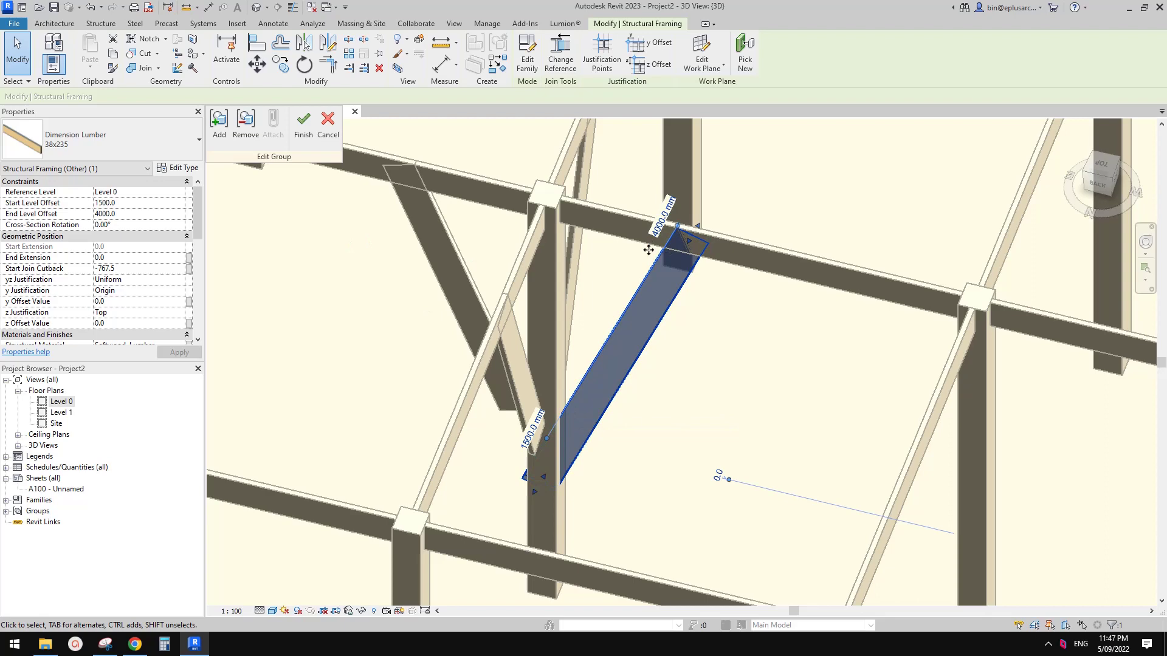
- Notch the extended brace against the Level 1 beam and the column, and finish editing the group
middle_click_drag(679, 258, 682, 272)
mouse_move(530, 220)
middle_mouse_down()
mouse_move(514, 212)
mouse_move(521, 205)
mouse_move(516, 218)
middle_mouse_up()
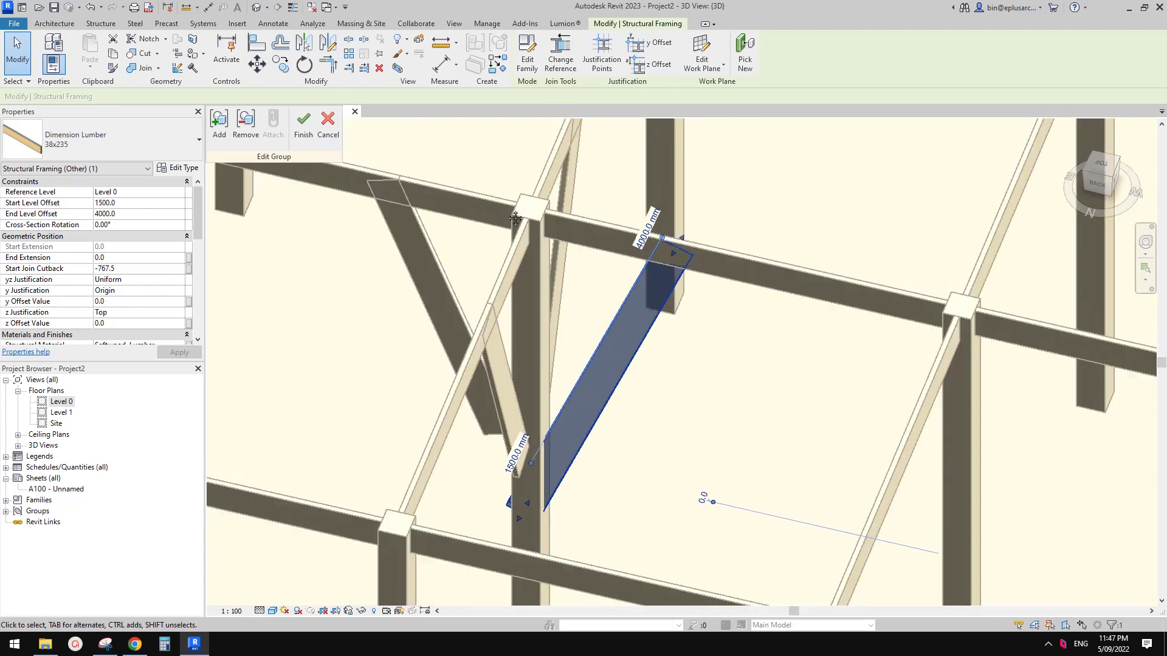
left_click(147, 40)
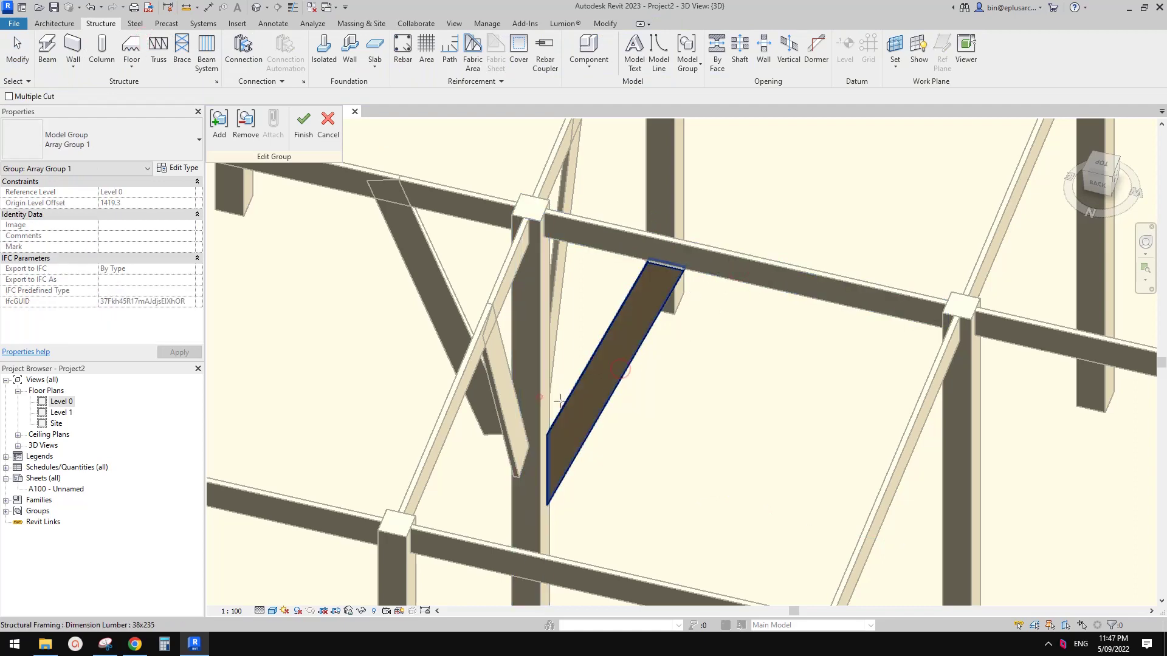
left_click(304, 128)
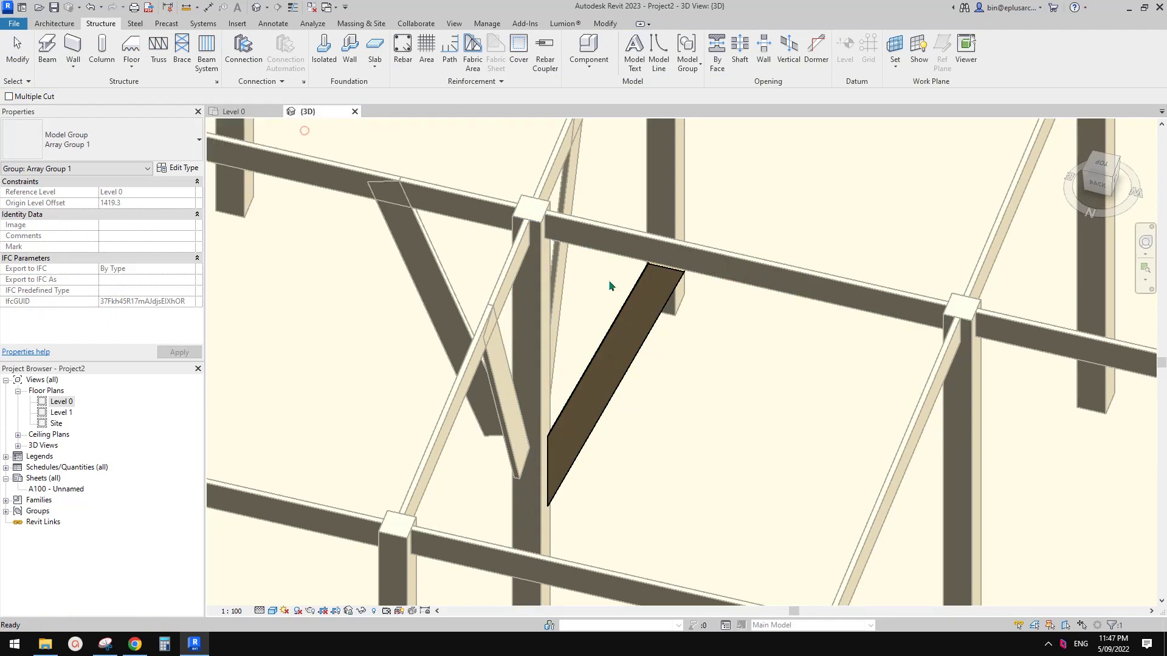
middle_click_drag(669, 316, 629, 152, "shift")
key("Escape")
left_click(662, 277)
key("Escape")
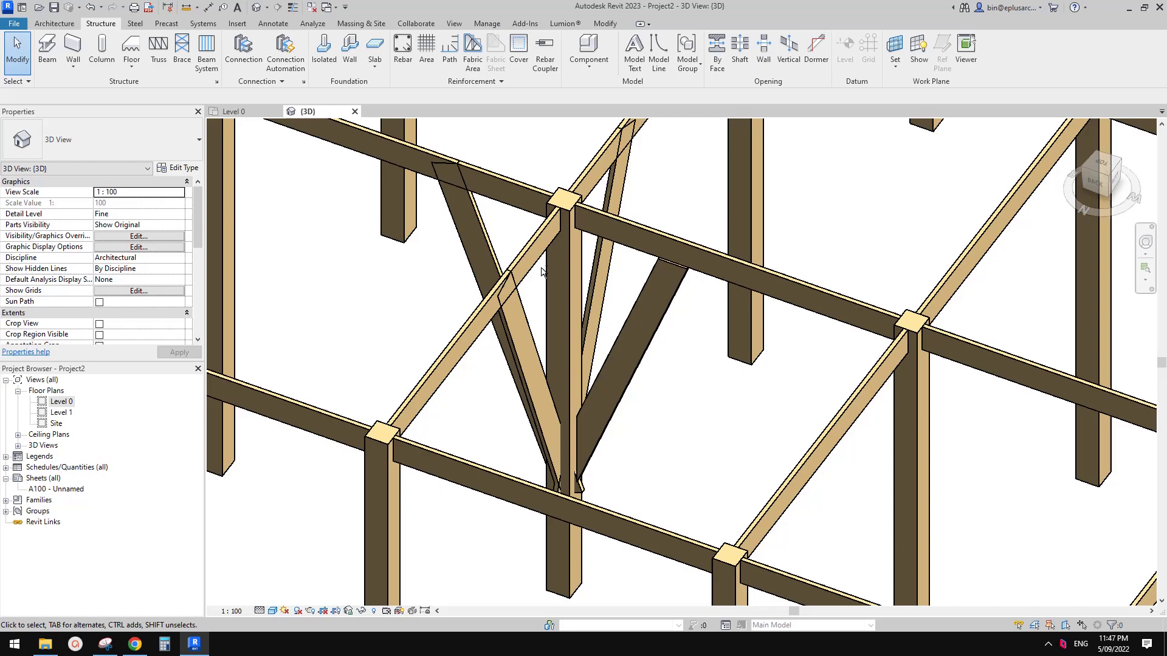
- Notch the remaining braces of the radial array against the column and their Level 1 beams
middle_click_drag(541, 268, 586, 328, "shift")
scroll(492, 210, "down", 1)
middle_click_drag(571, 382, 521, 386, "shift")
scroll(522, 386, "up", 1)
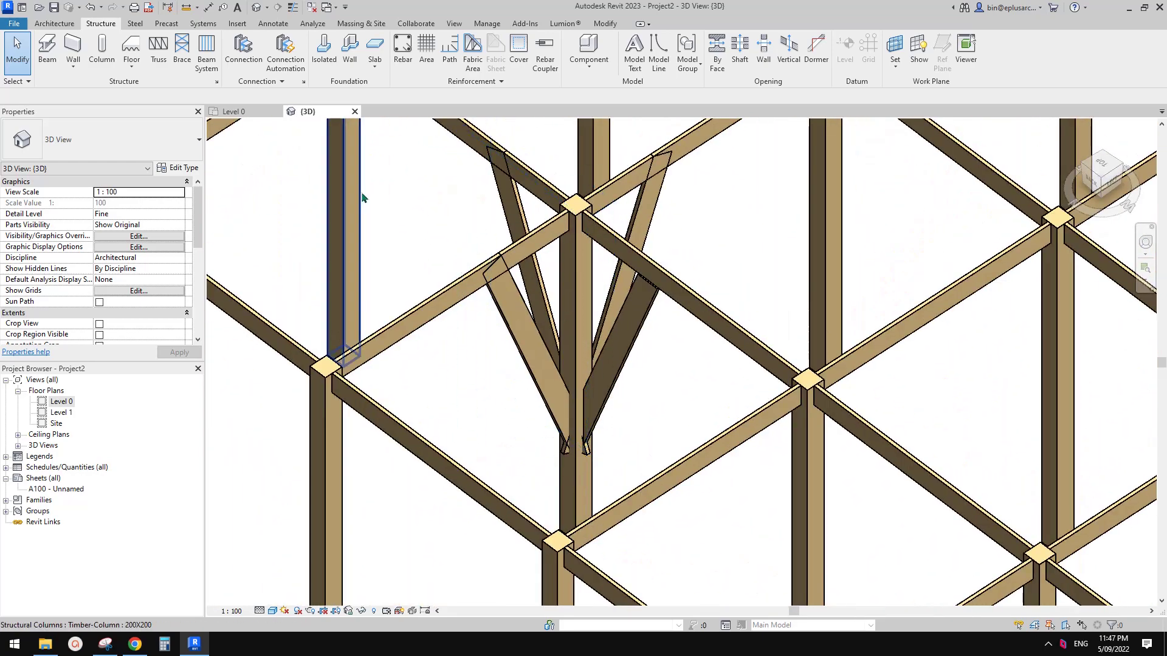
left_click(611, 26)
left_click(140, 53)
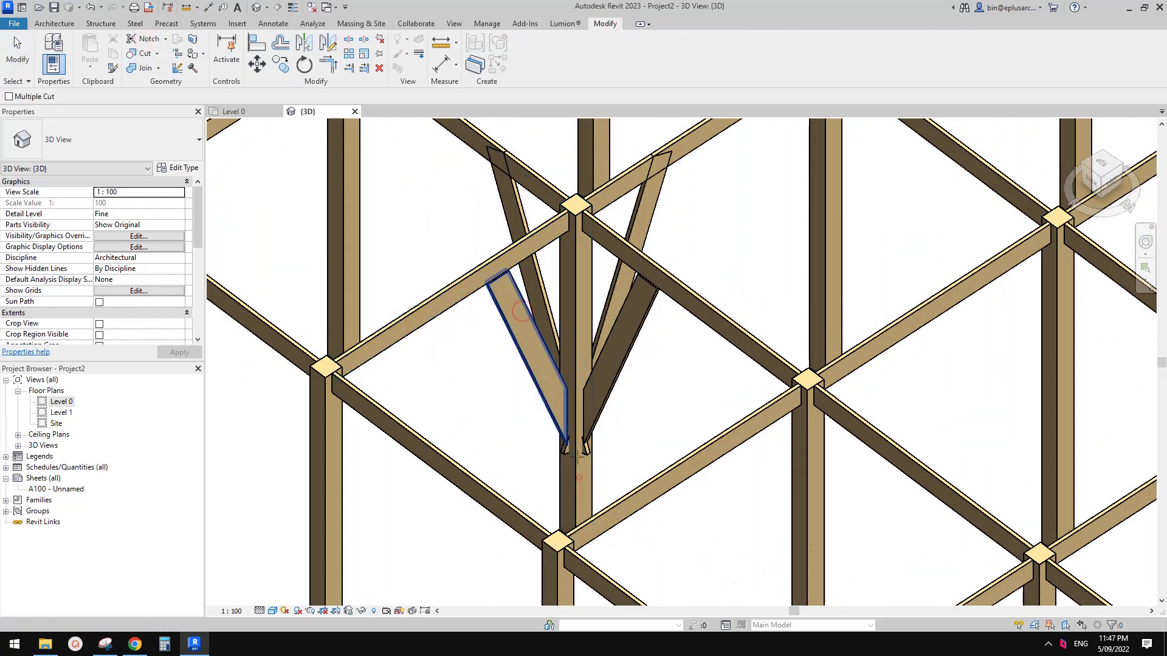
middle_click_drag(577, 456, 579, 477)
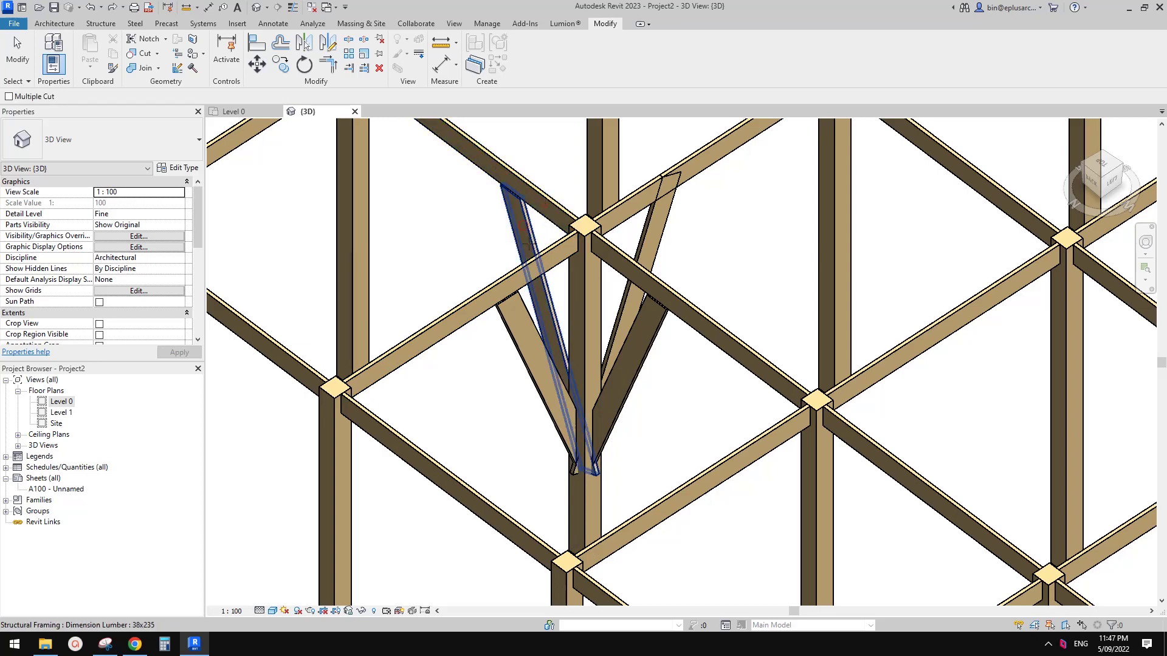
middle_click_drag(720, 323, 695, 328, "shift")
middle_click_drag(562, 521, 613, 511, "shift")
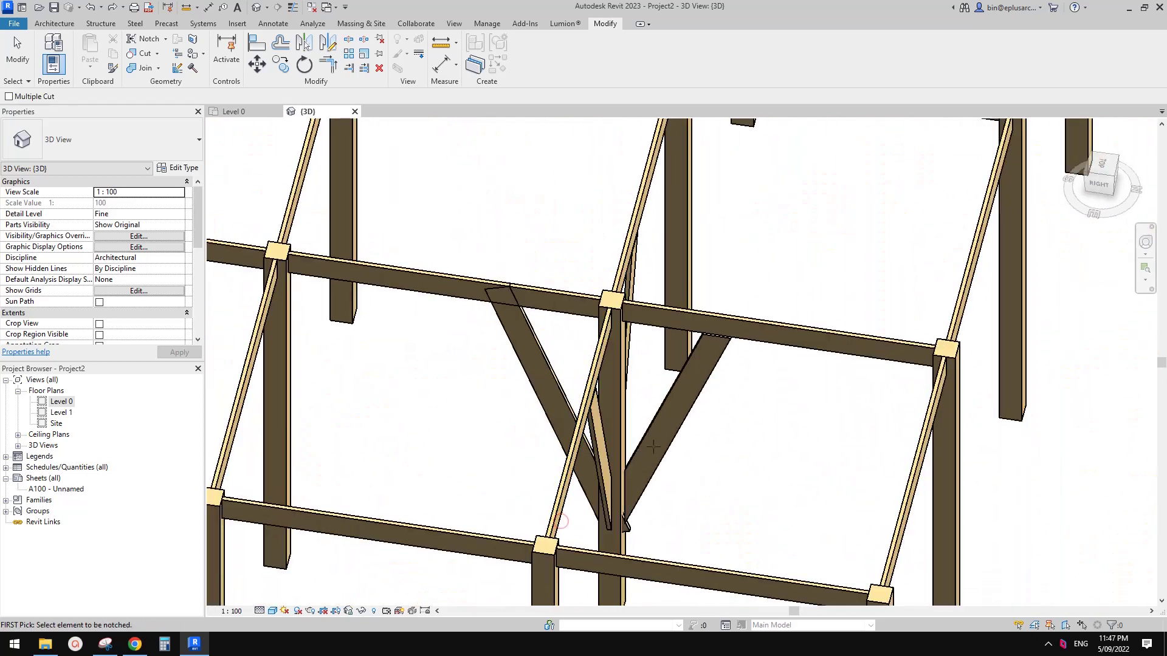
left_click(621, 495)
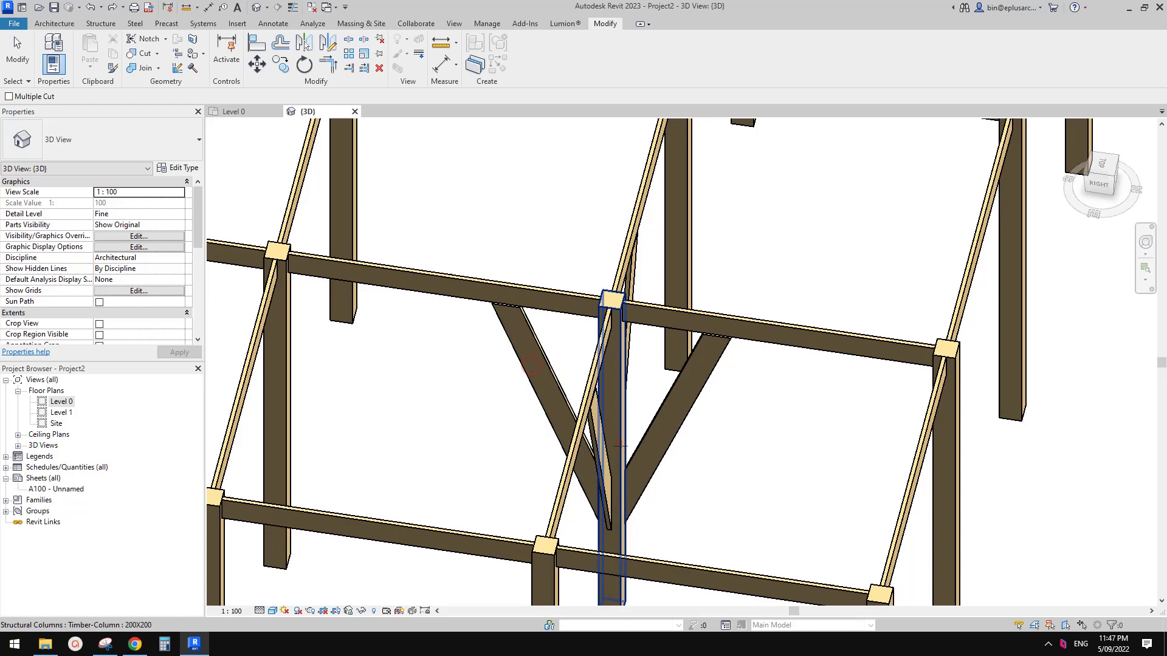
scroll(617, 462, "down", 1)
middle_click_drag(617, 443, 526, 430, "shift")
key("Escape")
- Select all instances of the brace group in the entire project and view the frame from the top
scroll(607, 419, "down", 1)
middle_click_drag(632, 416, 594, 479, "shift")
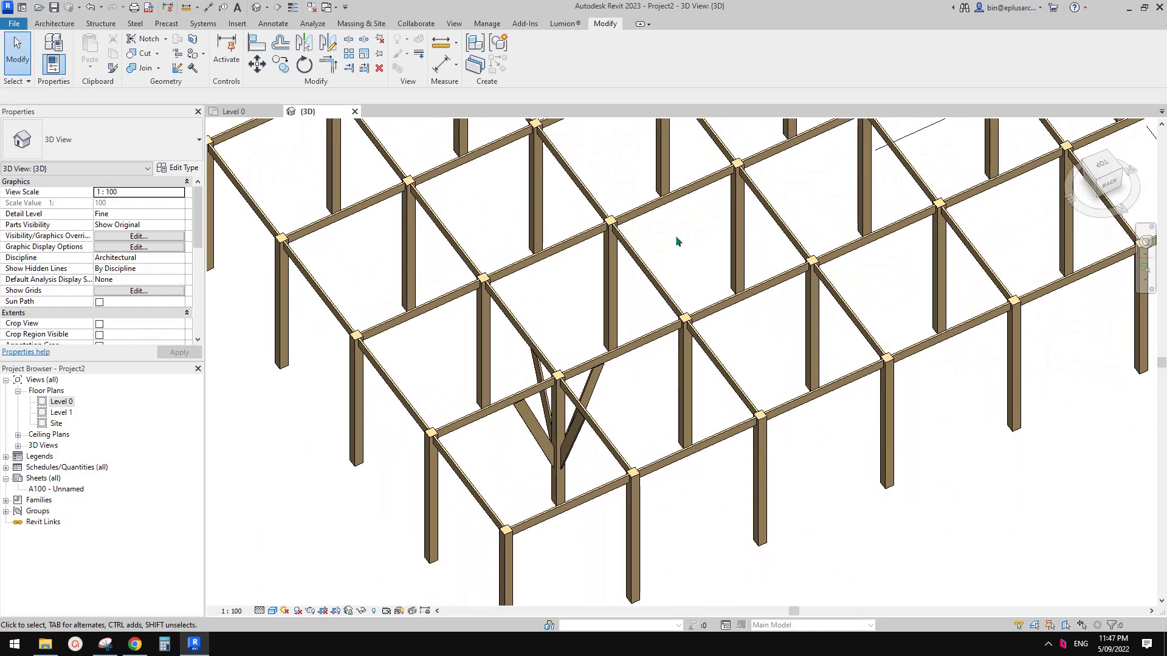
scroll(542, 419, "up", 2)
left_click(581, 441)
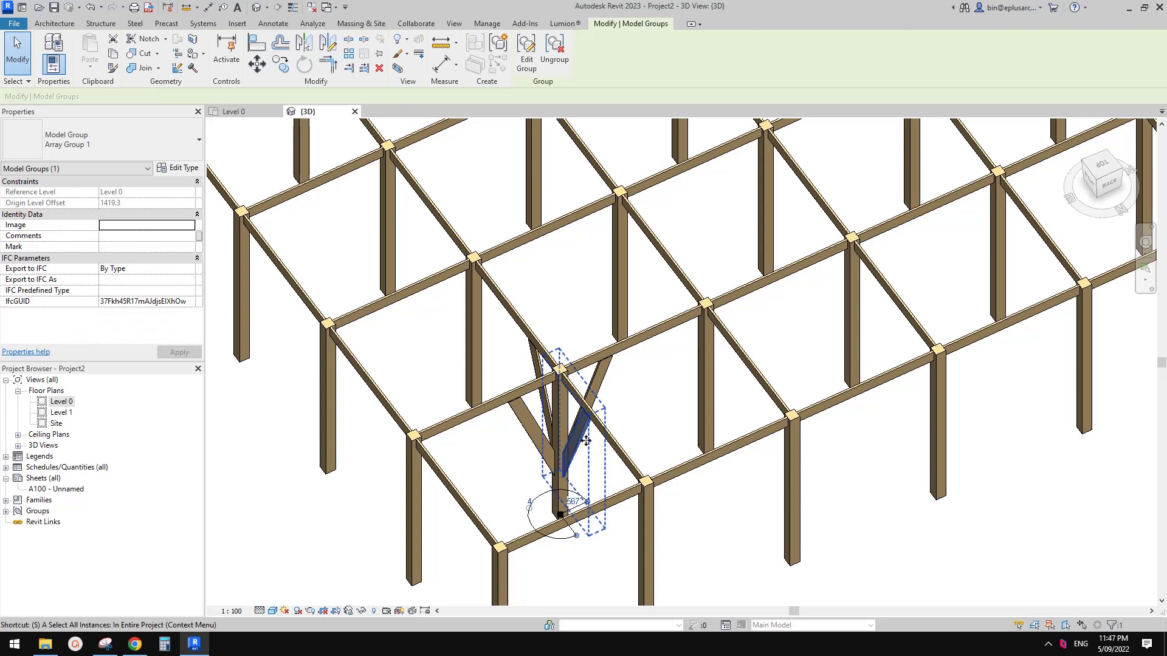
key("a")
scroll(562, 398, "down", 2)
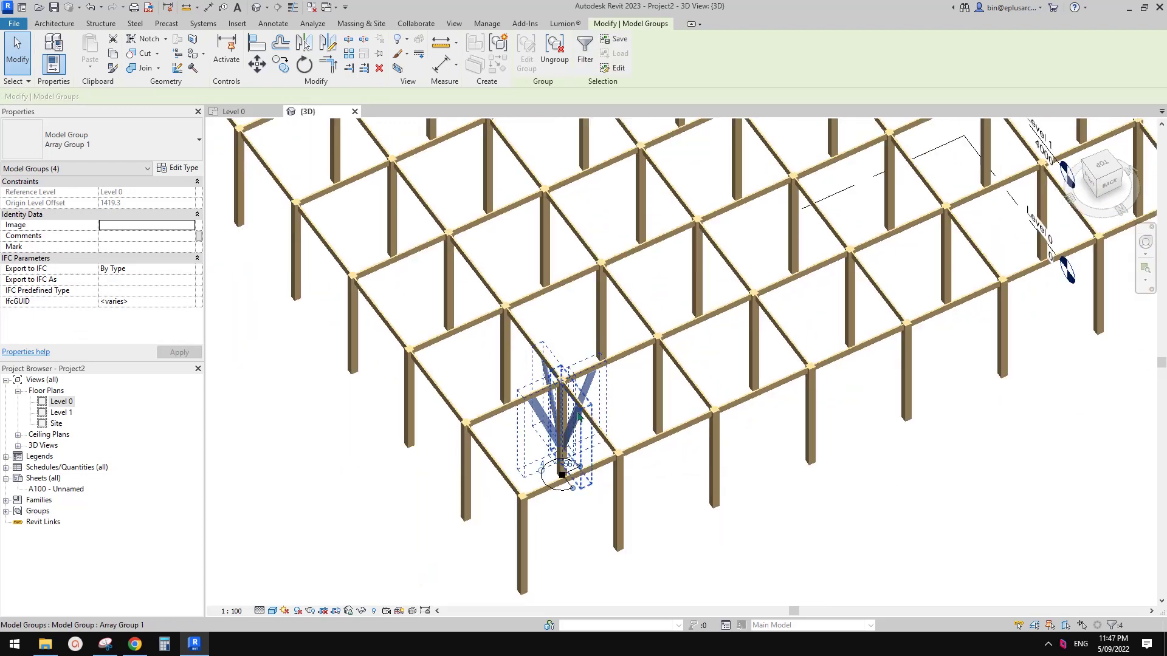
left_click_drag(1101, 178, 1089, 184)
left_click(1102, 167)
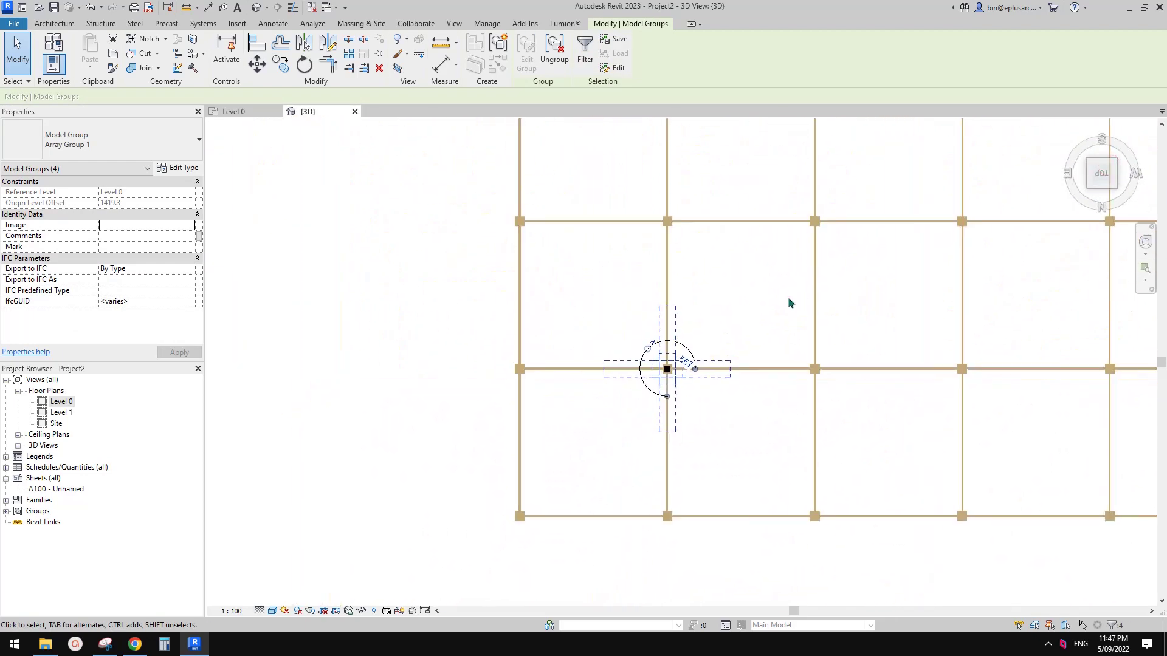
- Create a linear array of the brace set along the column row with 5 members spaced 3000 apart, and deselect it
left_click(681, 363)
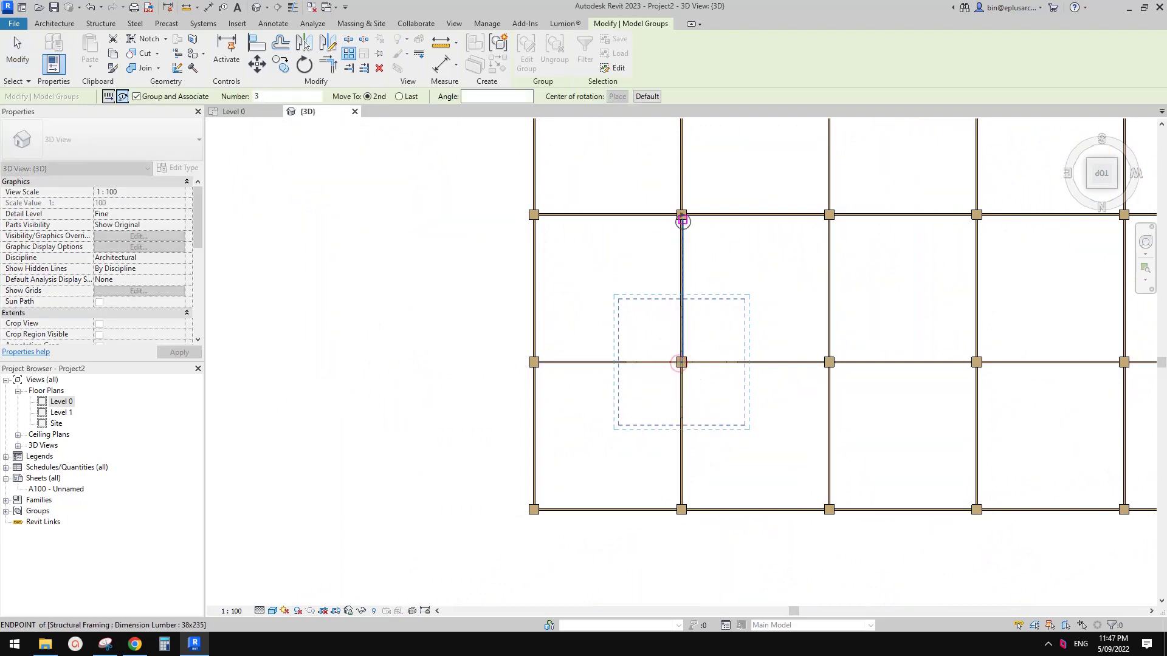
left_click(108, 97)
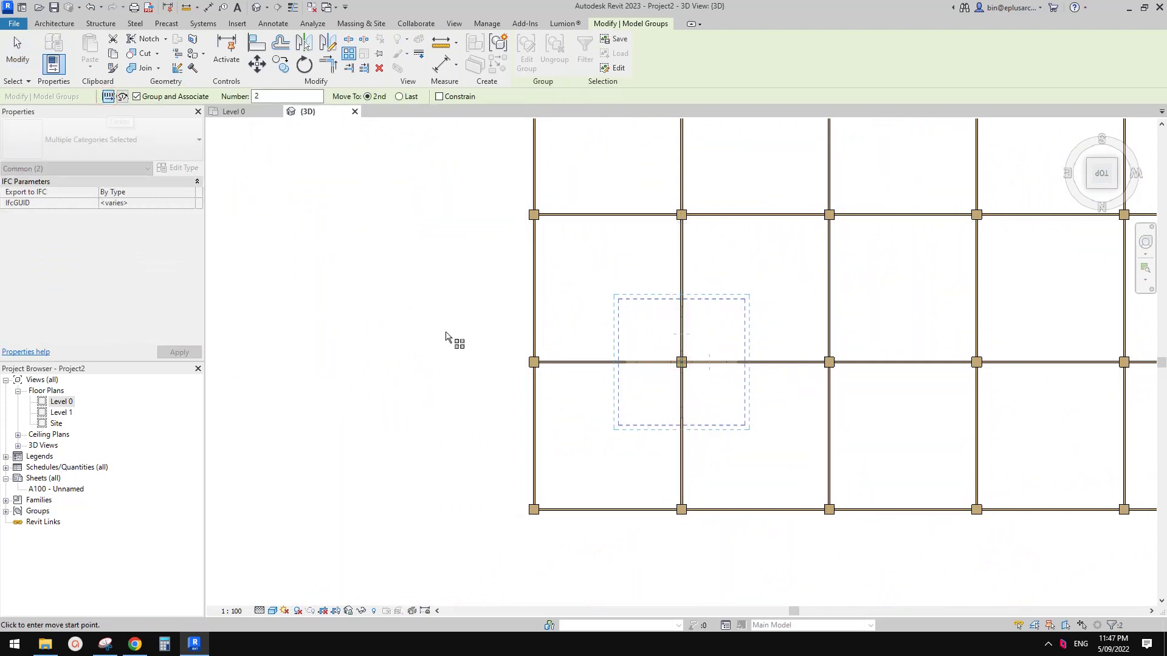
left_click(681, 363)
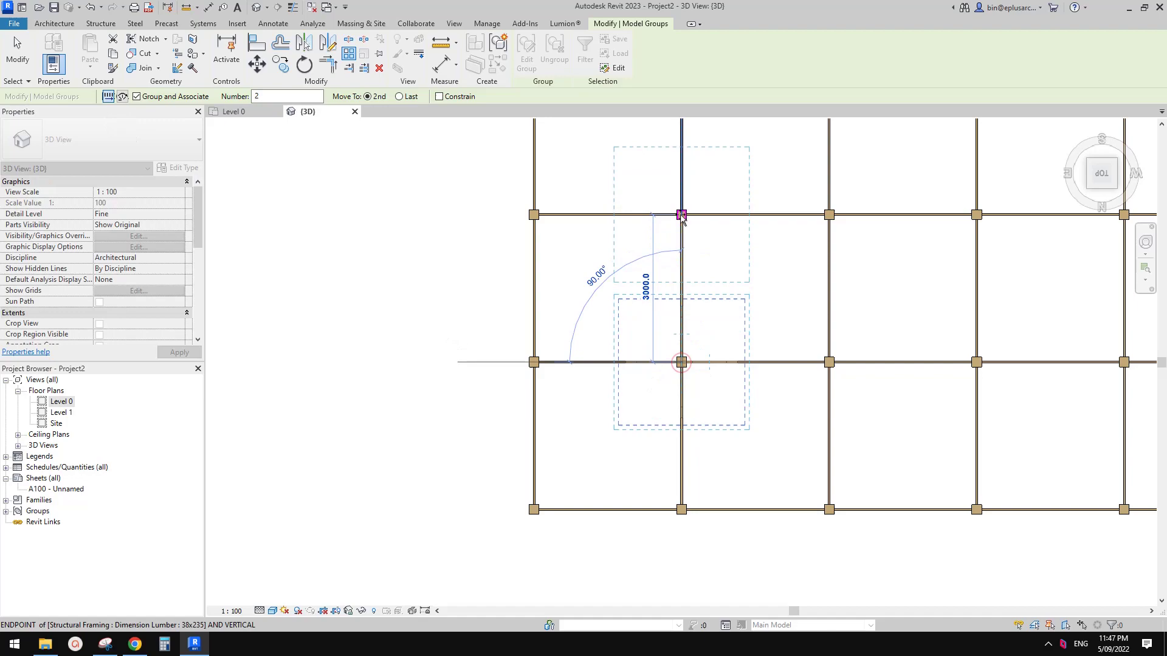
left_click(682, 215)
middle_click_drag(681, 216, 739, 292, "shift")
type("5")
key("Return")
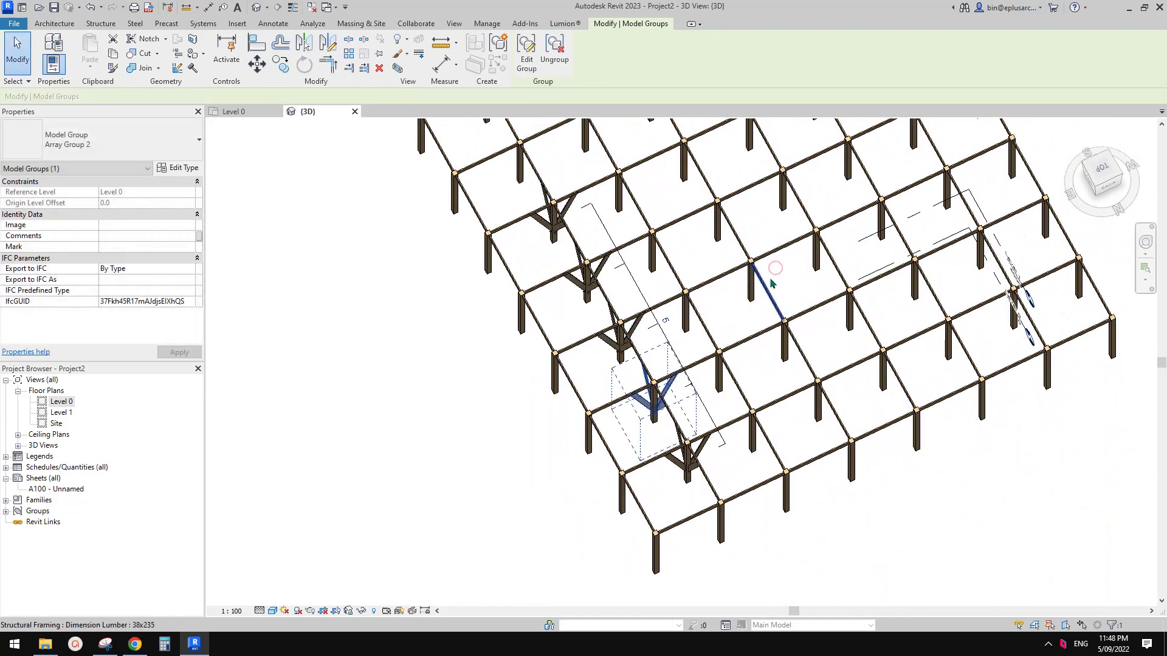
scroll(759, 364, "up", 8)
key("Escape")
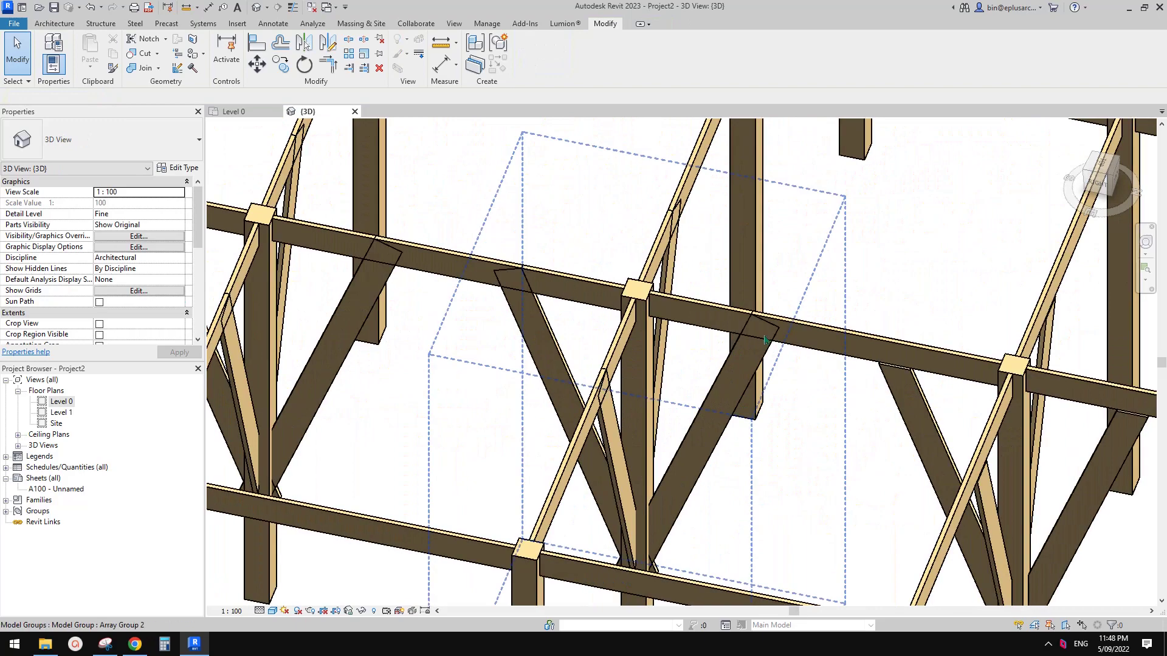
- Examine where the arrayed braces meet the beams and columns, comparing the copies with the original notched set
middle_click_drag(765, 341, 886, 435, "shift")
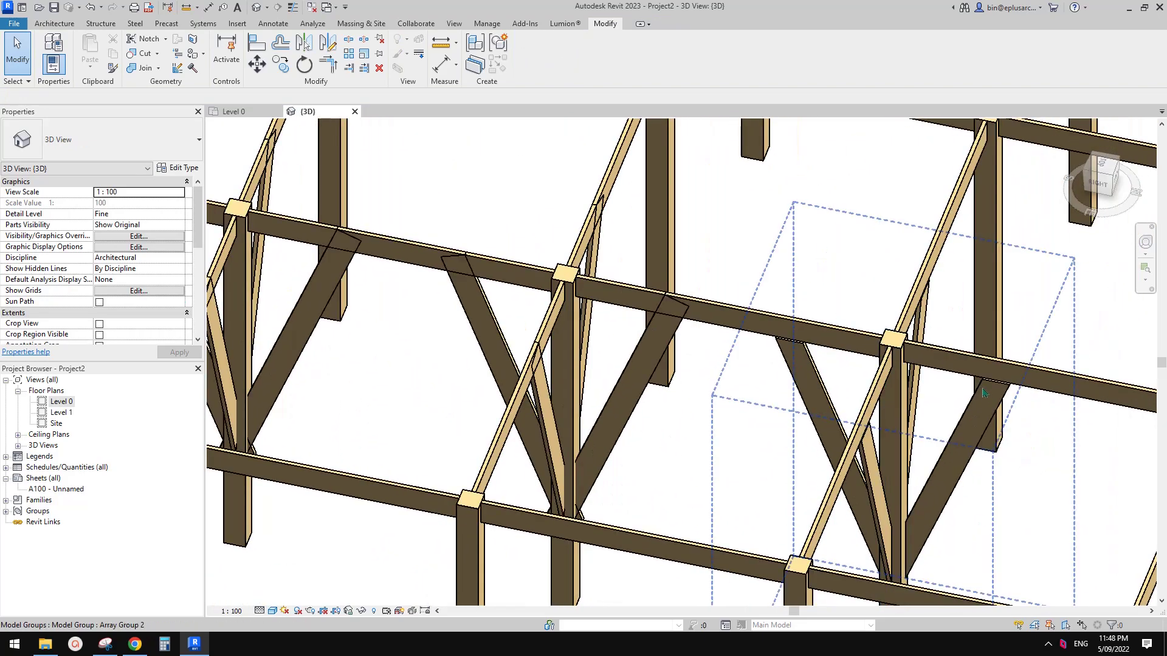
middle_click_drag(664, 307, 687, 341)
scroll(755, 322, "down", 1)
scroll(815, 395, "down", 1)
middle_click_drag(853, 417, 747, 433)
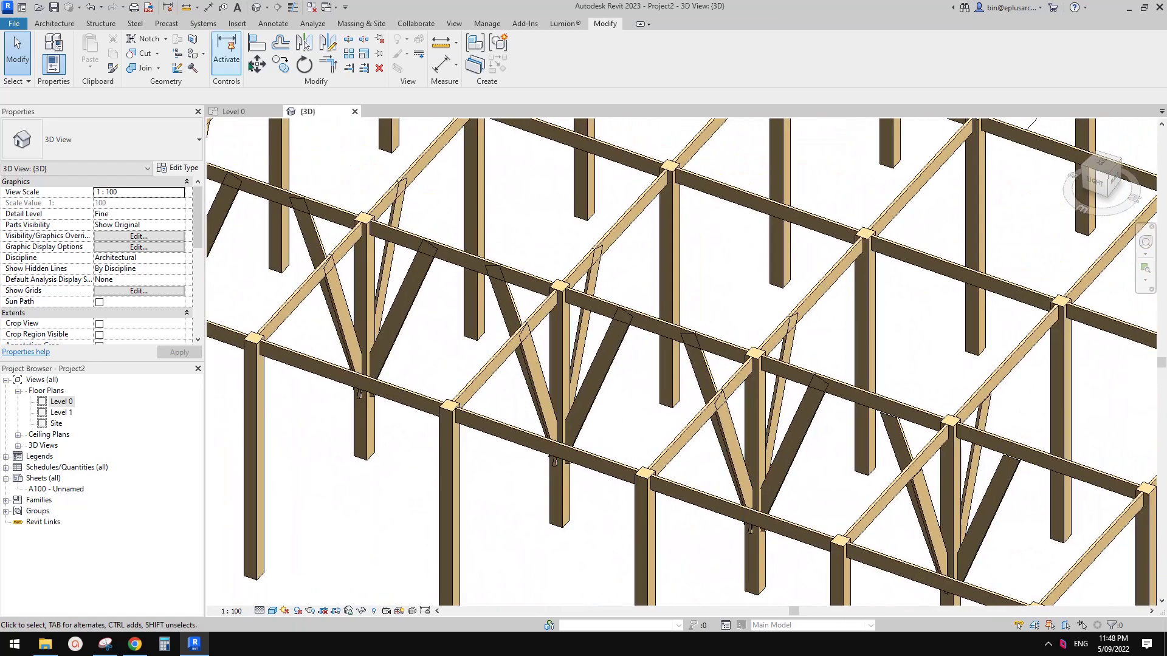
scroll(700, 243, "down", 3)
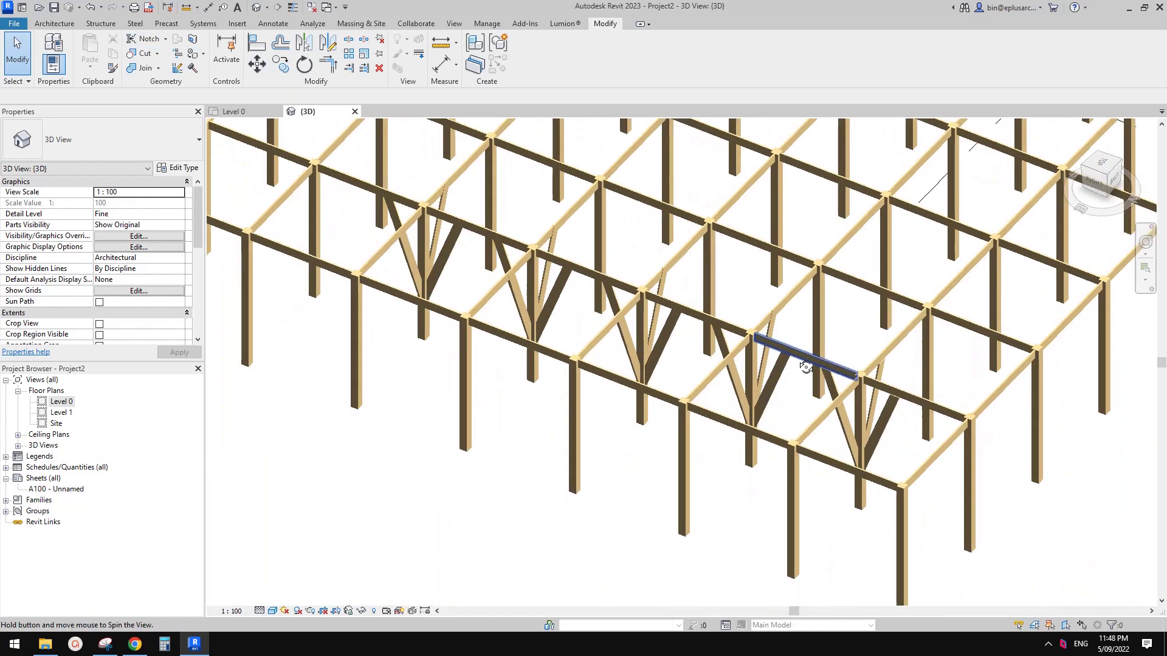
scroll(821, 365, "up", 2)
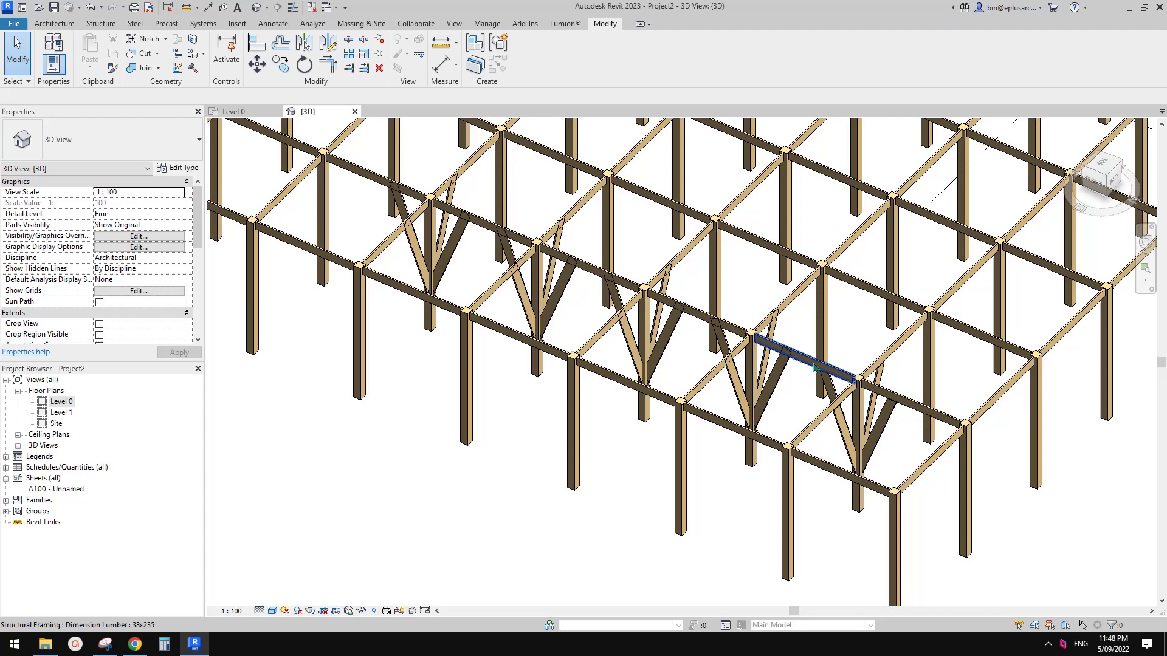
scroll(804, 358, "down", 2)
scroll(814, 425, "up", 2)
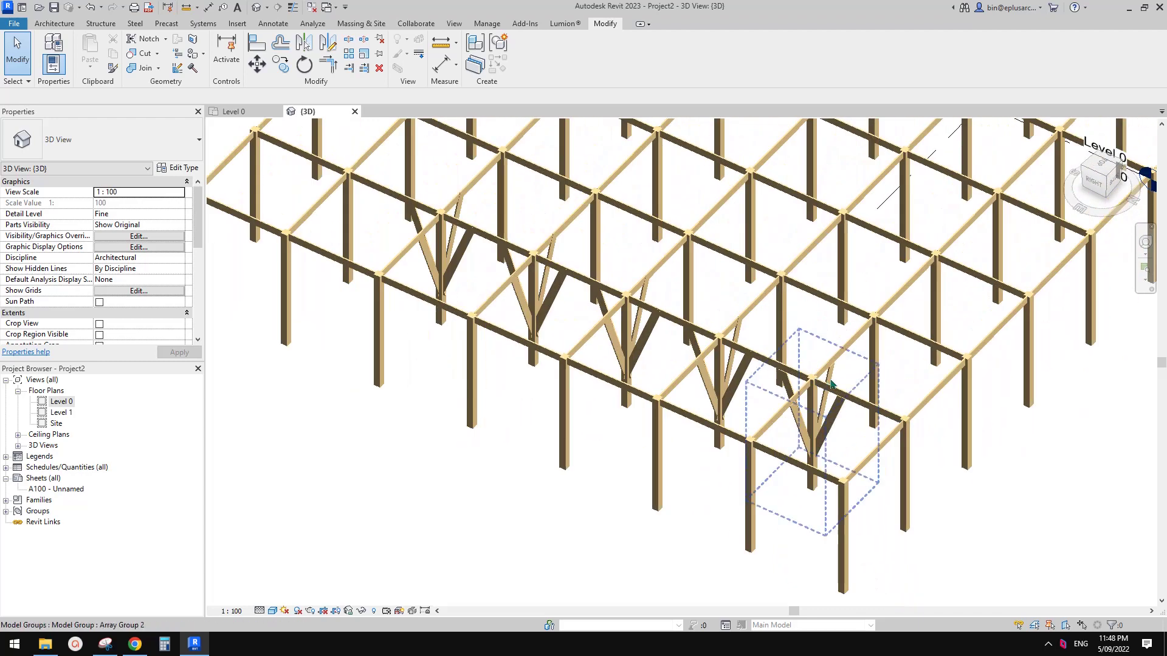
- Open one of the copied brace sets in the linear array for group editing
left_click(818, 408)
scroll(817, 408, "down", 2)
left_click(822, 410)
scroll(821, 410, "up", 2)
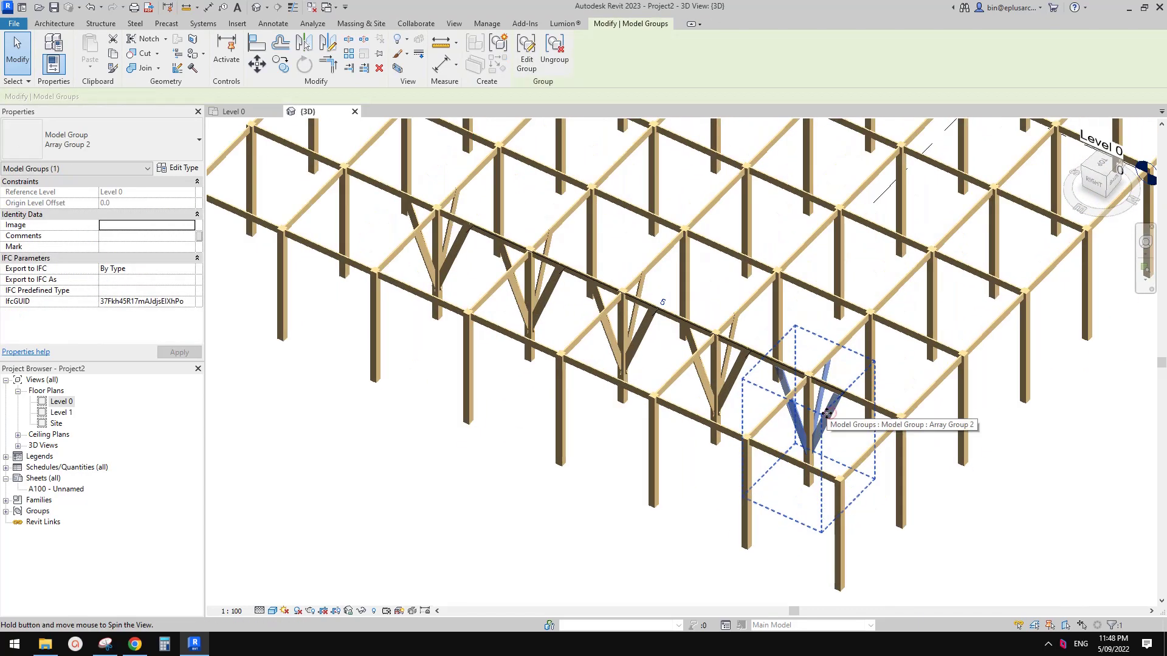
scroll(825, 411, "down", 2)
middle_click_drag(830, 413, 775, 372, "shift")
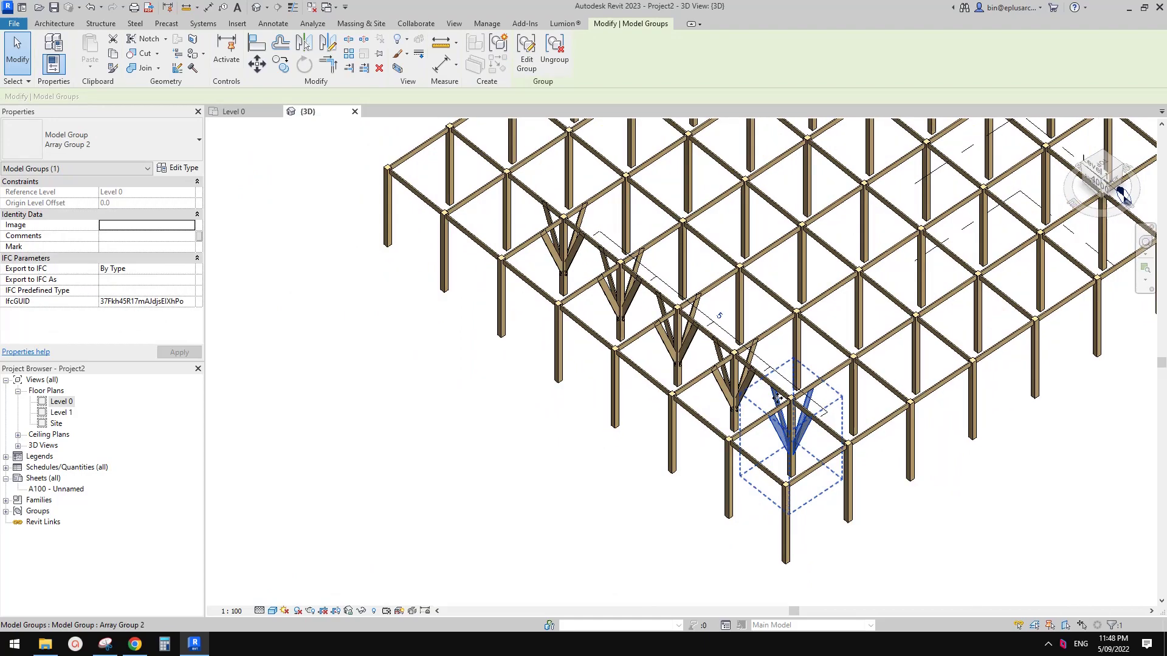
scroll(794, 396, "up", 4)
middle_click_drag(831, 415, 593, 90)
scroll(797, 333, "down", 4)
left_click(814, 246)
left_click(786, 375)
left_click(526, 48)
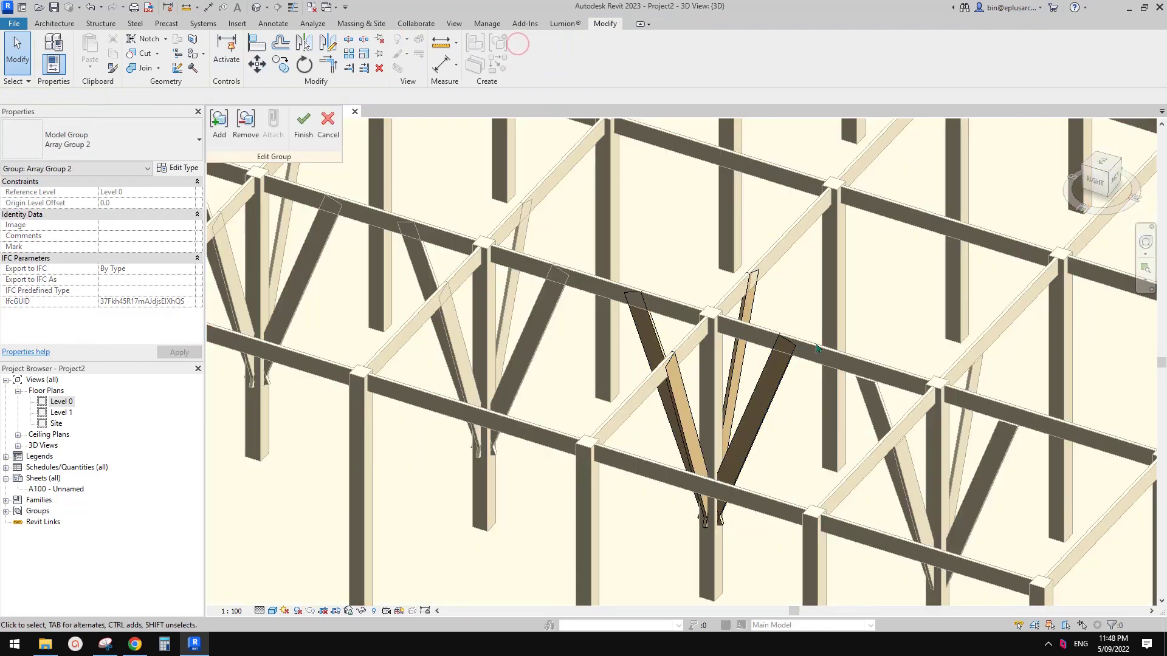
- Open the nested single-brace group inside the brace set for editing
scroll(723, 363, "up", 2)
scroll(723, 364, "up", 2)
middle_click_drag(787, 367, 484, 130)
left_click(738, 375)
scroll(726, 367, "down", 3)
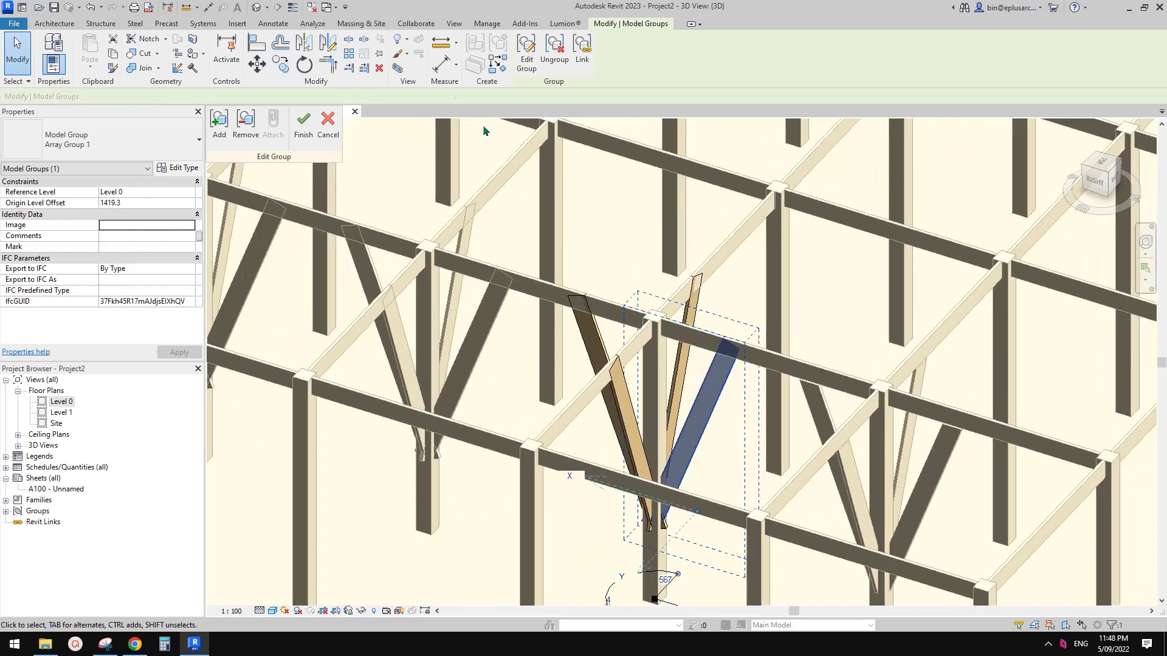
left_click(525, 54)
left_click(611, 329)
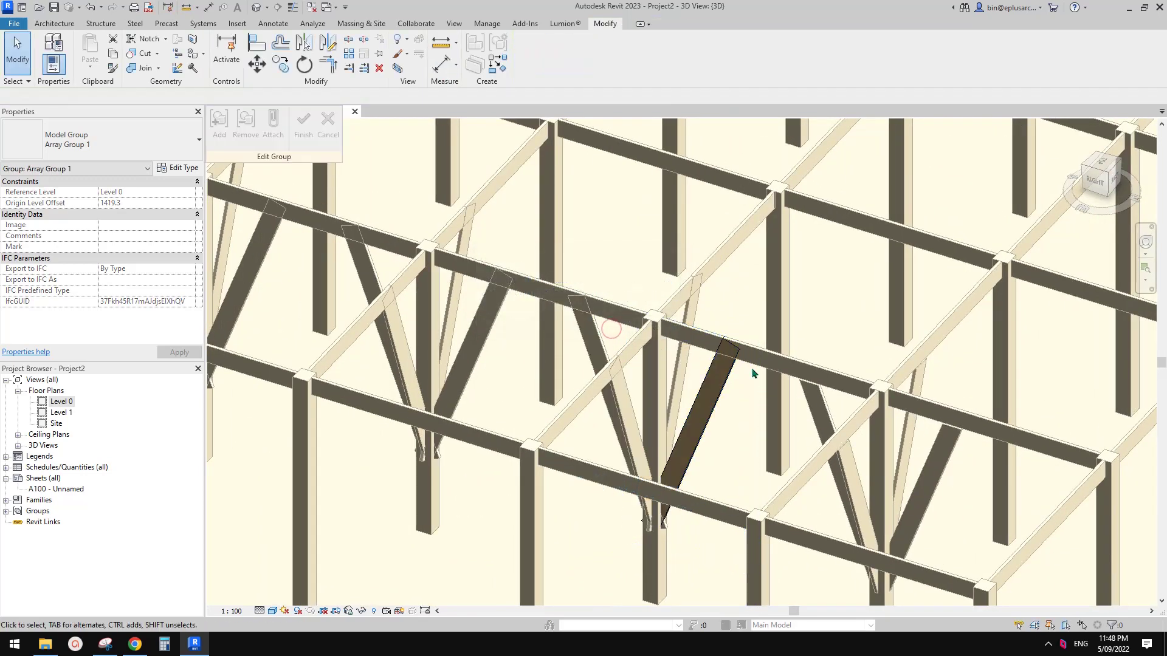
- Start a by-face opening on the nested group's brace and pick the beam's bottom edge as the first boundary line
scroll(727, 392, "up", 3)
left_click(720, 389)
middle_click_drag(720, 388, 716, 375, "shift")
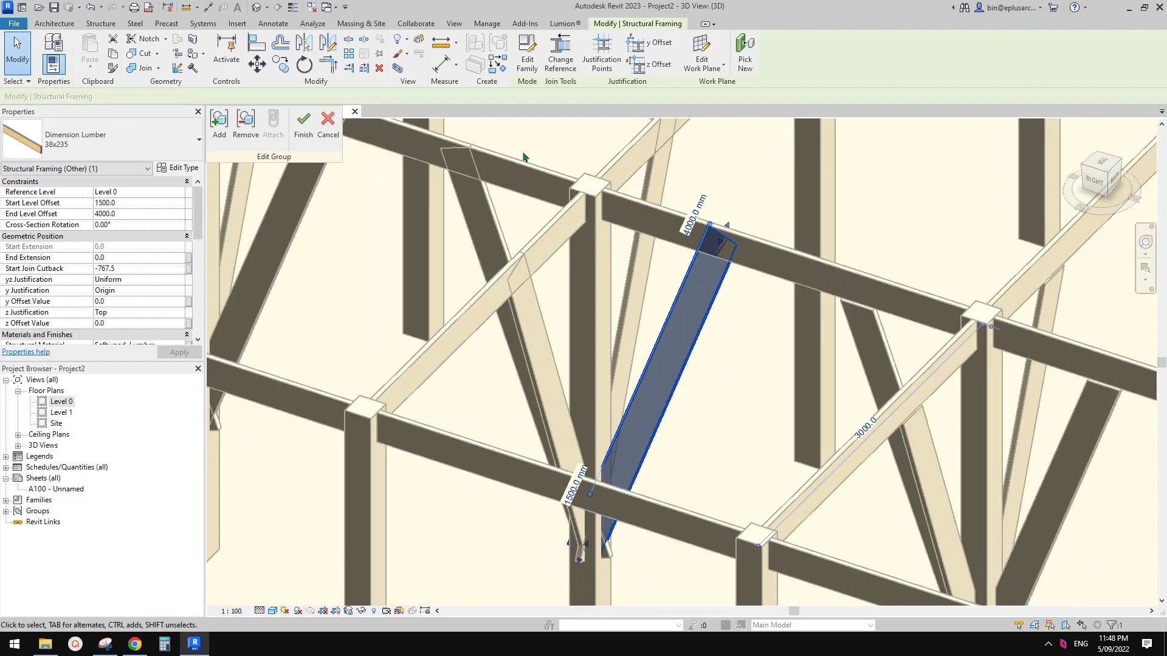
left_click(51, 24)
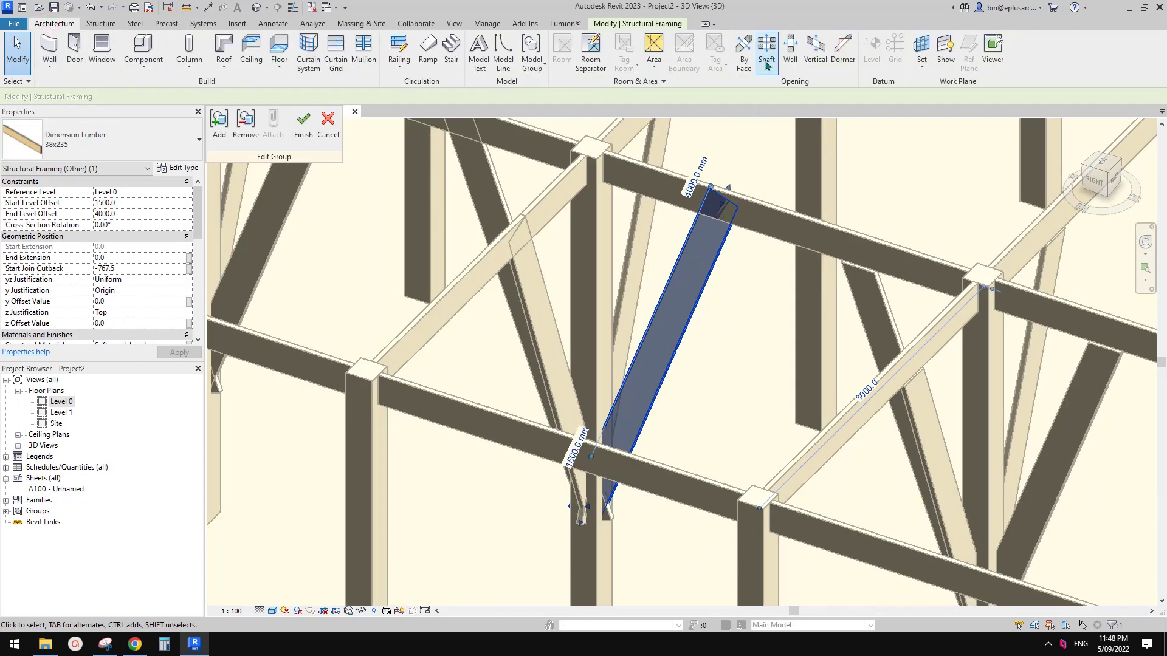
middle_click_drag(723, 200, 694, 217, "shift")
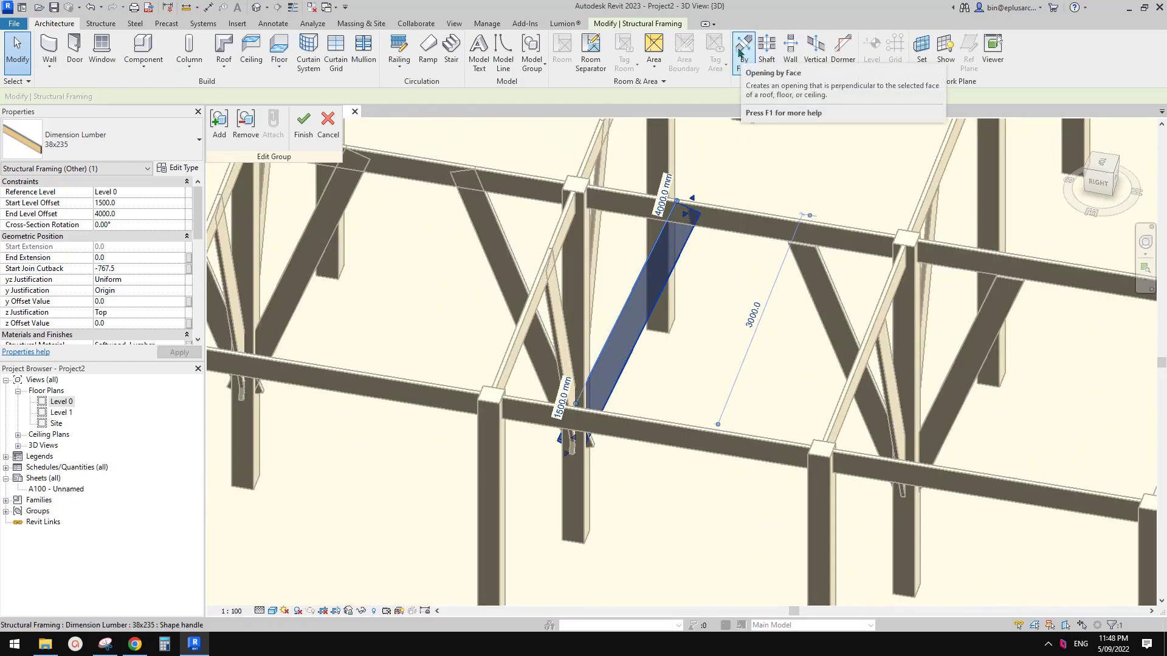
left_click(741, 52)
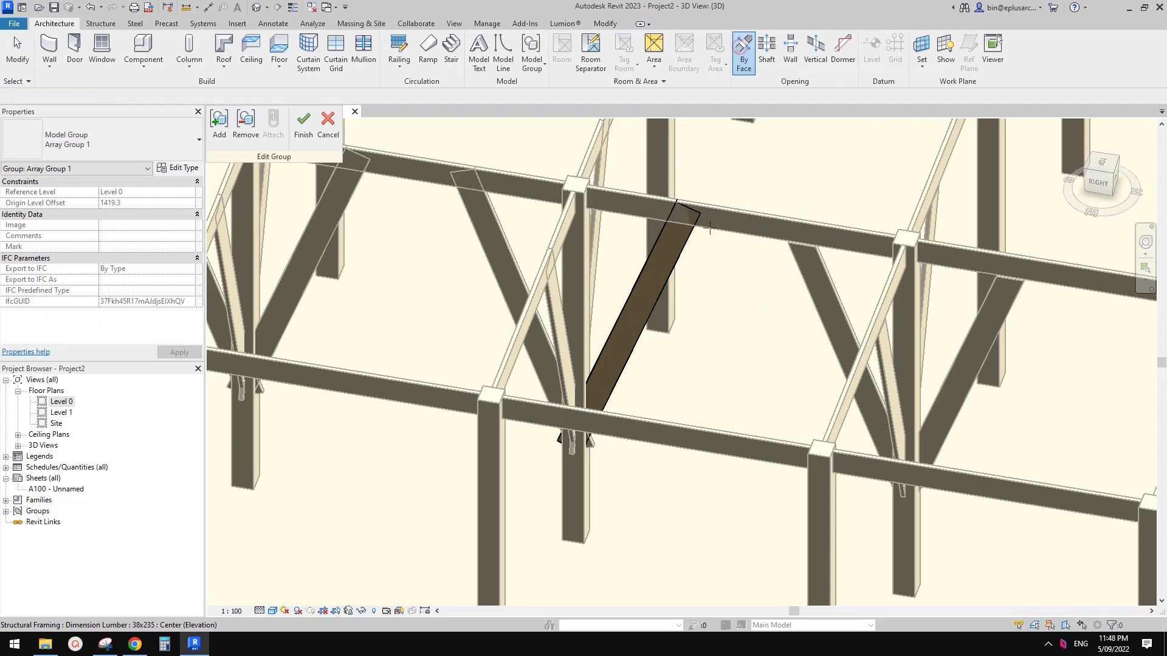
middle_click_drag(770, 247, 671, 272, "shift")
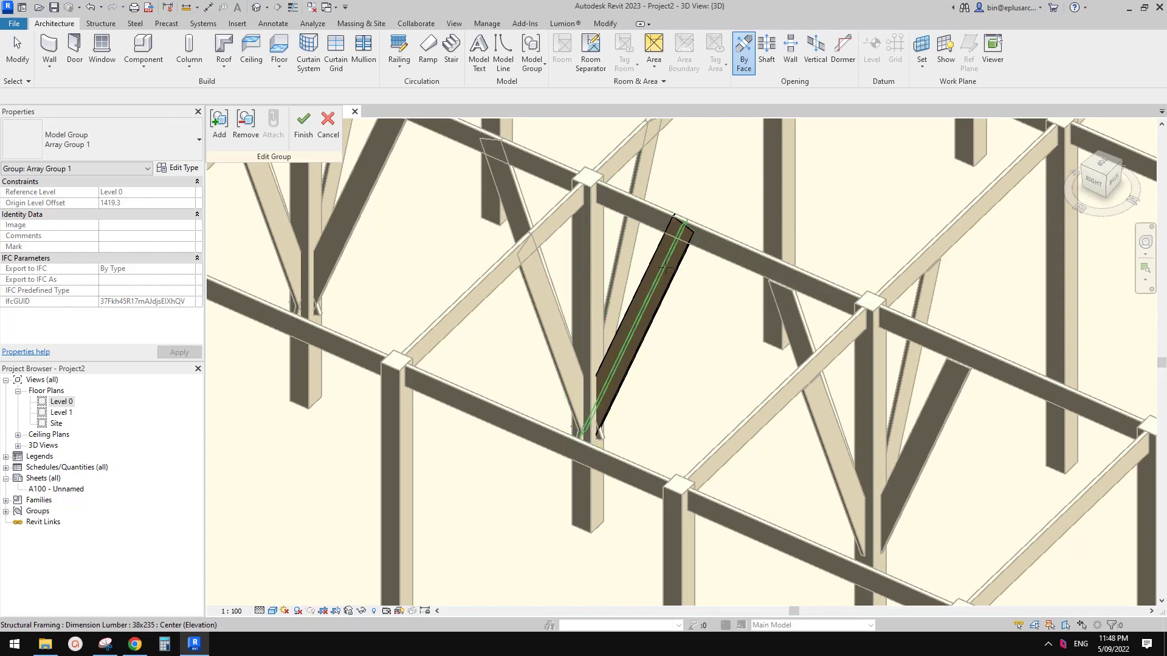
left_click(681, 267)
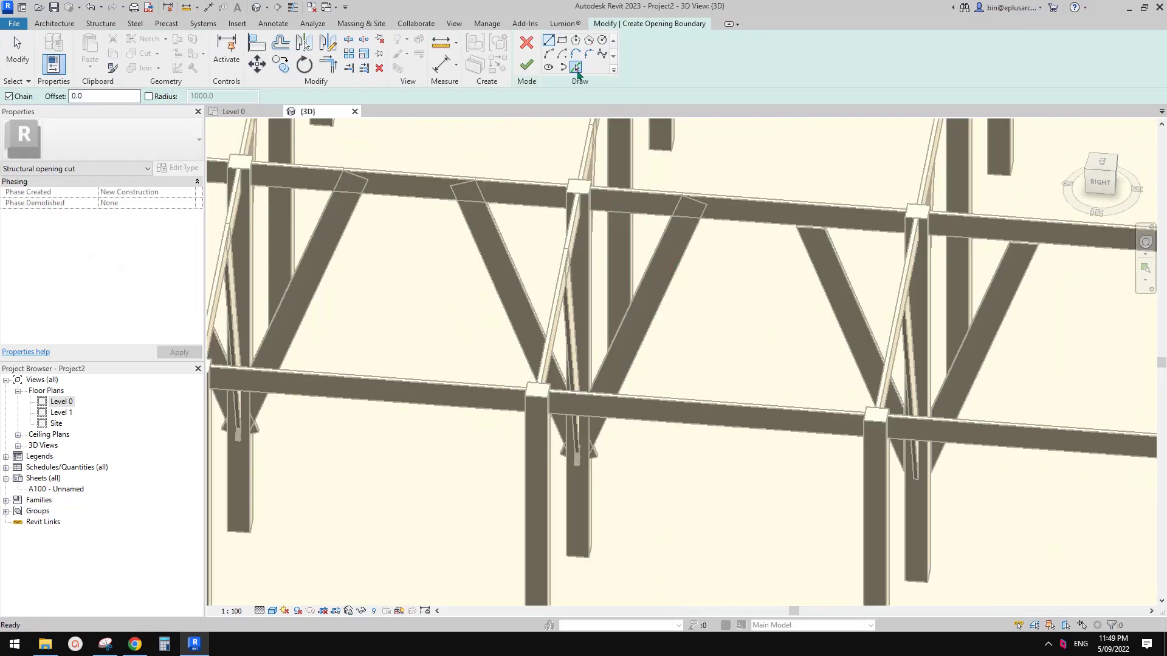
left_click(576, 68)
left_click(731, 224)
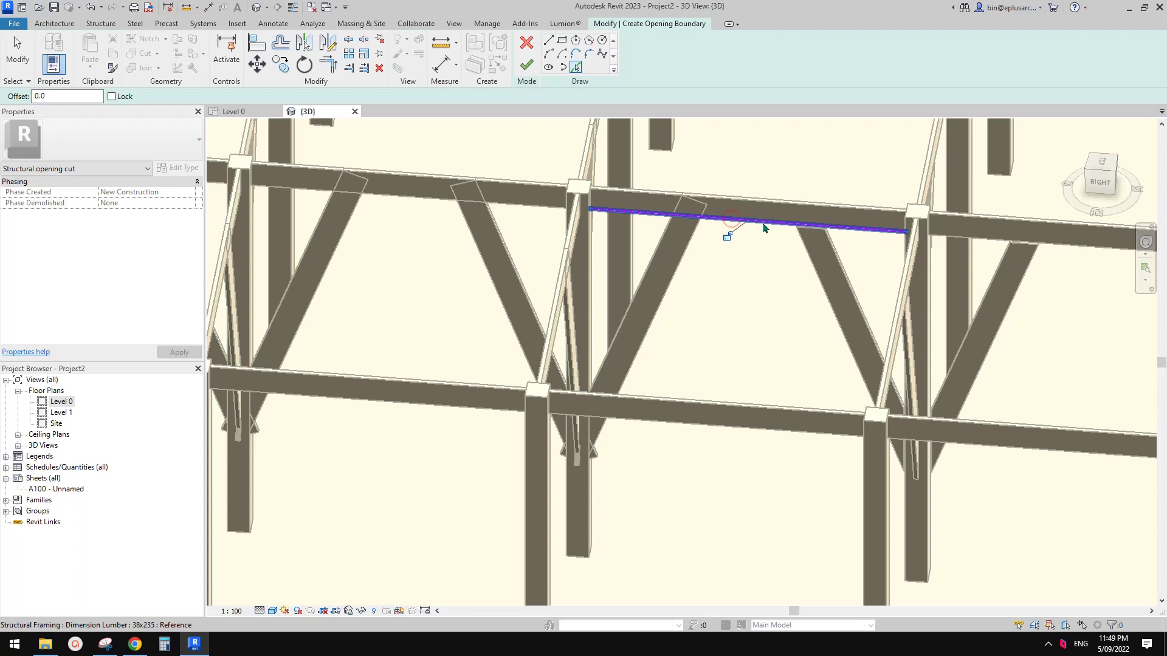
middle_click_drag(707, 202, 703, 205)
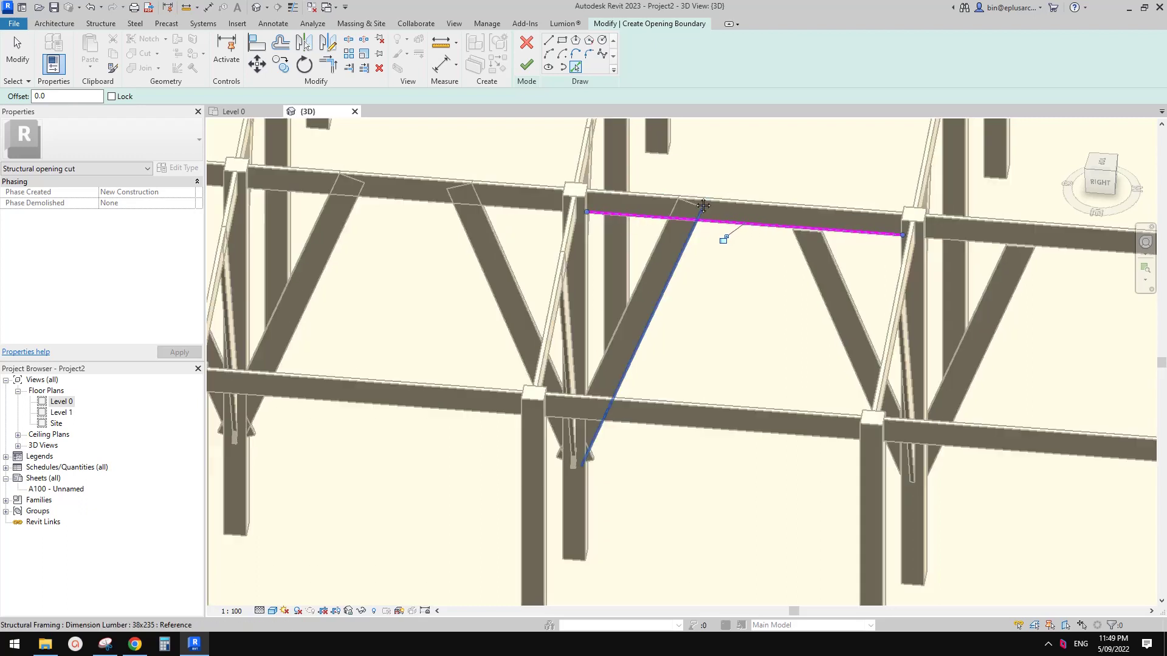
- Close the opening boundary with three lines above the beam and finish the sketch to trim the brace's upper end
left_click(586, 212)
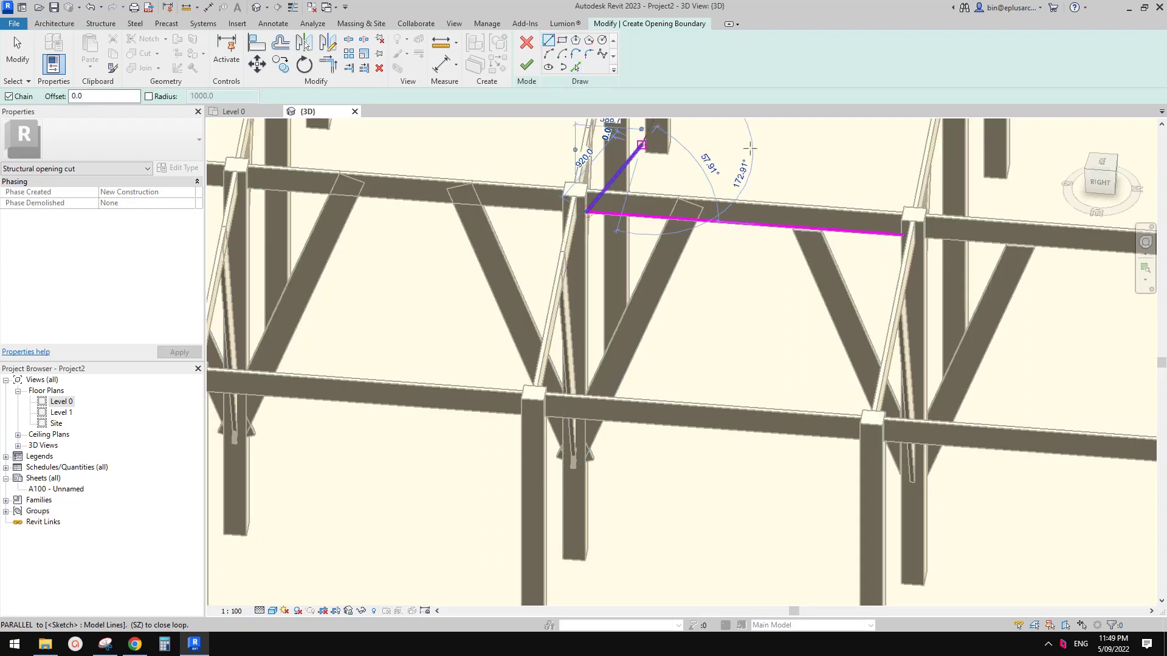
left_click(642, 145)
left_click(814, 152)
left_click(904, 234)
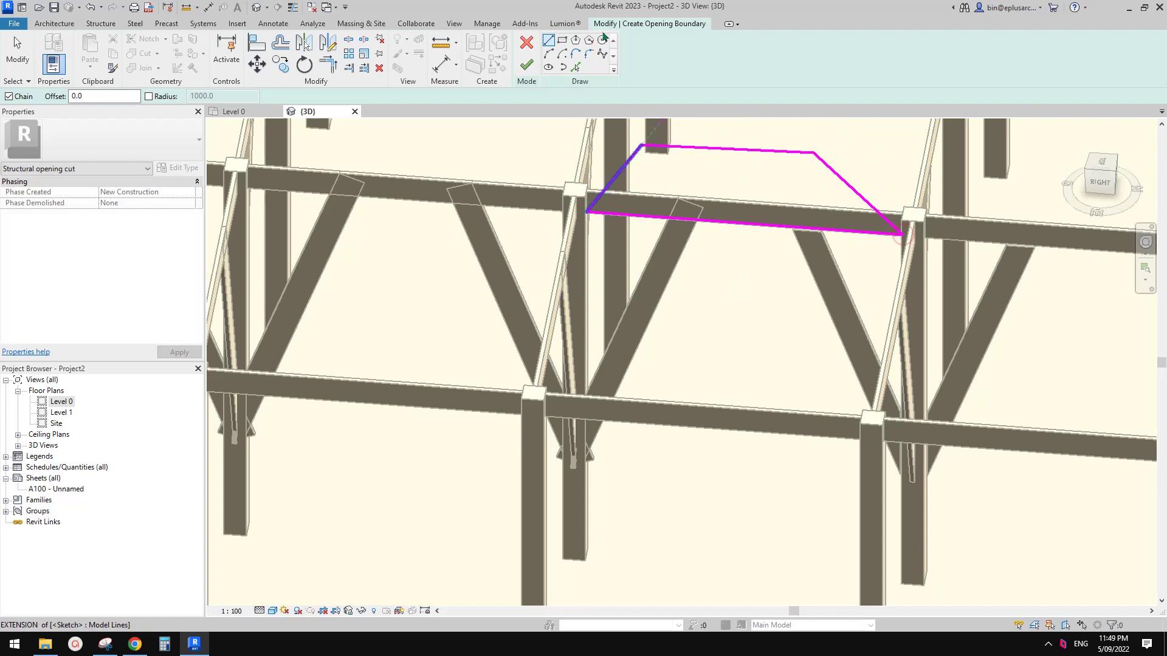
left_click(526, 64)
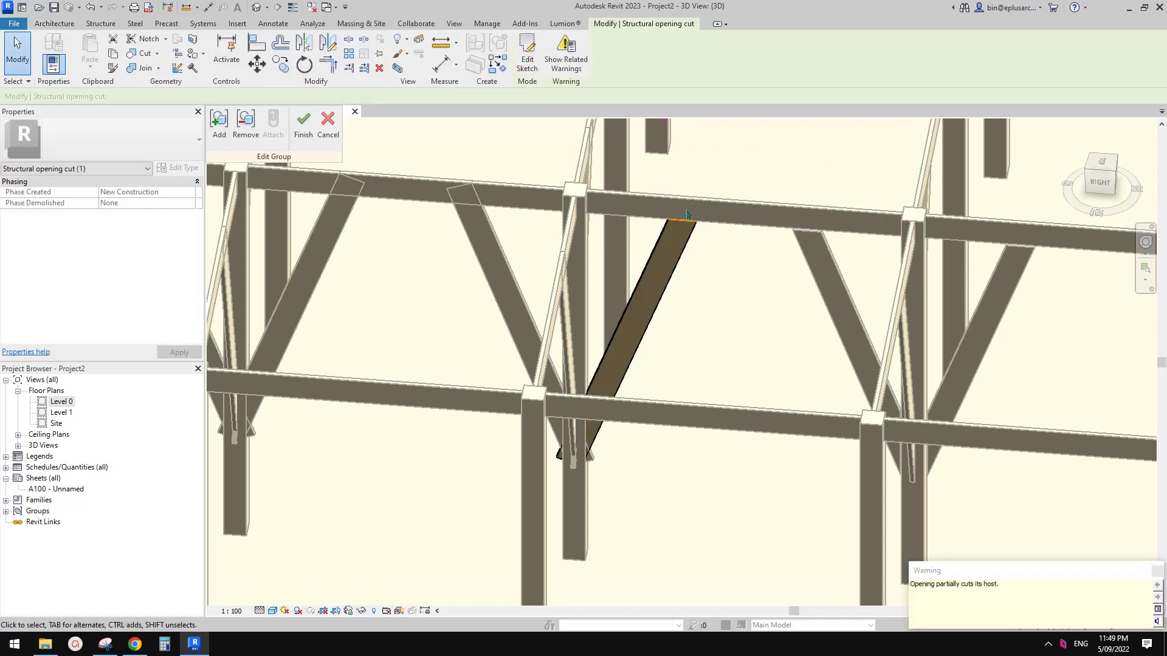
- Start another by-face opening on the same brace and pick the column's adjacent vertical edge as a boundary line
scroll(691, 240, "down", 1)
middle_click_drag(690, 256, 635, 331, "shift")
scroll(635, 340, "up", 1)
middle_click_drag(628, 405, 662, 338)
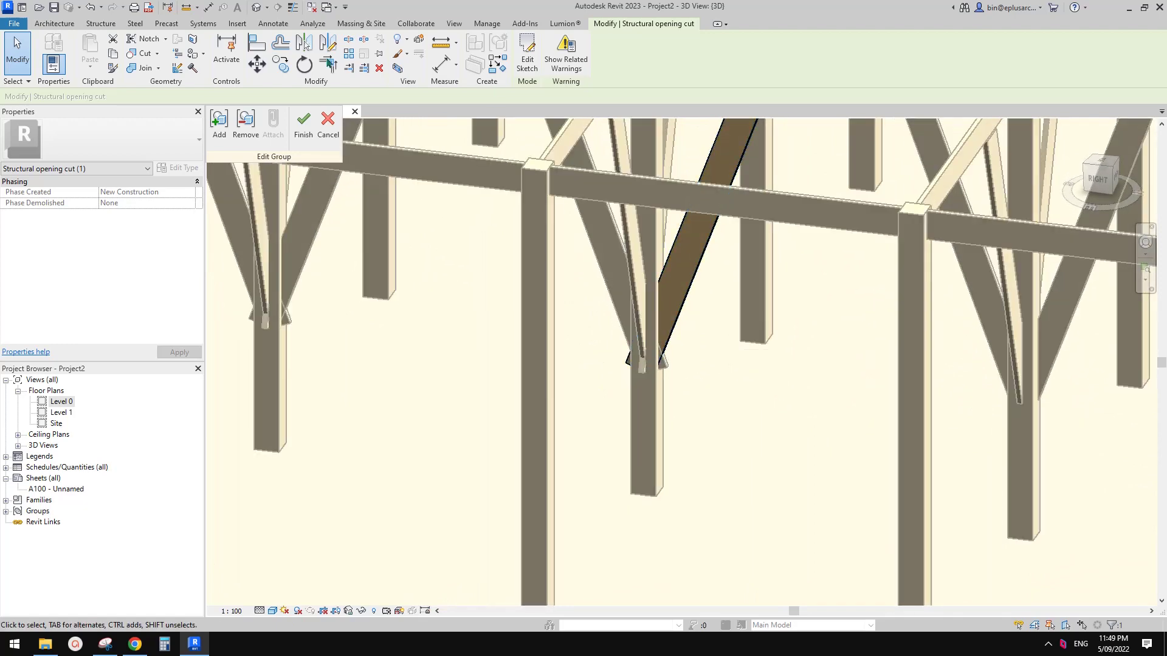
left_click(54, 24)
left_click(747, 50)
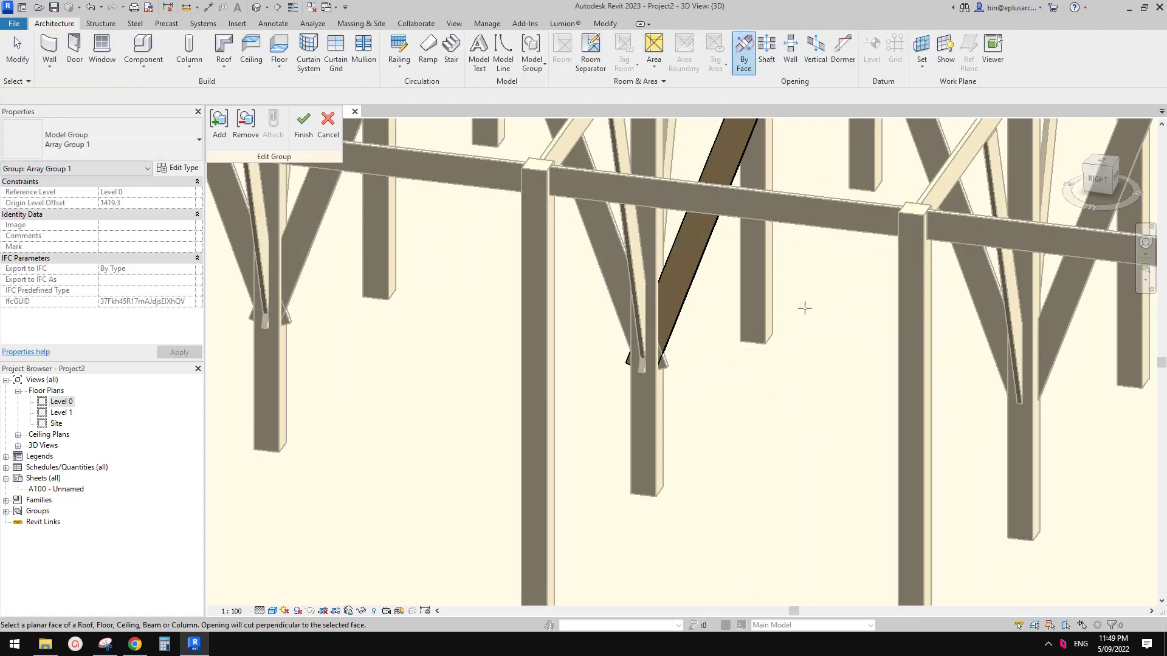
left_click(688, 299)
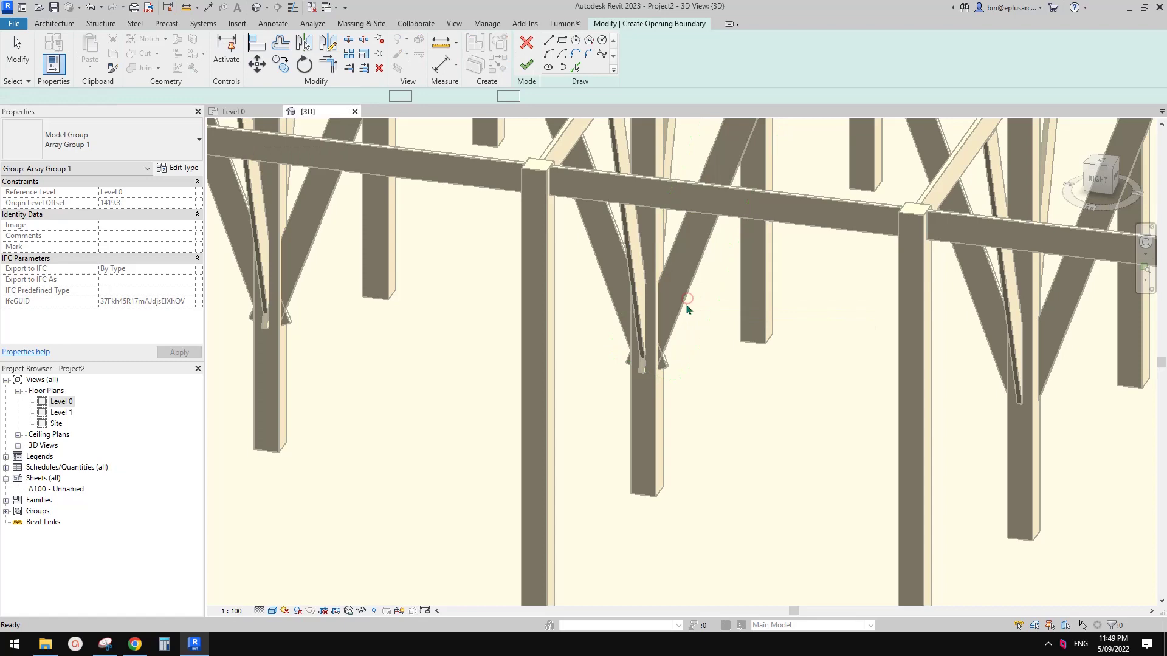
left_click(659, 406)
scroll(626, 209, "down", 2)
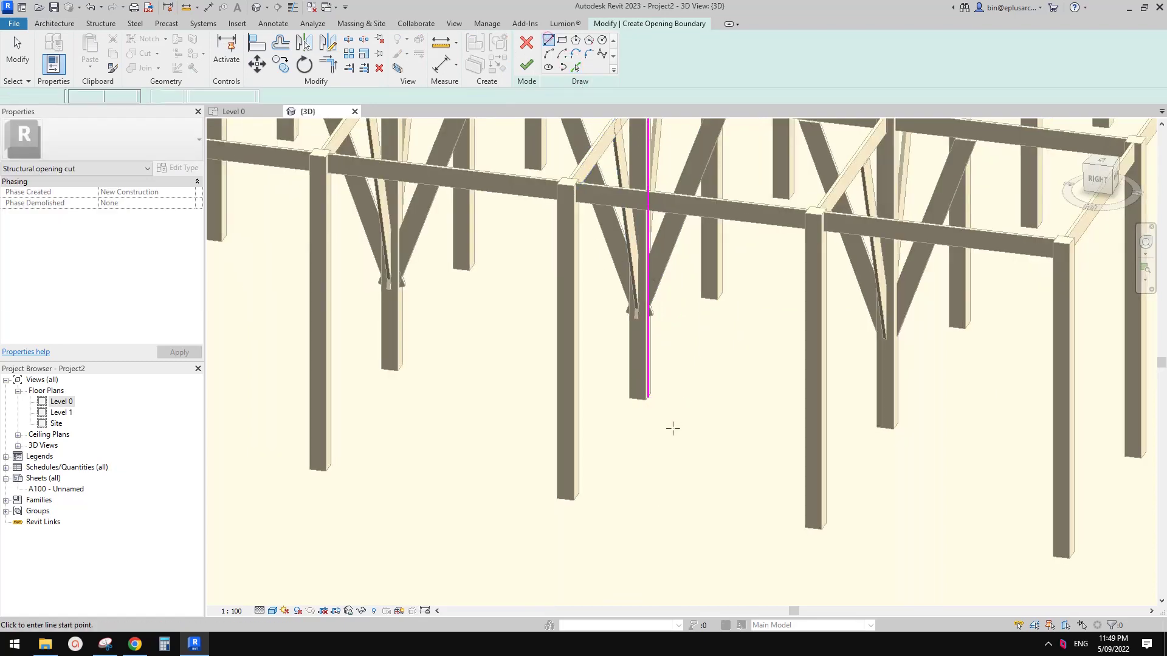
- Close the boundary with three lines on the column side and finish the sketch to trim the brace's lower end
left_click(648, 397)
left_click(587, 350)
middle_click_drag(647, 263, 645, 359)
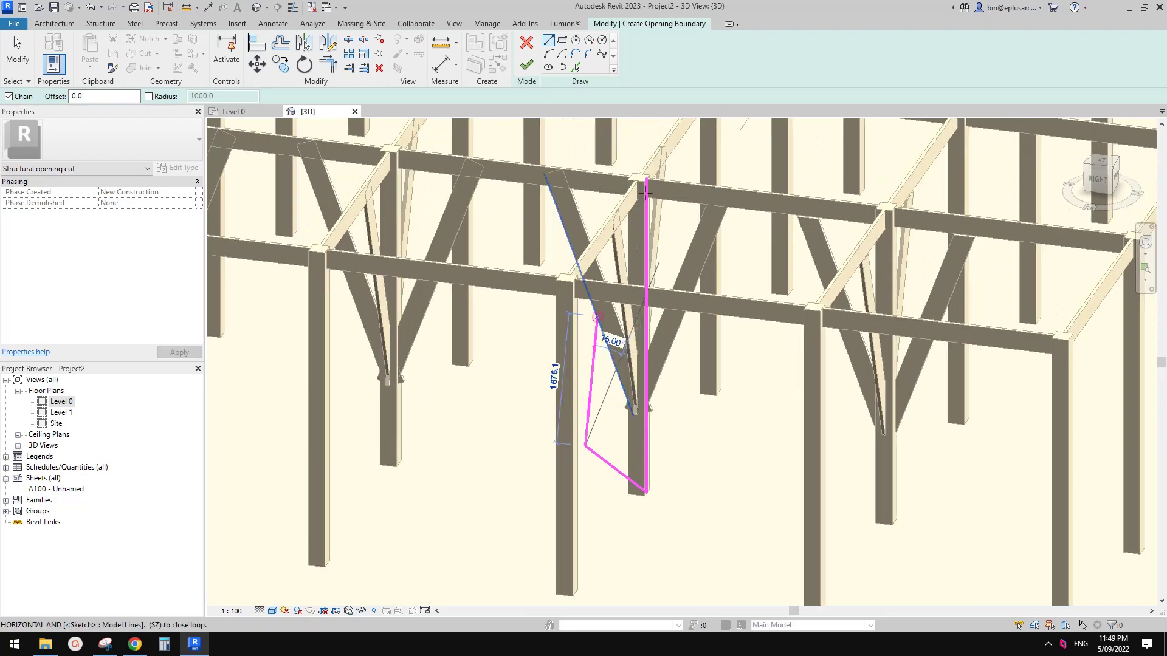
left_click(597, 316)
left_click(646, 178)
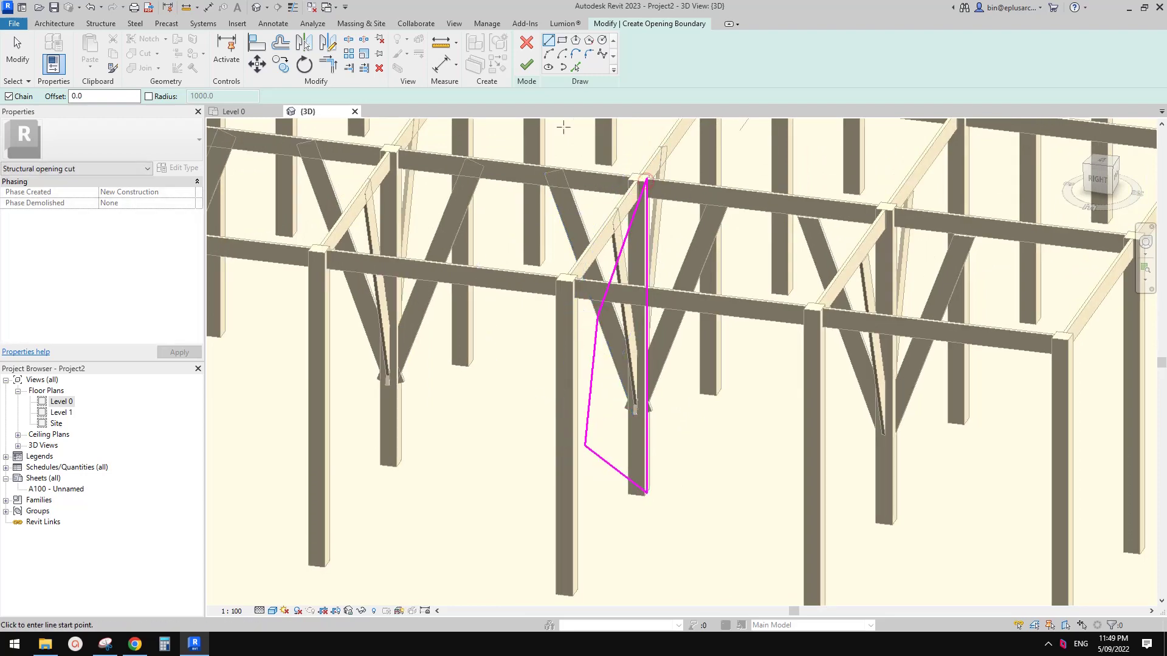
left_click(527, 65)
- Finish editing the nested brace group and accept the partial-cut warnings
scroll(669, 460, "up", 3)
left_click(662, 449)
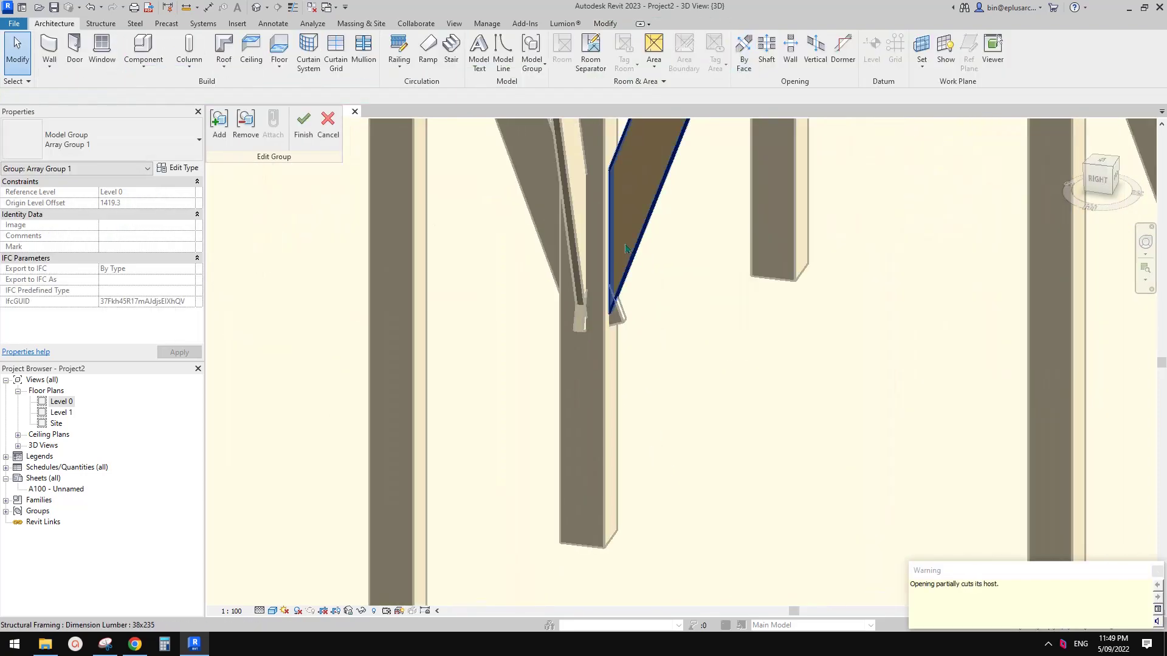
left_click(626, 248)
middle_click_drag(630, 293, 604, 416)
scroll(635, 419, "down", 2)
middle_click_drag(724, 173, 724, 210)
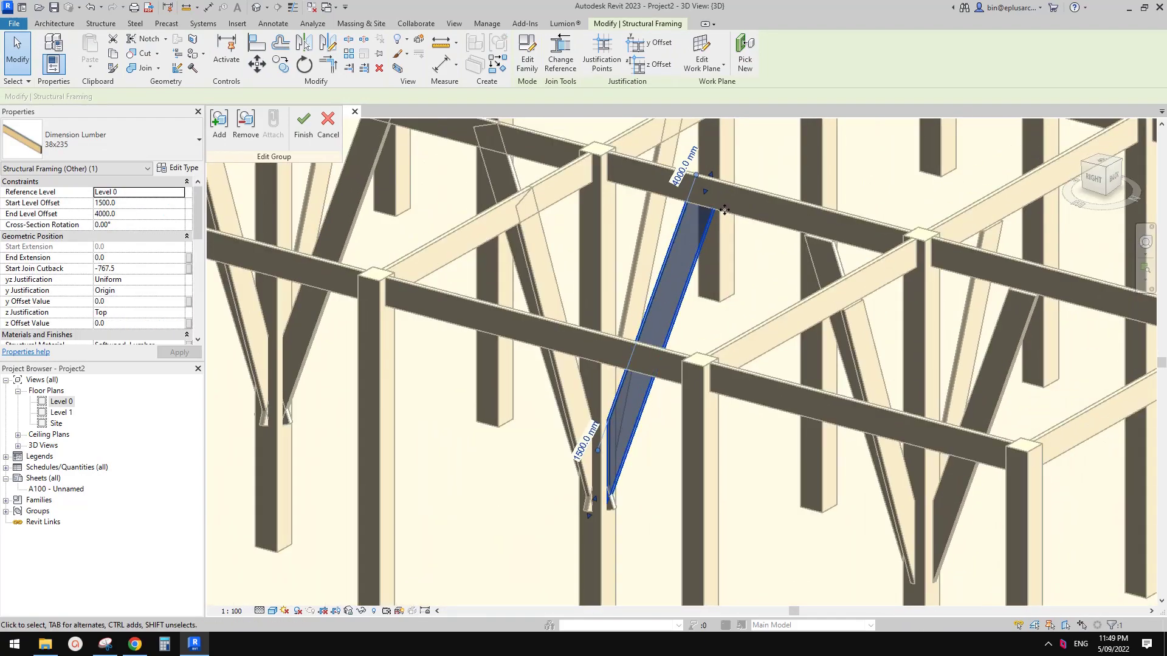
middle_click_drag(601, 472, 431, 199, "shift")
left_click(309, 134)
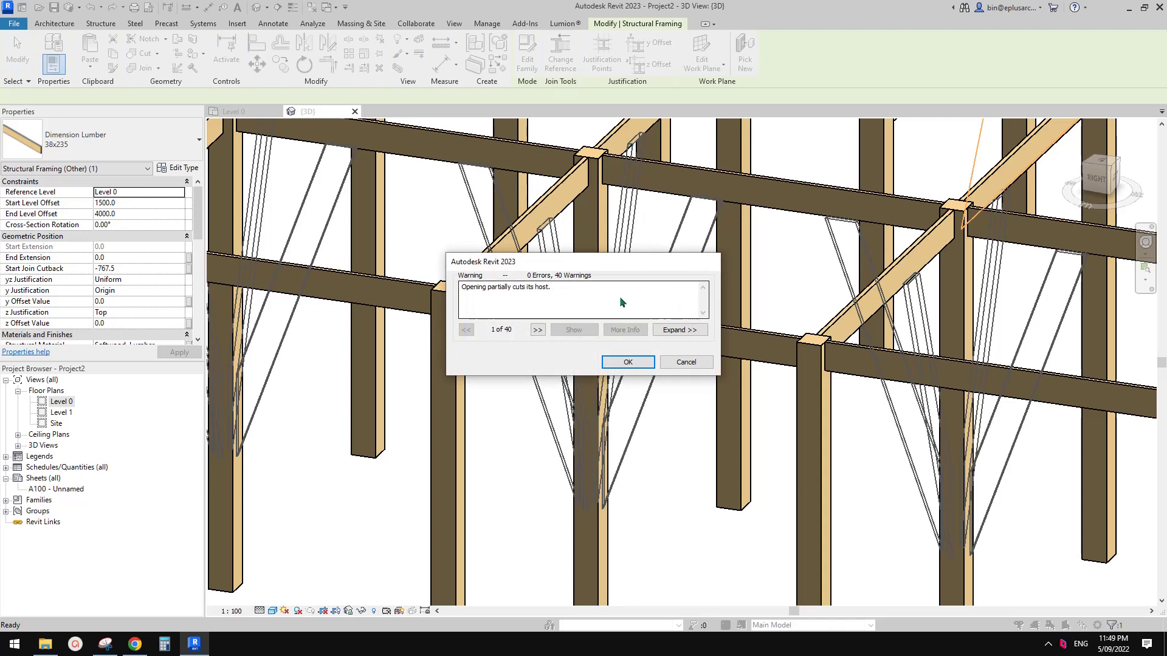
left_click(636, 367)
- Examine the five arrayed brace sets along the column row for consistent trimming at beams and columns
scroll(657, 366, "down", 3)
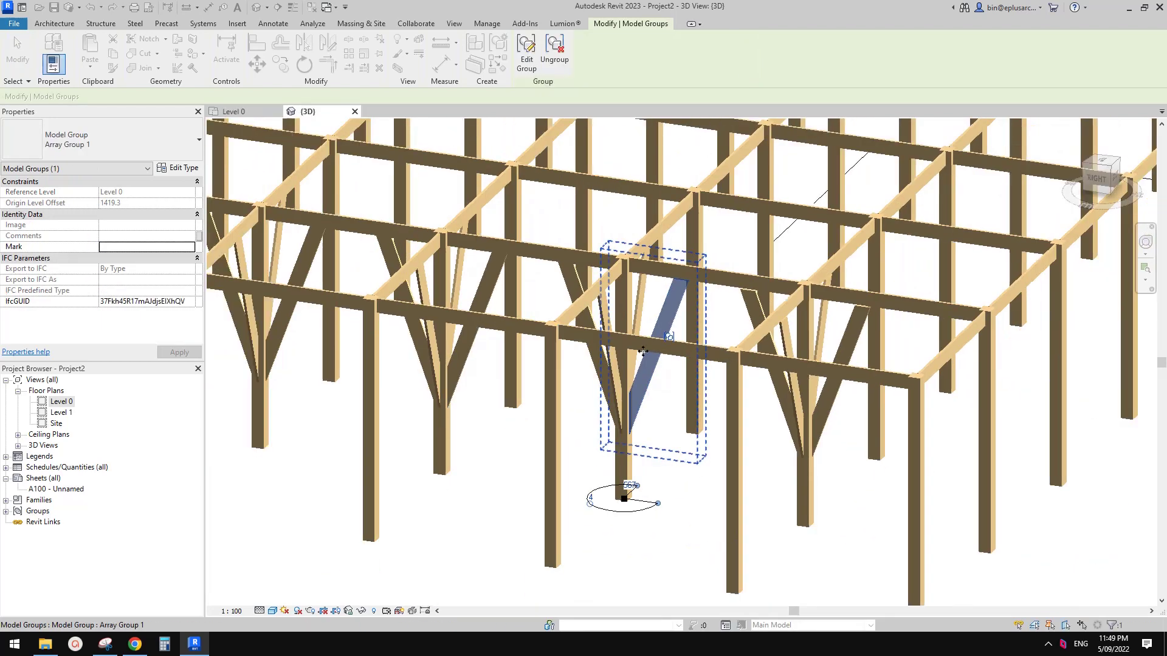
middle_click_drag(657, 366, 836, 359, "shift")
scroll(654, 294, "up", 1)
middle_click_drag(654, 294, 762, 316, "shift")
left_click(593, 296)
scroll(592, 296, "down", 1)
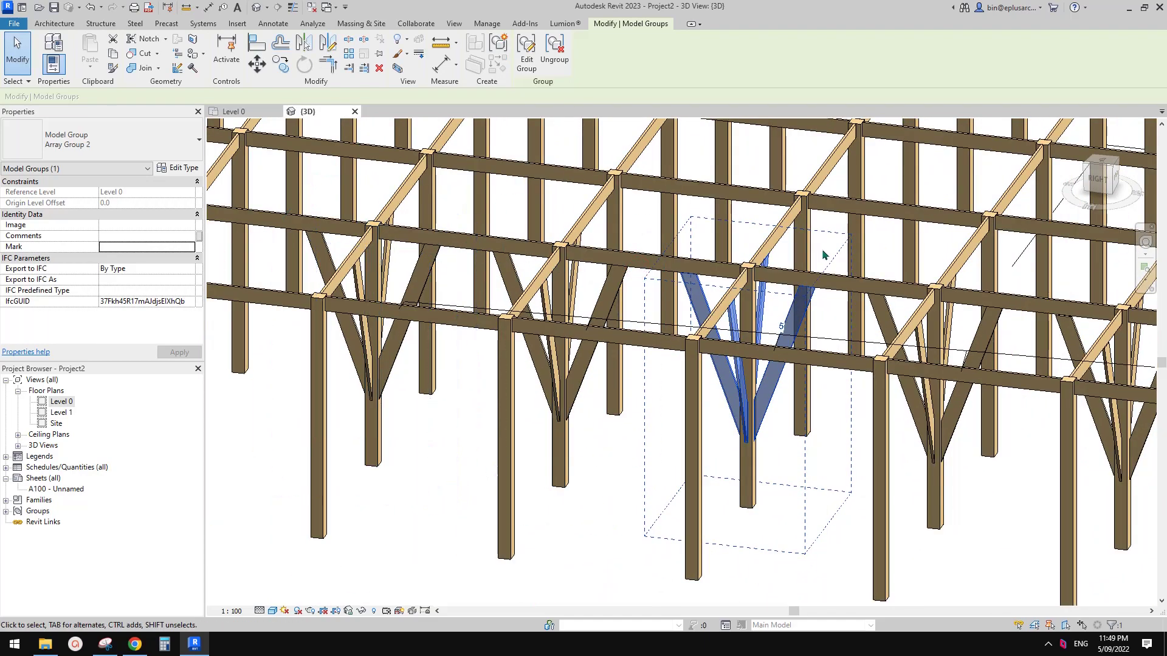
left_click(820, 372)
scroll(819, 360, "down", 2)
middle_click_drag(896, 364, 819, 437)
scroll(774, 405, "up", 1)
scroll(513, 370, "up", 3)
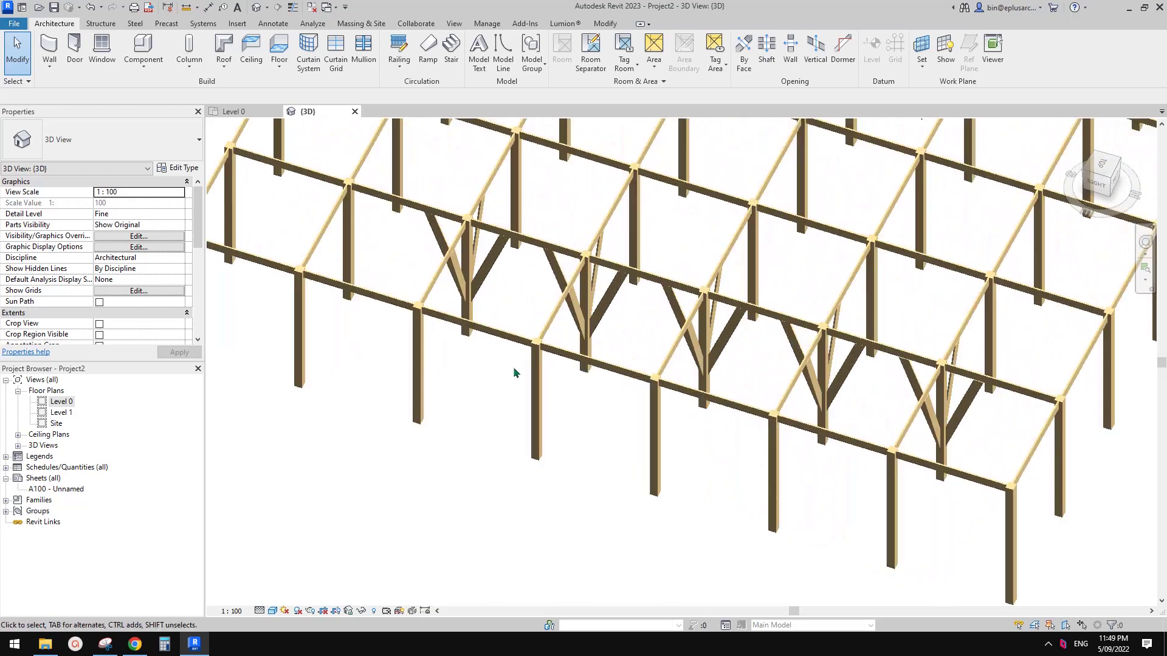
scroll(445, 270, "up", 1)
scroll(857, 376, "down", 4)
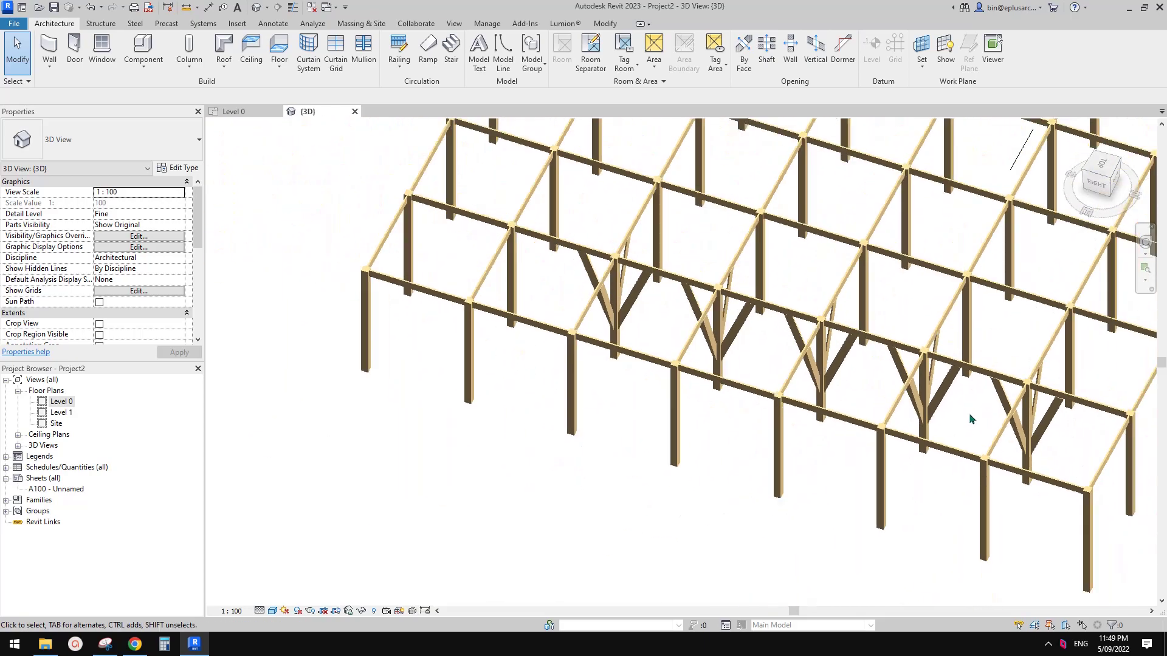
- Move the last two brace sets in the row 3000 along the grid toward the end column, and remove the failed notching
mouse_move(1084, 451)
middle_mouse_down()
mouse_move(768, 405)
mouse_move(739, 364)
mouse_move(732, 390)
middle_mouse_up()
left_click(752, 383)
scroll(750, 385, "down", 1)
left_click(771, 402)
left_click(750, 384)
left_click(726, 373, "ctrl")
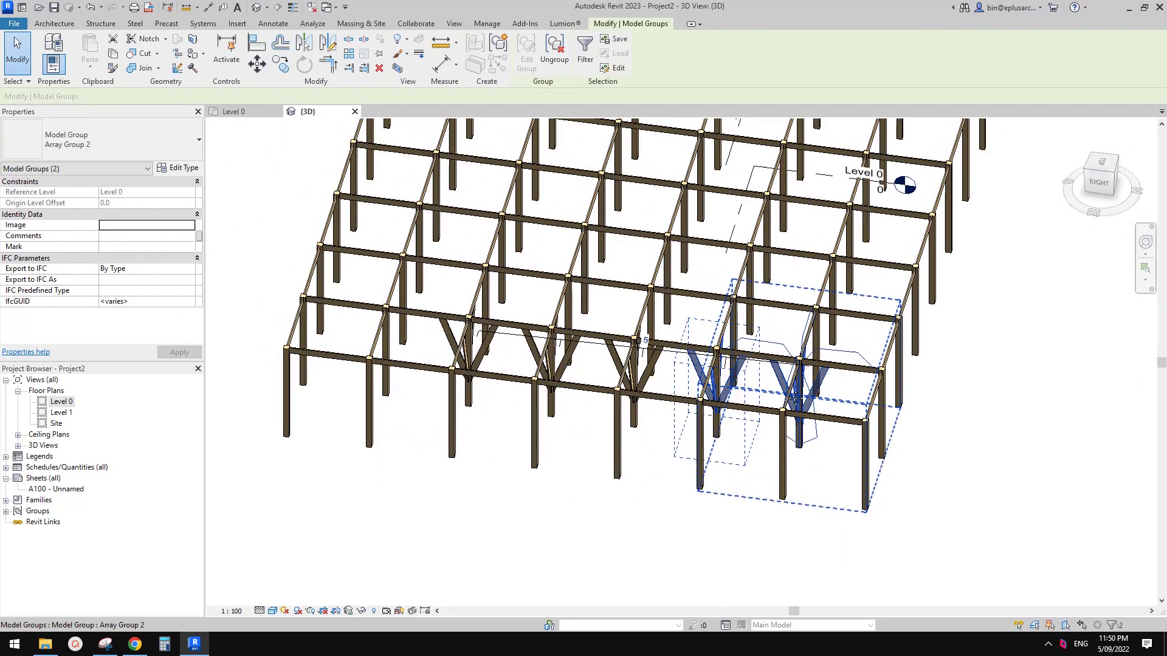
key("m")
key("v")
left_click(817, 466)
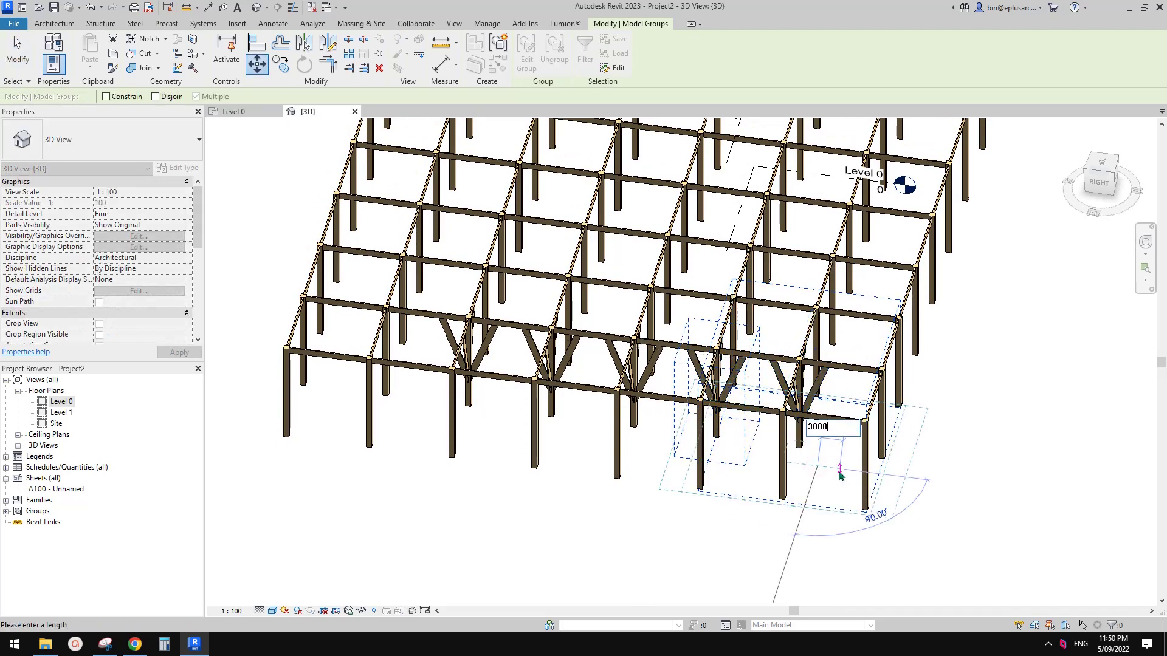
key("Return")
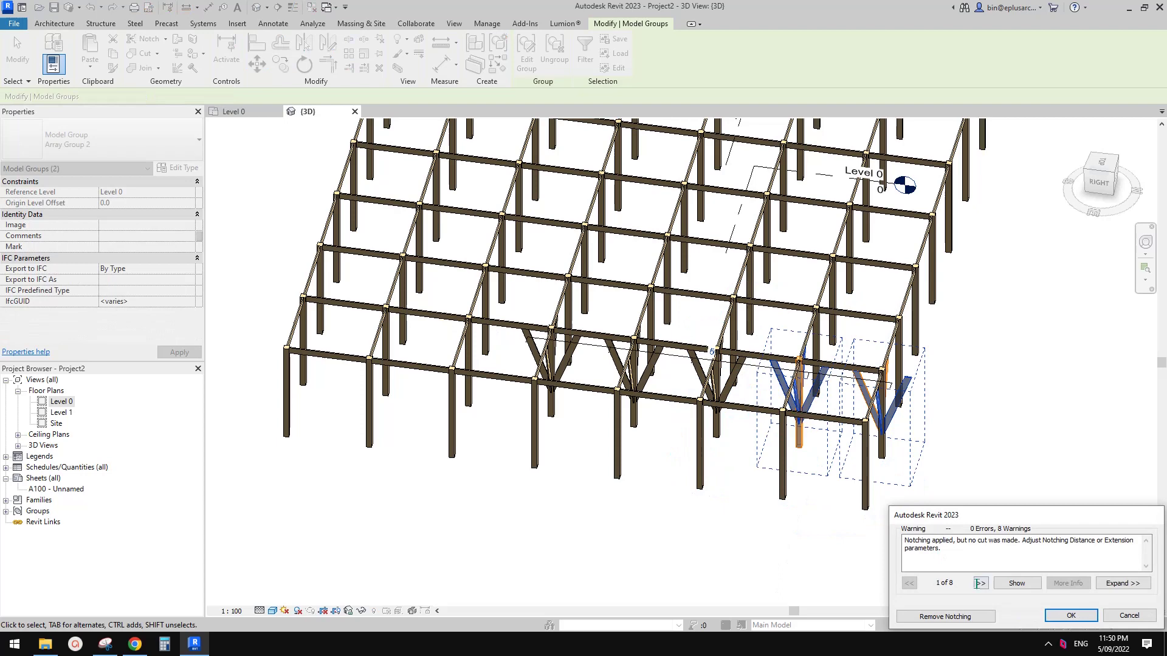
left_click(945, 617)
key("Escape")
- Set the member count of the linear brace array along the row to 8
scroll(711, 383, "up", 4)
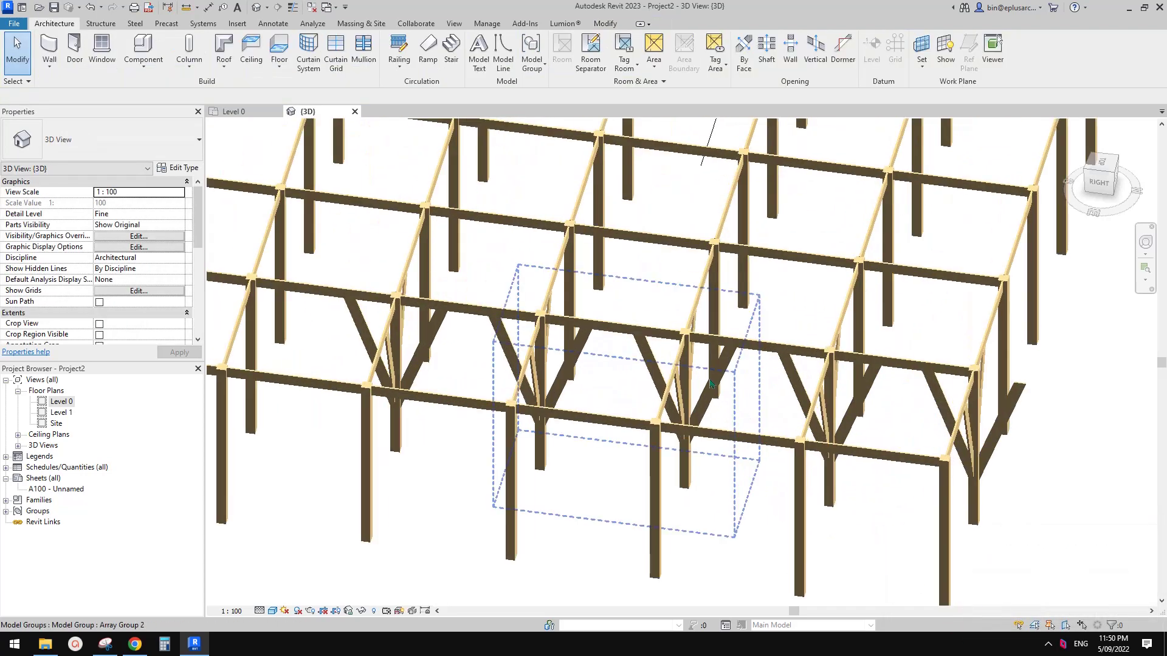
left_click(710, 383)
scroll(710, 382, "down", 2)
middle_click_drag(710, 383, 898, 364)
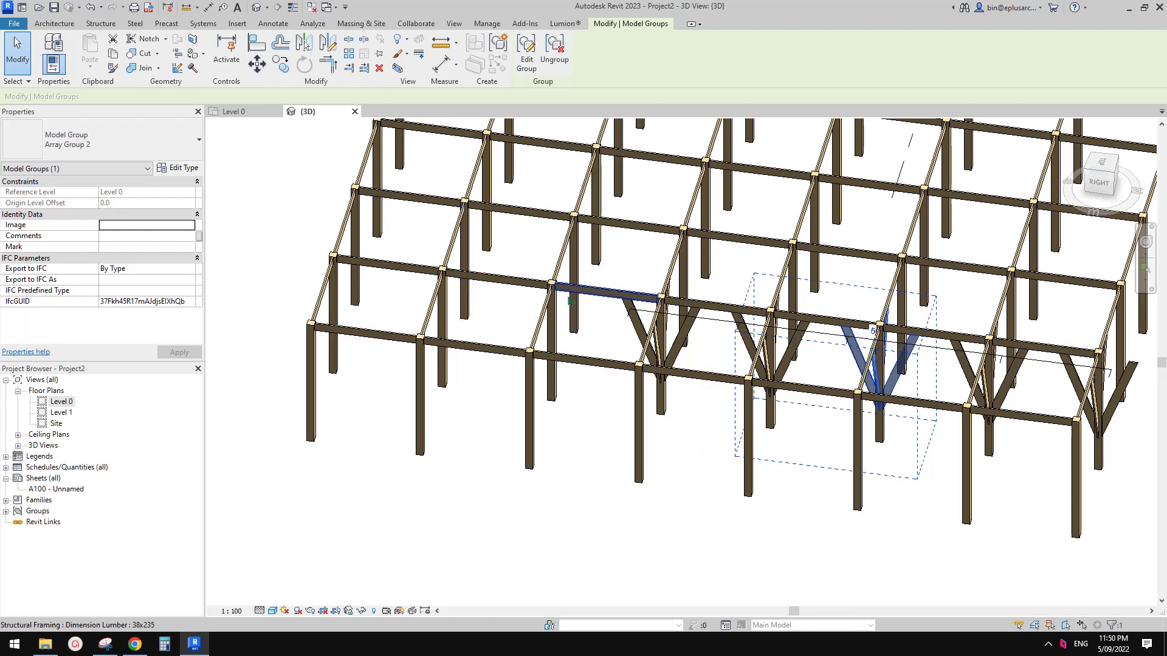
left_click(874, 329)
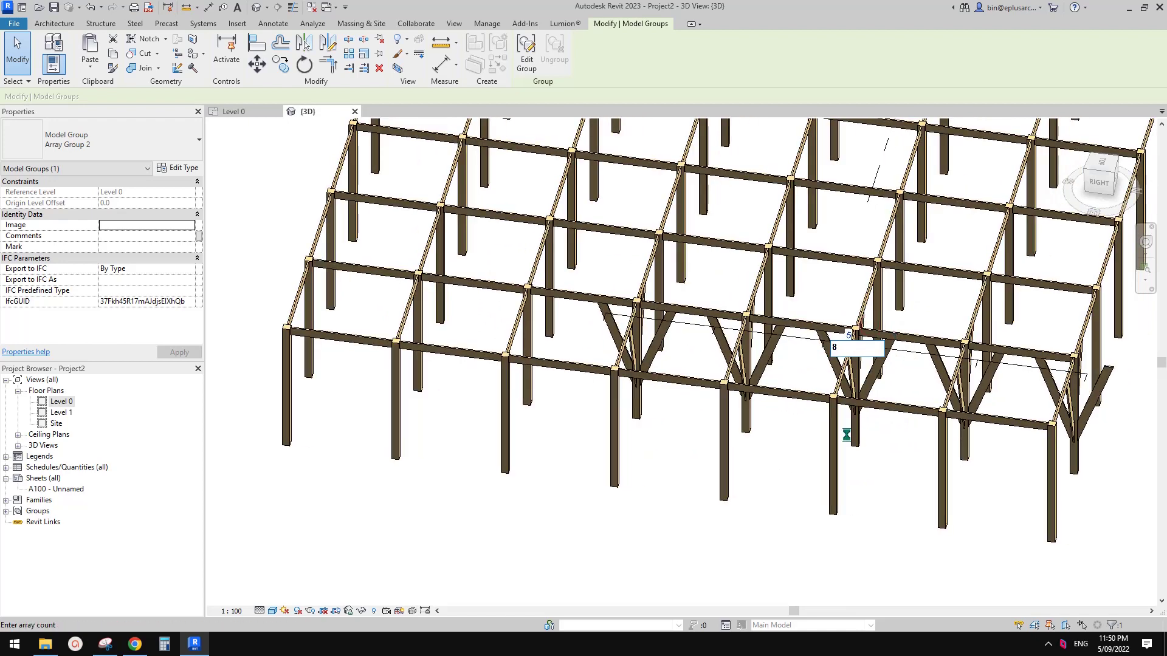
- Select all brace sets in the row and array them as one linear group, spaced 3000 toward the next column row
scroll(863, 413, "down", 3)
middle_click_drag(888, 446, 738, 511, "shift")
left_click(741, 511)
left_click(887, 495)
middle_click_drag(901, 491, 799, 508, "shift")
scroll(887, 522, "down", 2)
key("s")
key("a")
scroll(847, 508, "up", 1)
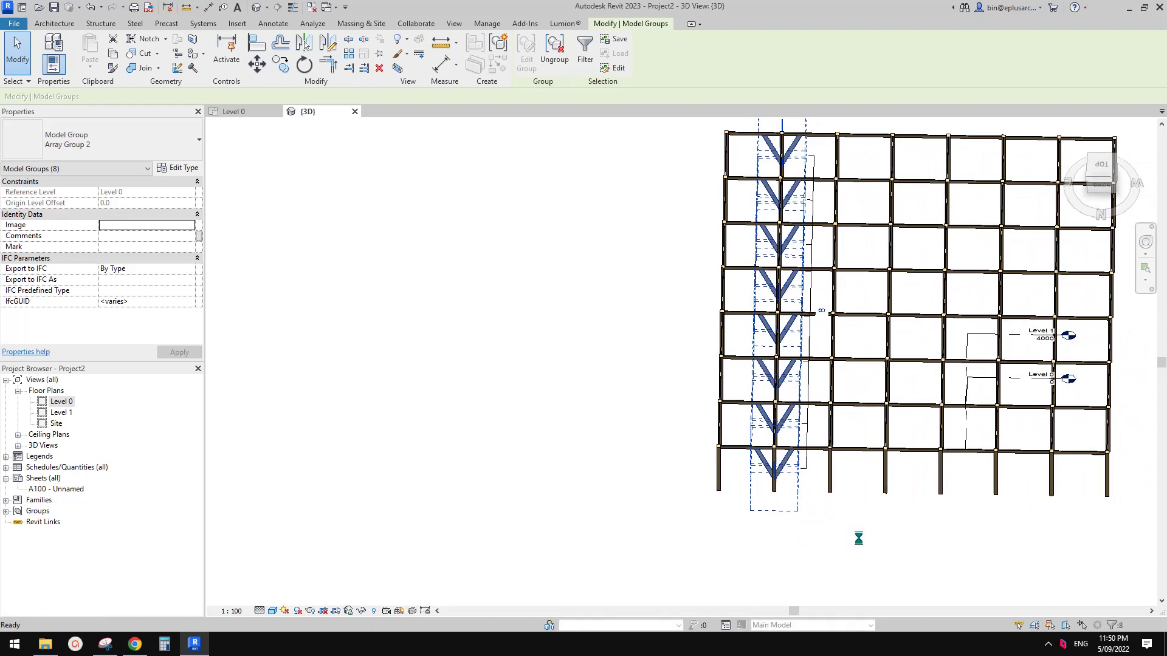
type("30")
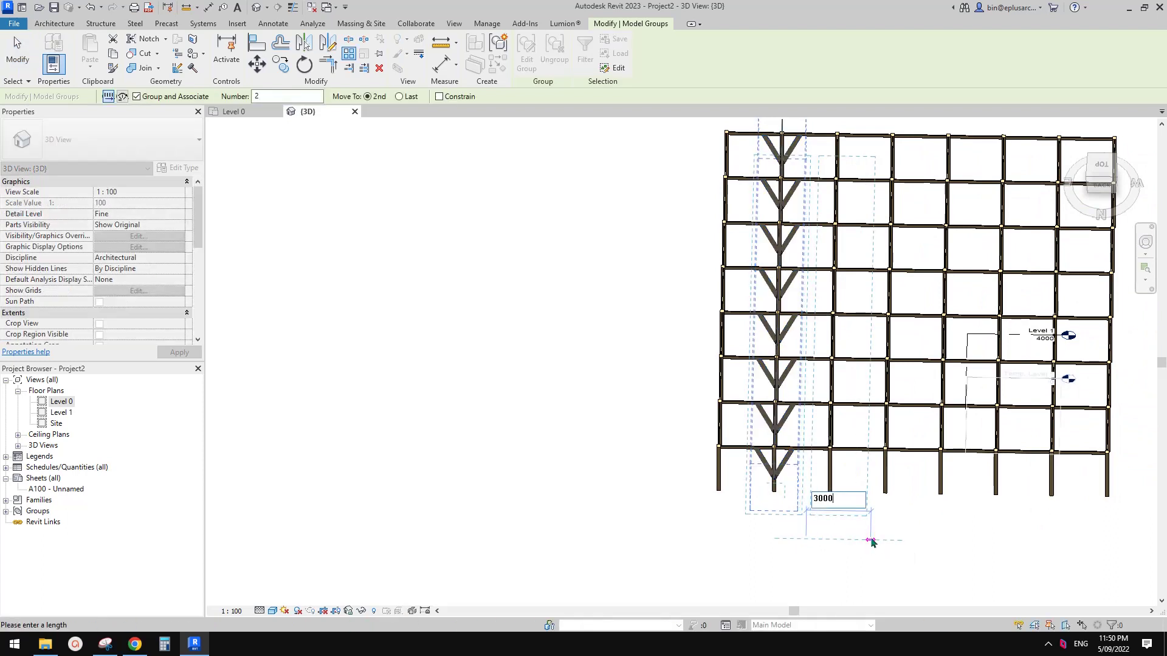
type("00")
key("Return")
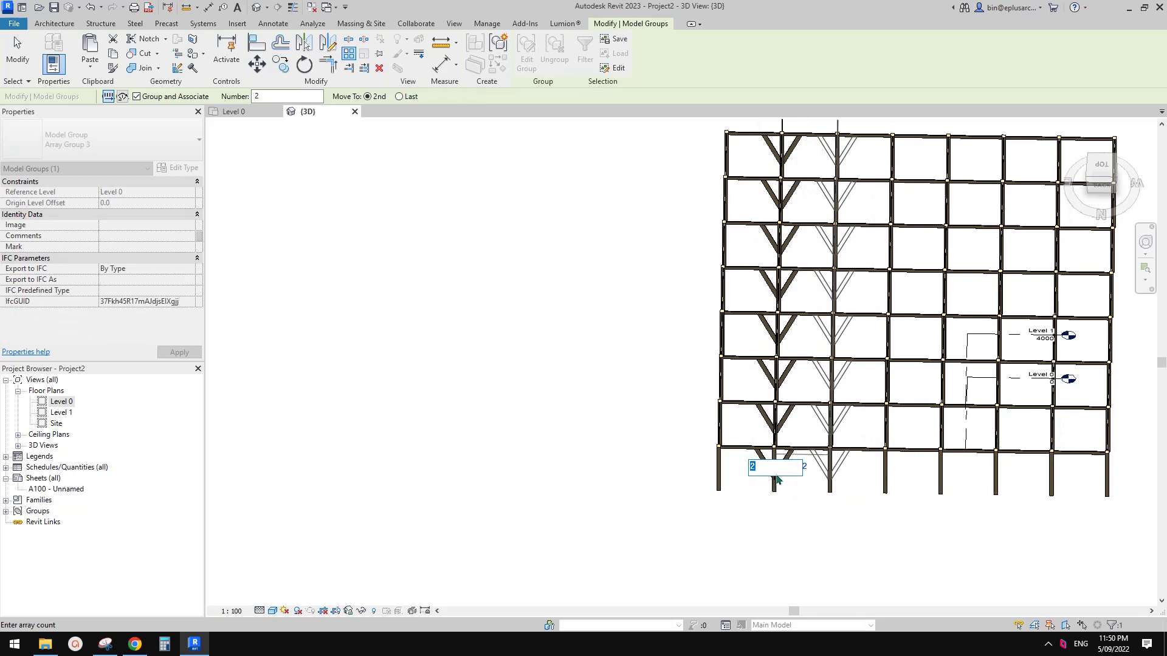
- Set the new array's member count to 8 and accept the partial-cut warnings
left_click(513, 389)
key("Return")
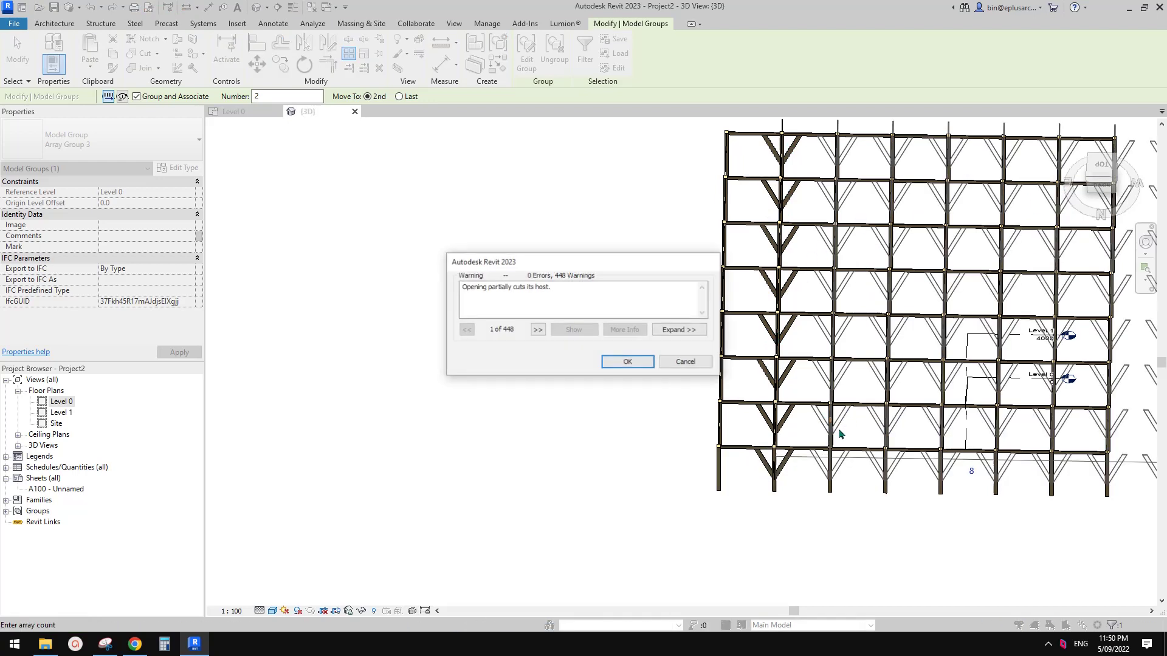
left_click(628, 362)
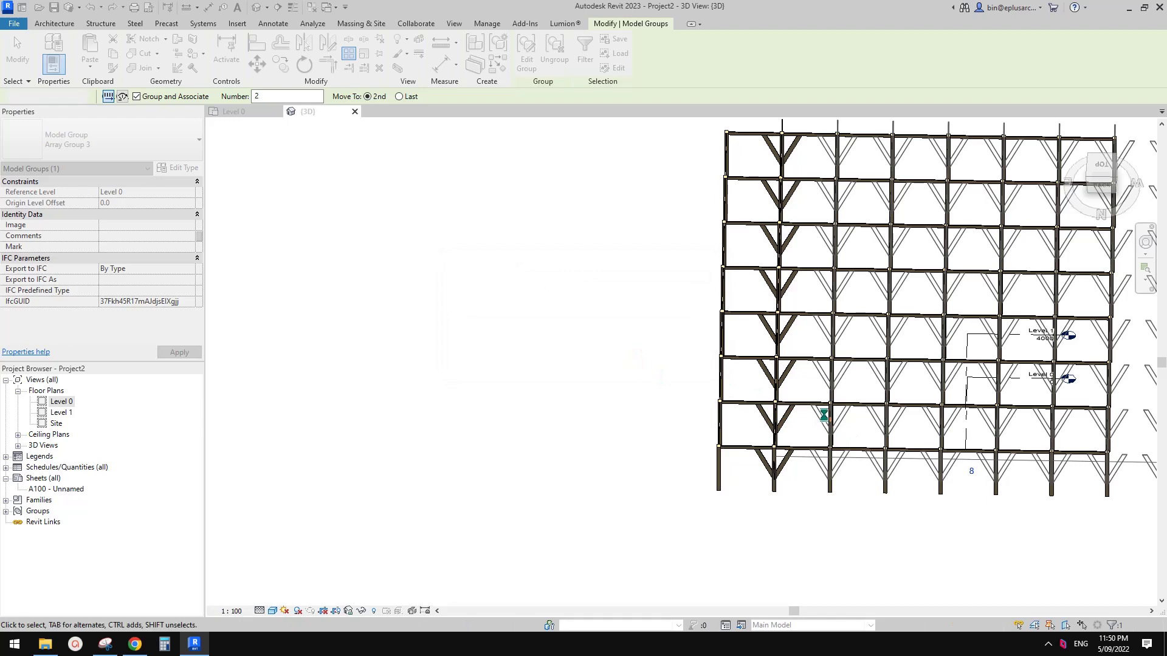
- Select all instances of the brace array group and move them 3000 along the grid onto the outer column row
middle_click_drag(822, 409, 774, 489, "shift")
key("Escape")
left_click(816, 479)
key("s")
key("a")
key("m")
key("v")
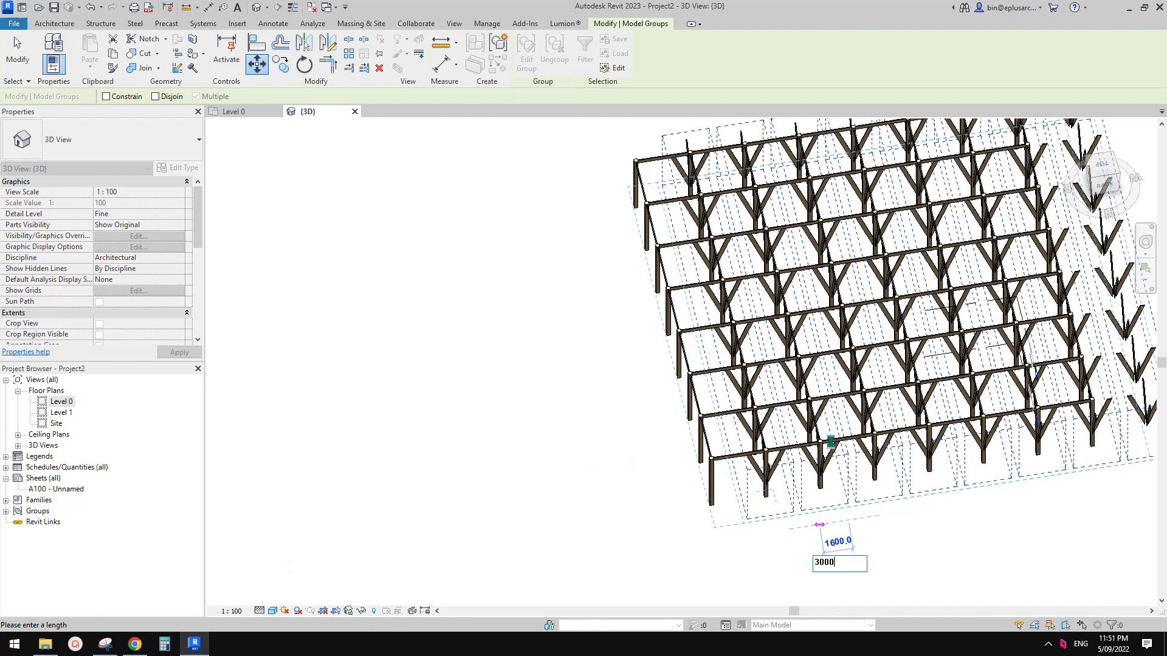
middle_click_drag(834, 477, 653, 483)
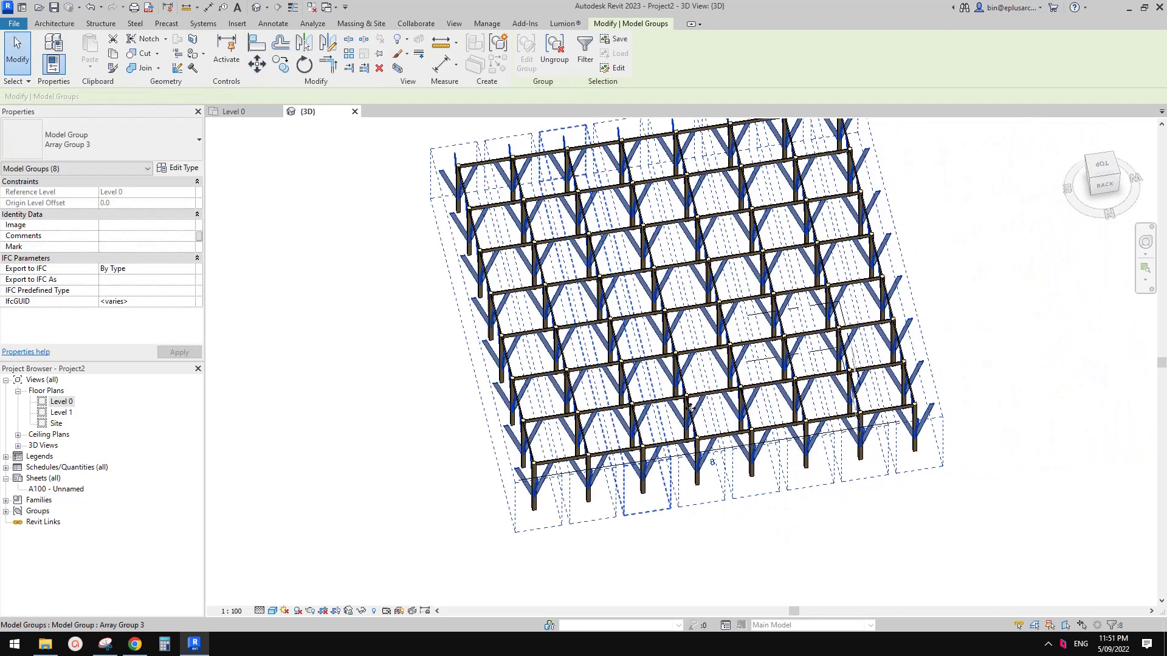
key("Escape")
- Examine from several sides how the arrayed braces line up with the columns and beams across the frame
scroll(685, 447, "up", 1)
middle_click_drag(683, 446, 617, 328, "shift")
scroll(814, 467, "up", 2)
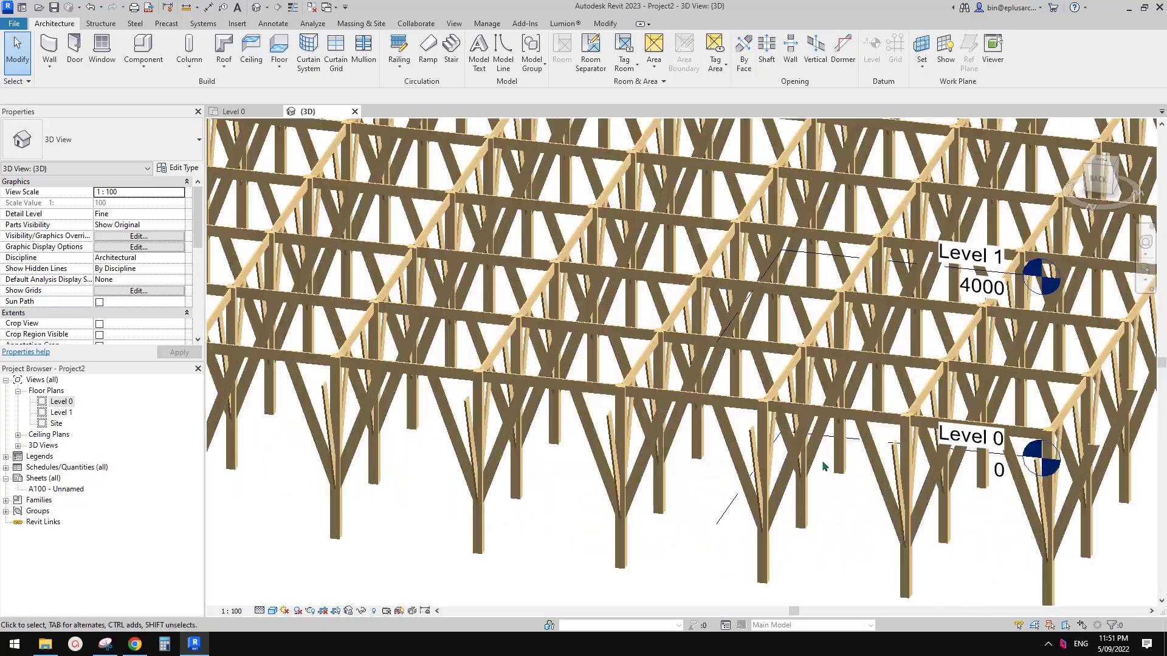
middle_click_drag(825, 466, 643, 425, "shift")
scroll(723, 423, "down", 2)
scroll(658, 428, "down", 1)
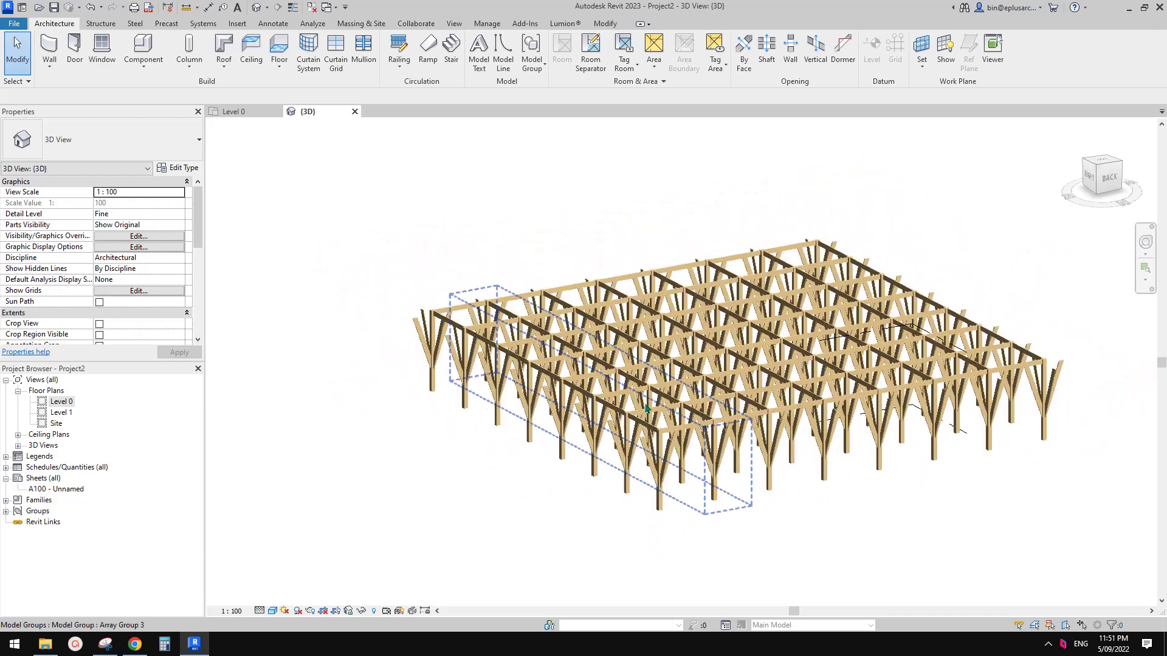
middle_click_drag(692, 384, 672, 385, "shift")
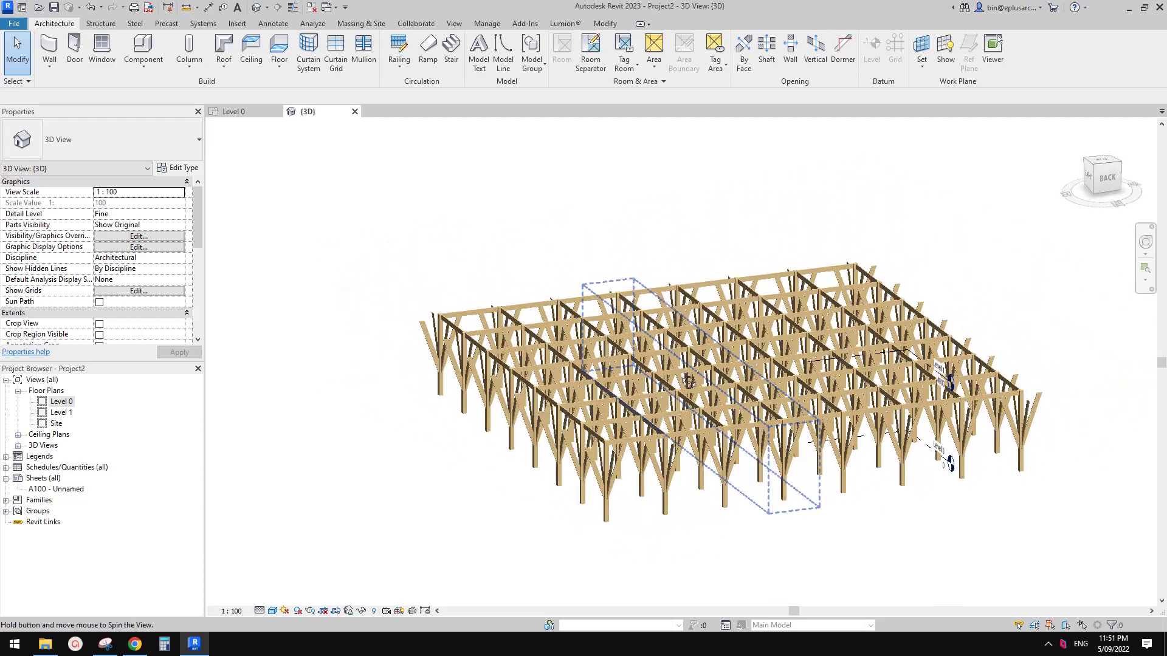
scroll(895, 419, "up", 3)
middle_click_drag(894, 418, 921, 406, "shift")
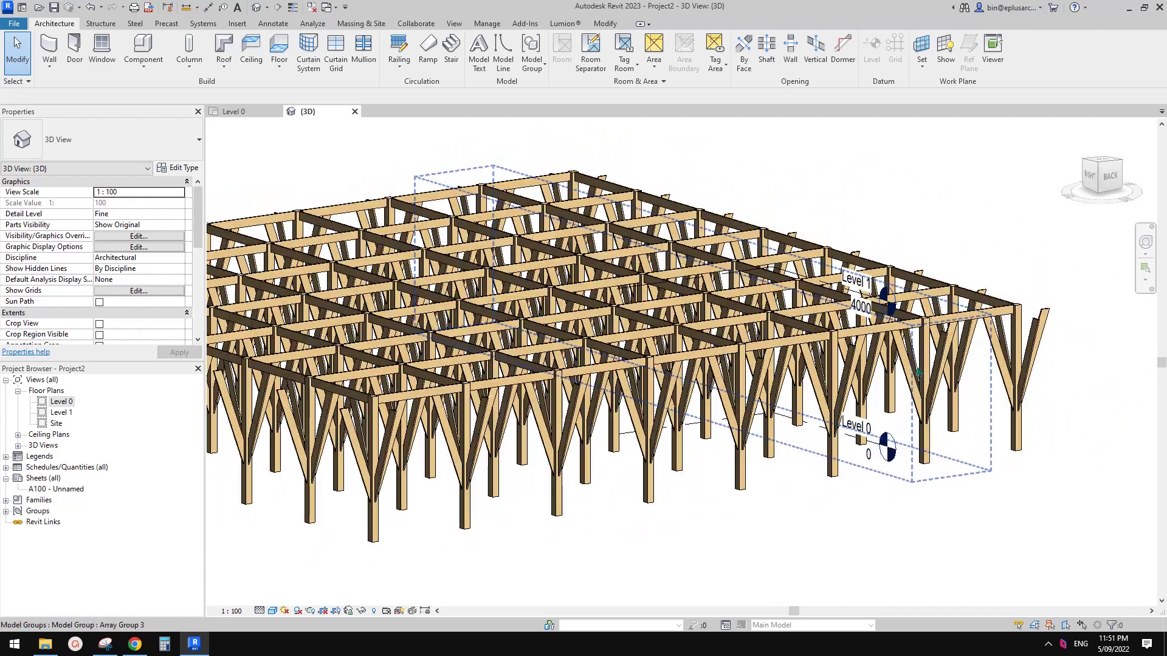
scroll(869, 296, "up", 2)
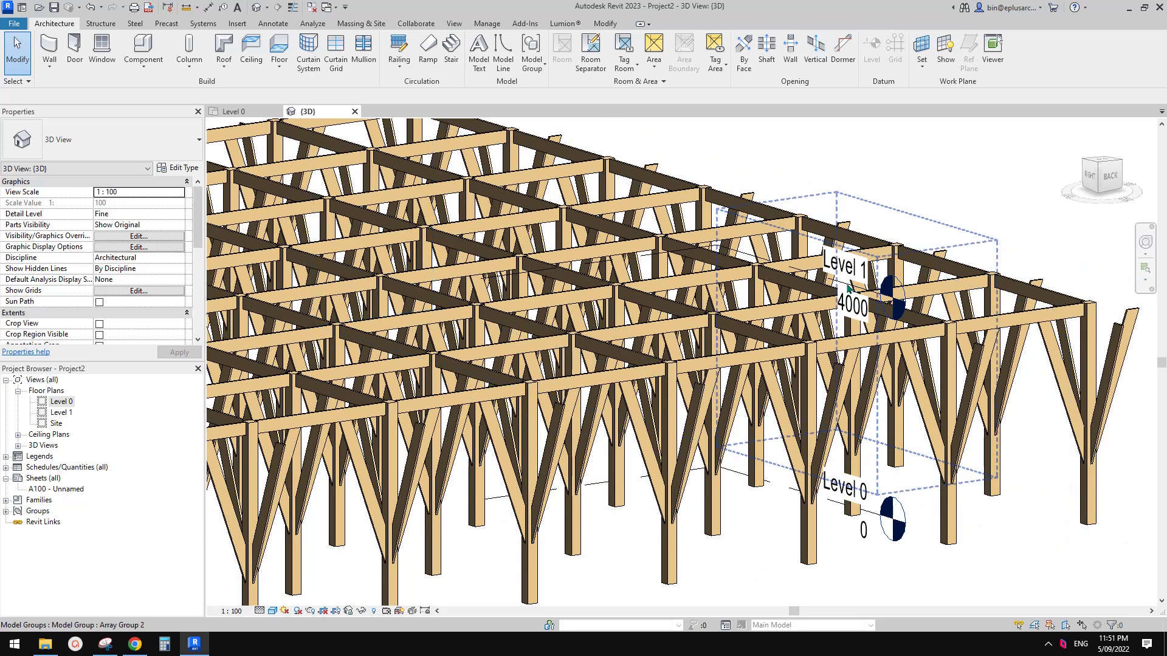
- Set the elevation of Level 1 to 4500 and check a column's top level constraint
left_click(849, 288)
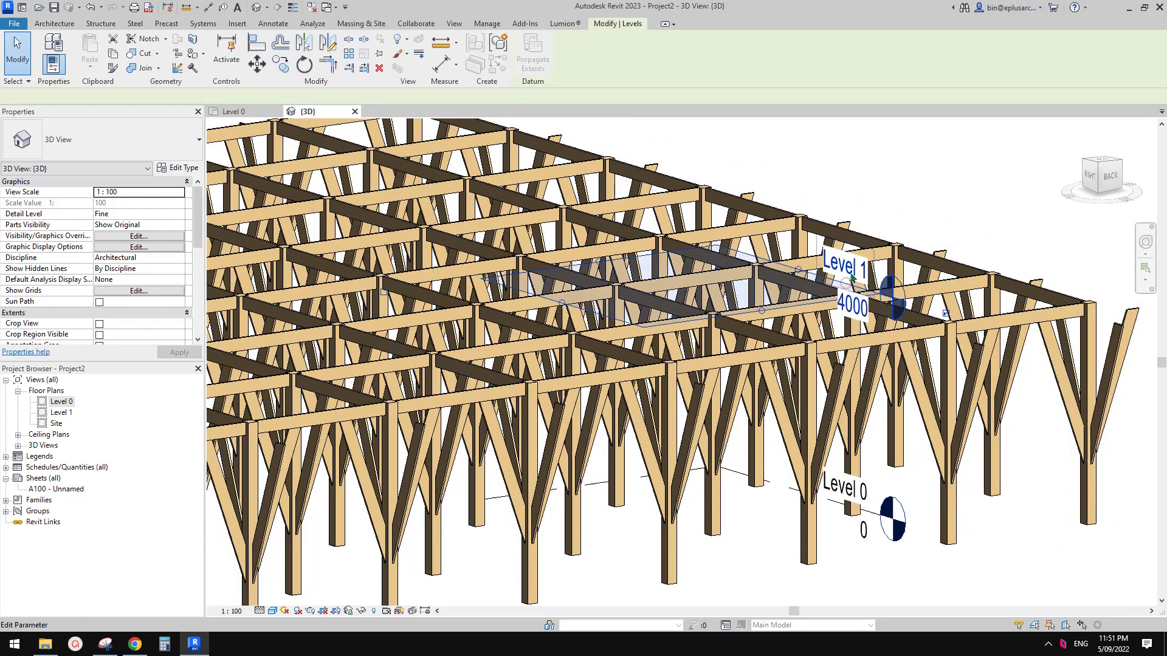
scroll(911, 310, "down", 3)
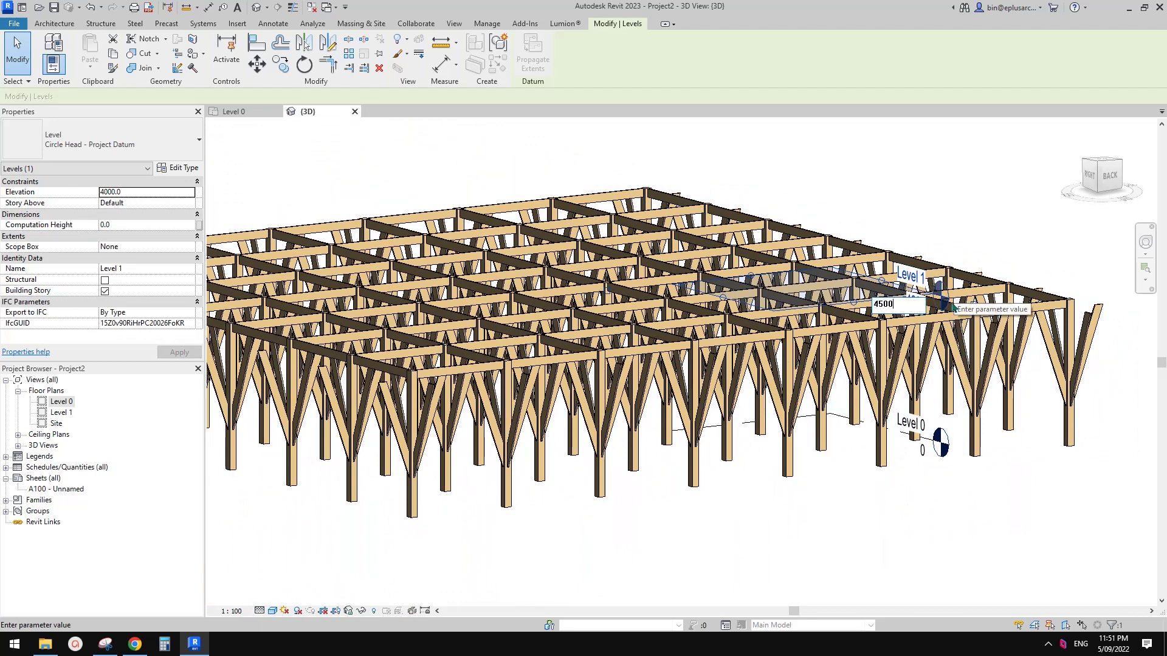
key("Return")
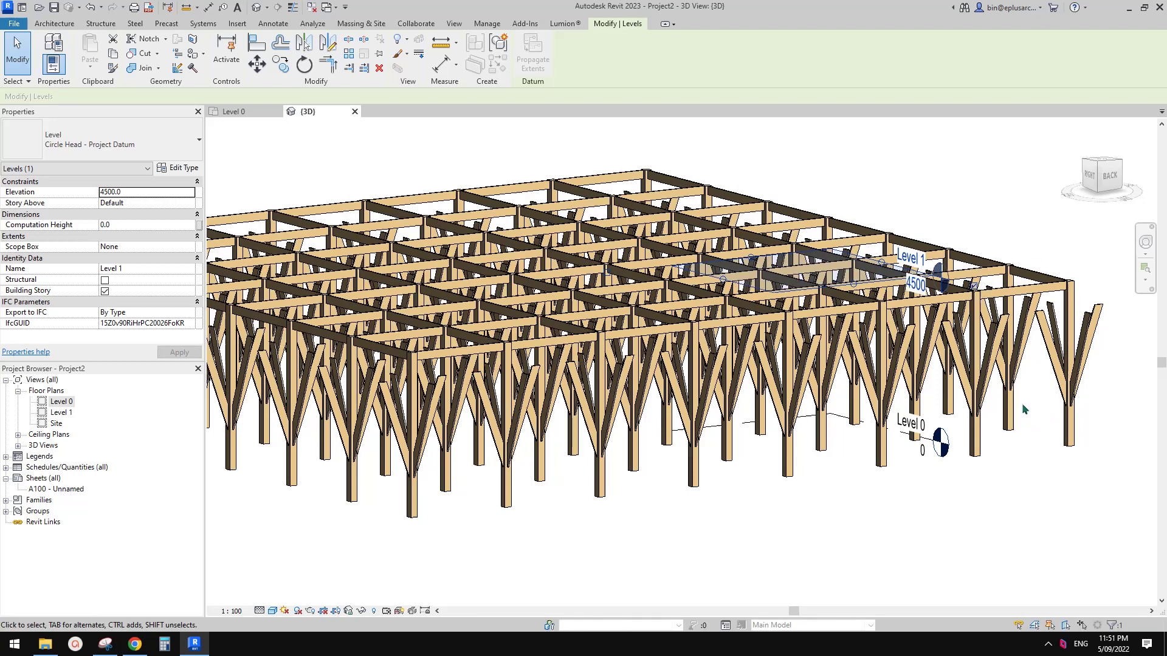
left_click(883, 389)
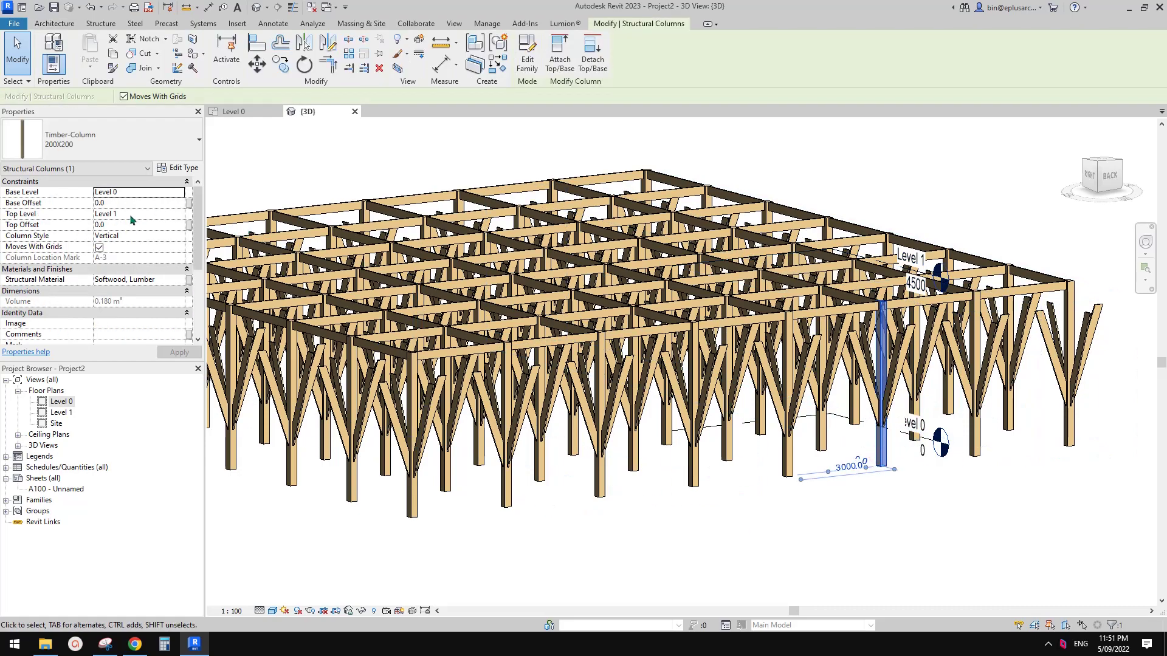
middle_click_drag(815, 341, 612, 345, "shift")
scroll(612, 344, "up", 3)
- Open the outer brace row group for editing and go down through the nested groups to the corner column's single-brace group
left_click(684, 355)
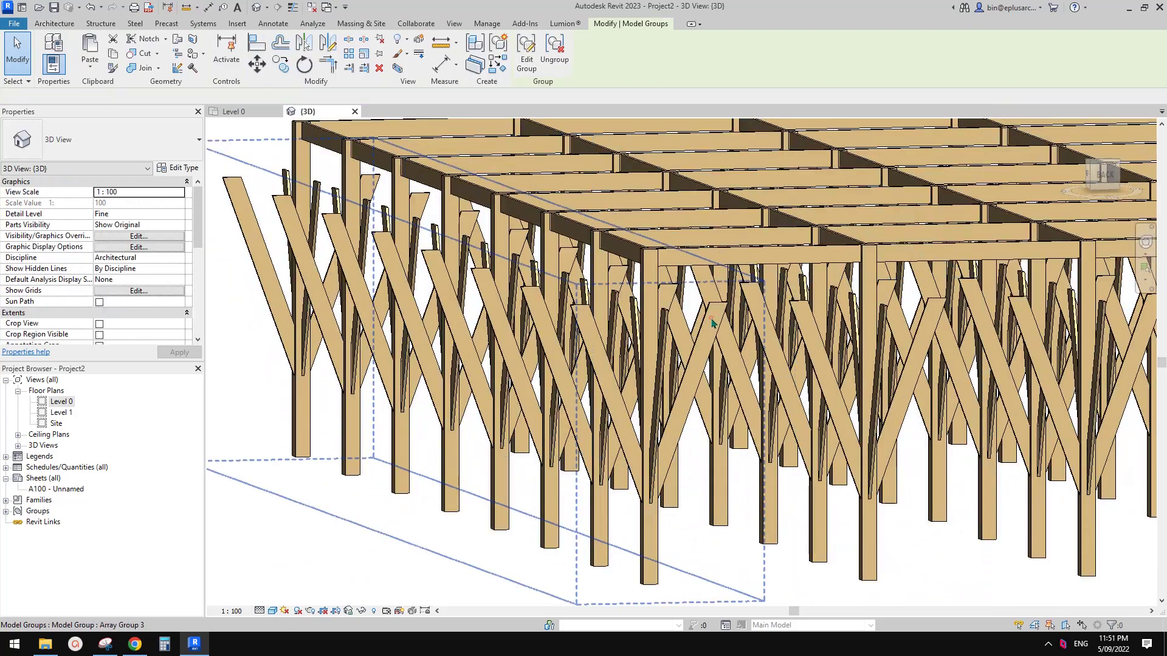
middle_click_drag(717, 364, 647, 429, "shift")
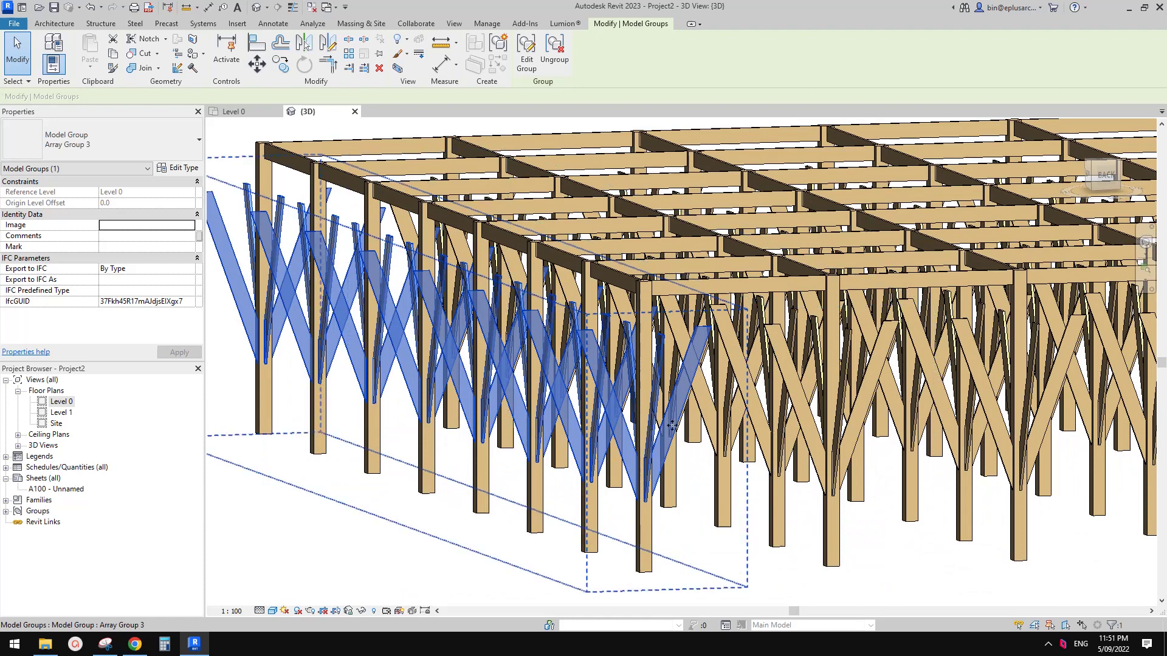
middle_click_drag(731, 296, 693, 329)
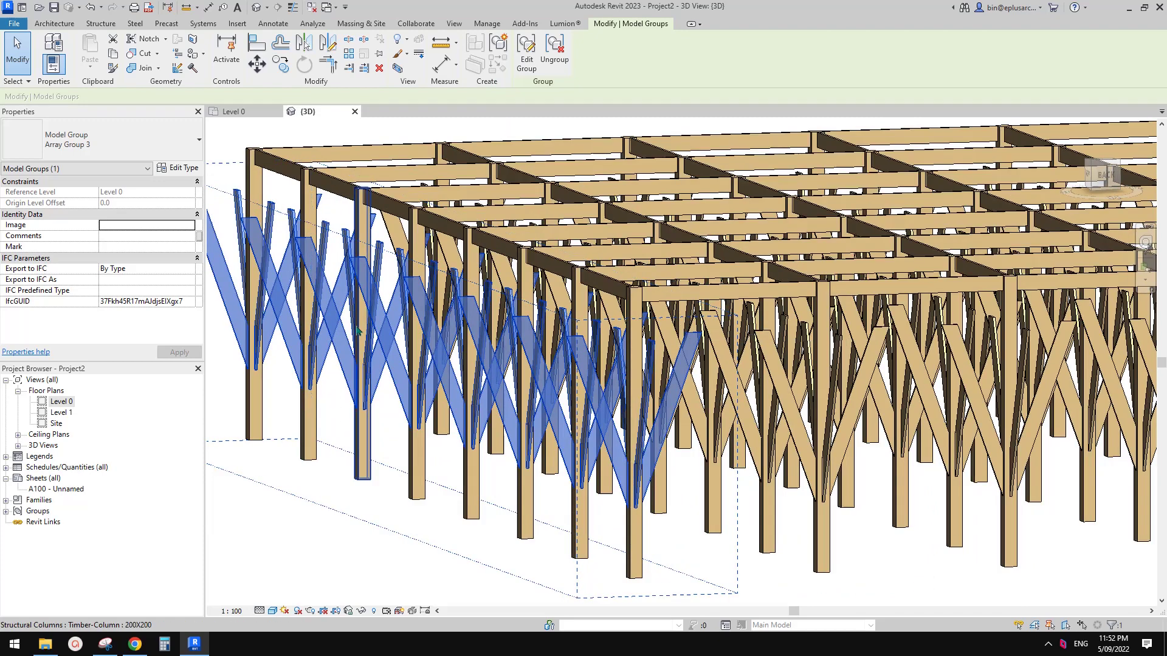
middle_click_drag(584, 423, 564, 424)
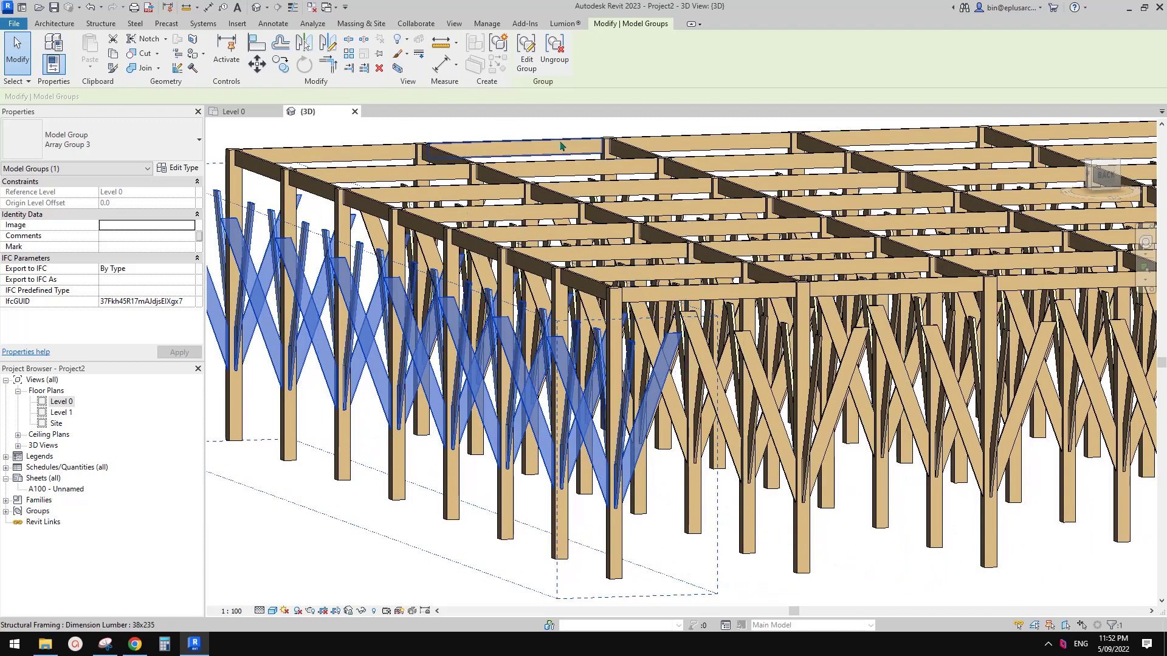
left_click(526, 60)
left_click(663, 354)
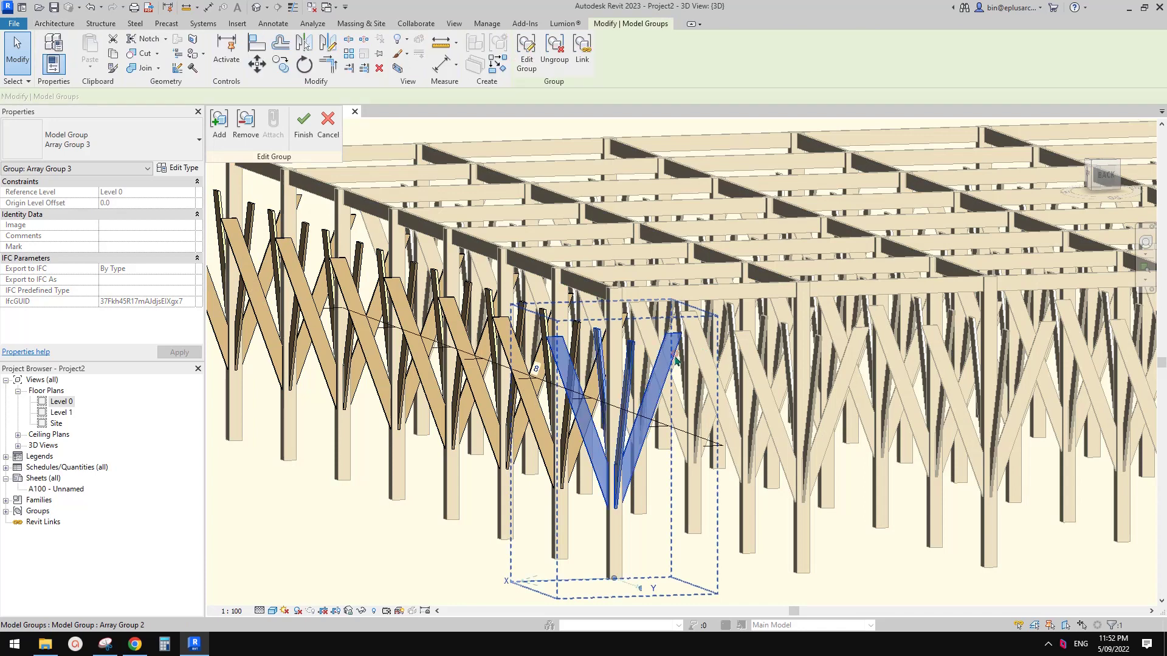
left_click(527, 60)
left_click(611, 328)
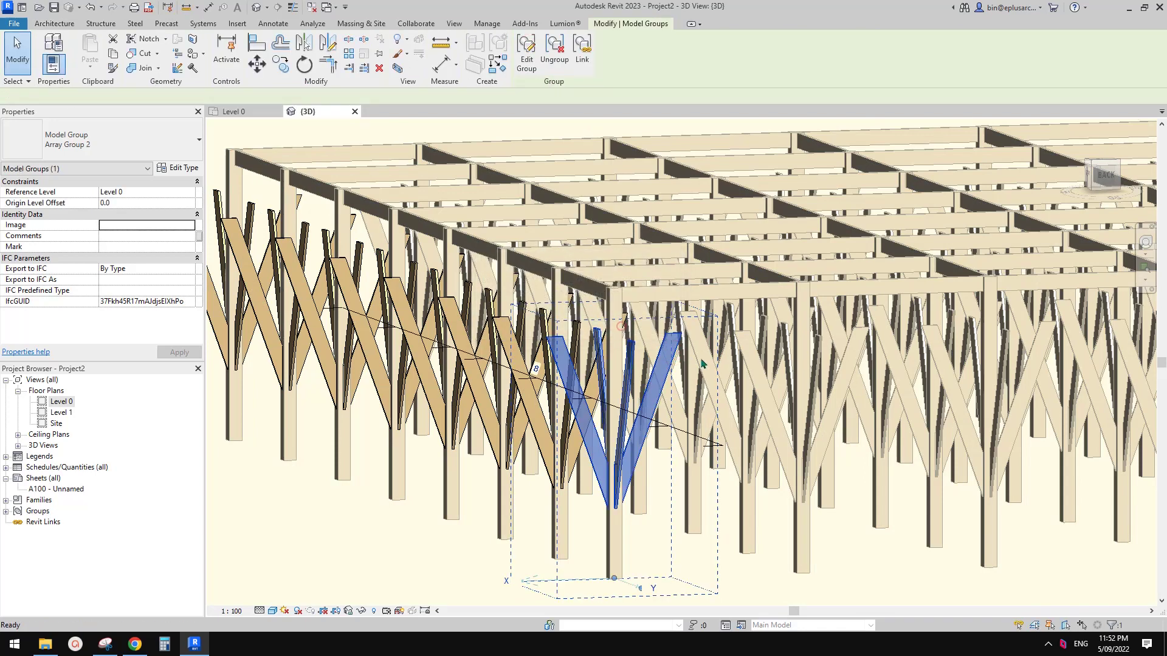
left_click(665, 353)
left_click(527, 60)
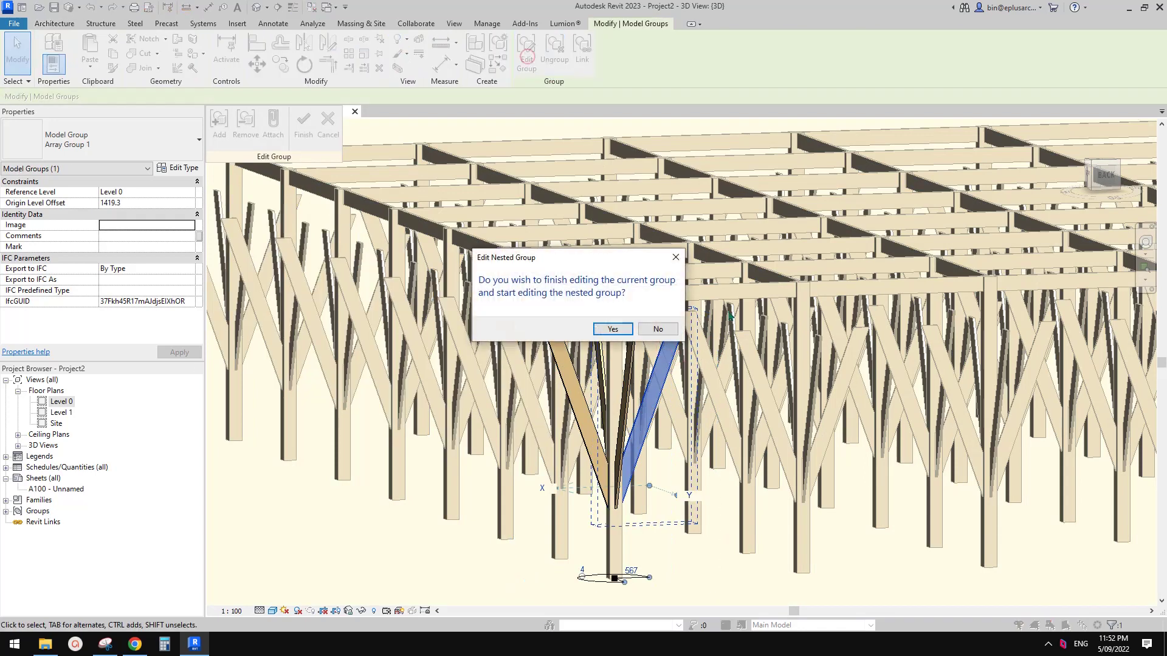
left_click(613, 329)
- Raise the corner column's brace within the group so that its upper end meets the beam
left_click(649, 401)
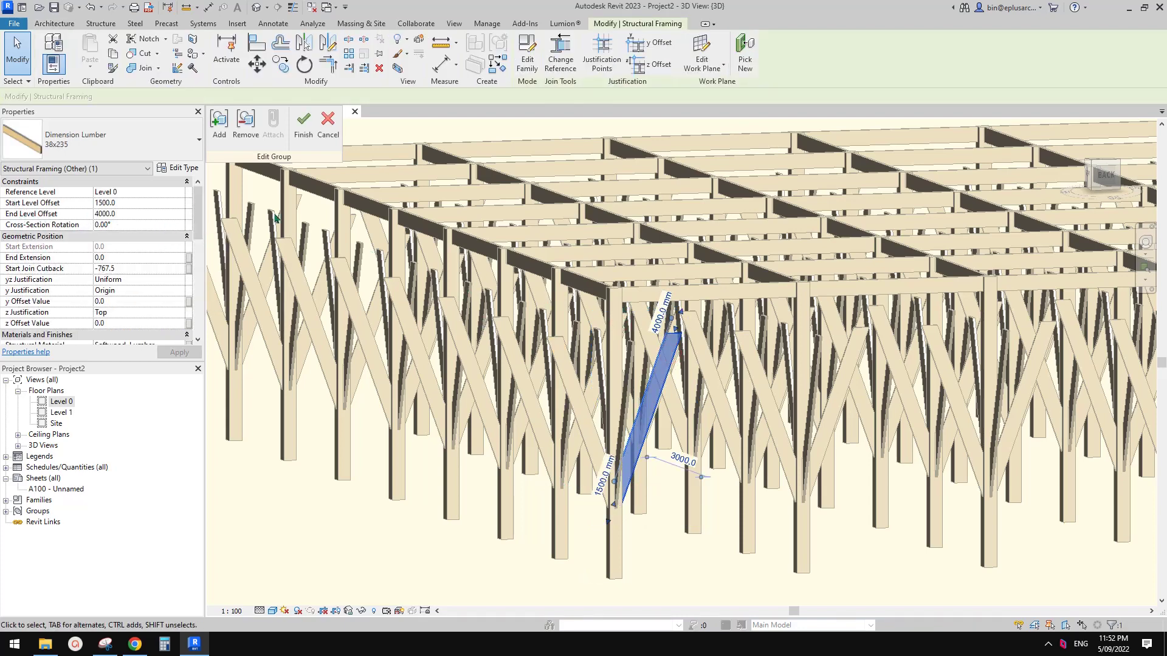
scroll(656, 340, "up", 4)
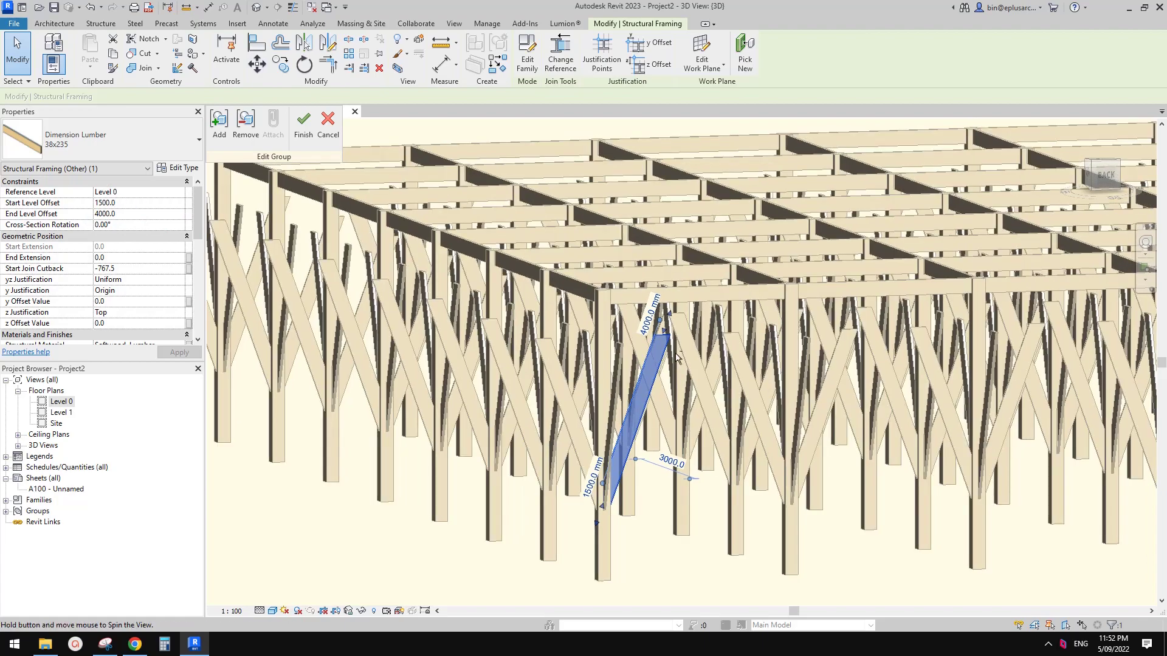
scroll(689, 360, "up", 3)
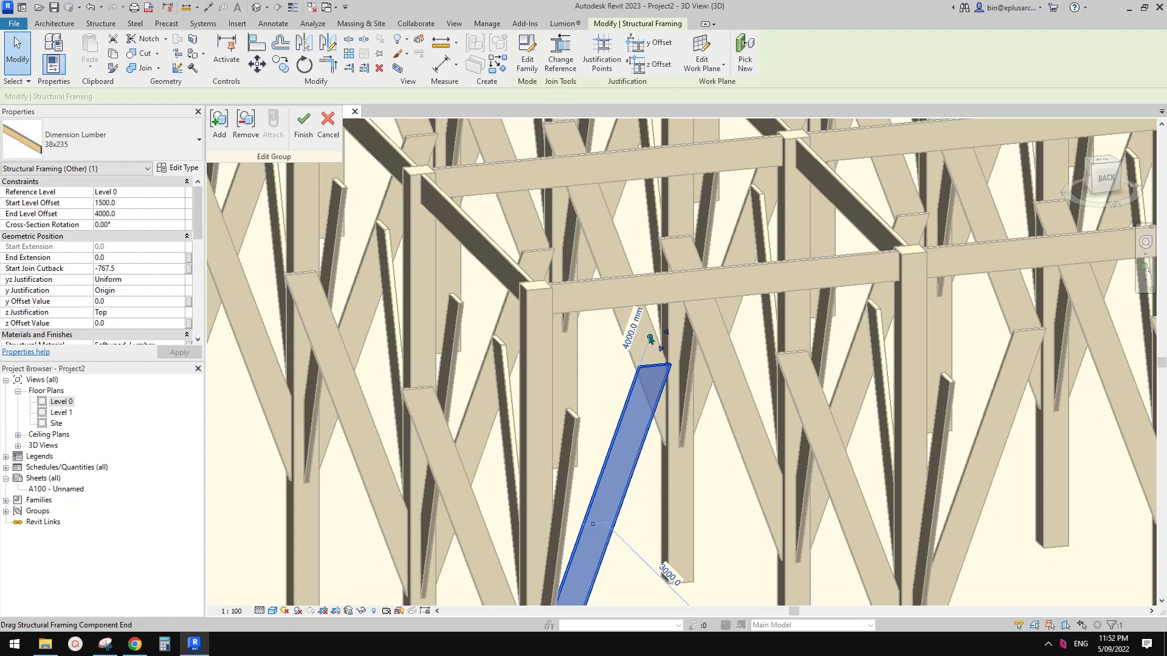
left_click(650, 339)
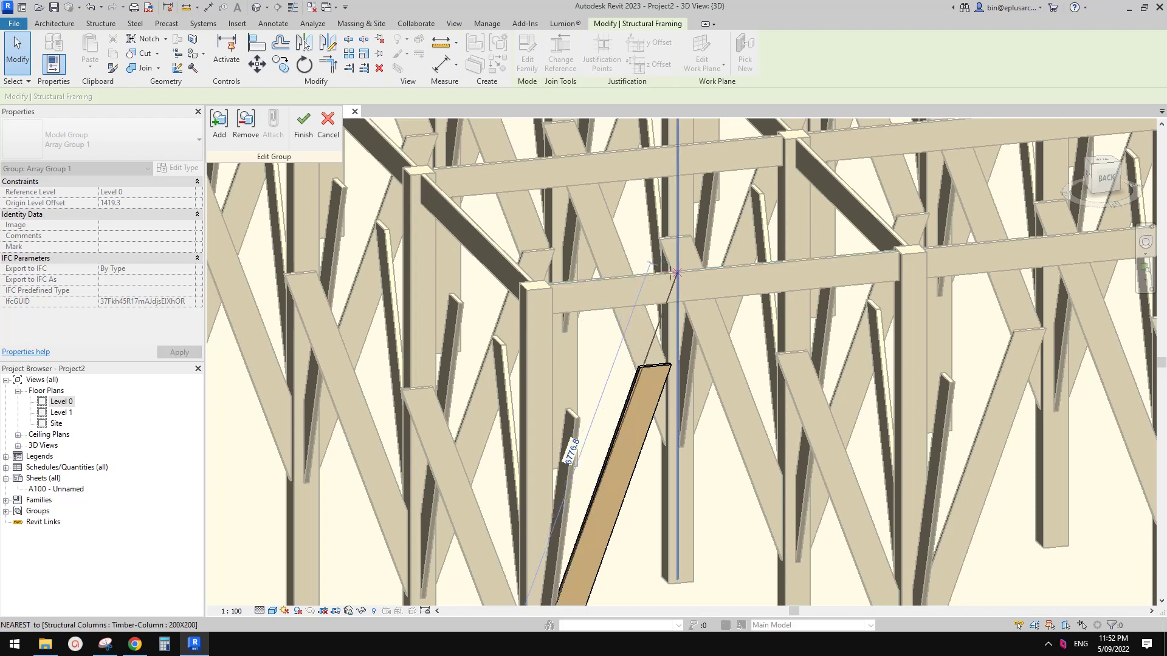
key("Escape")
middle_click_drag(702, 297, 649, 412, "shift")
left_click(649, 413)
left_click_drag(655, 399, 673, 325)
middle_click_drag(769, 311, 724, 322, "shift")
scroll(723, 243, "down", 3)
left_click(761, 252)
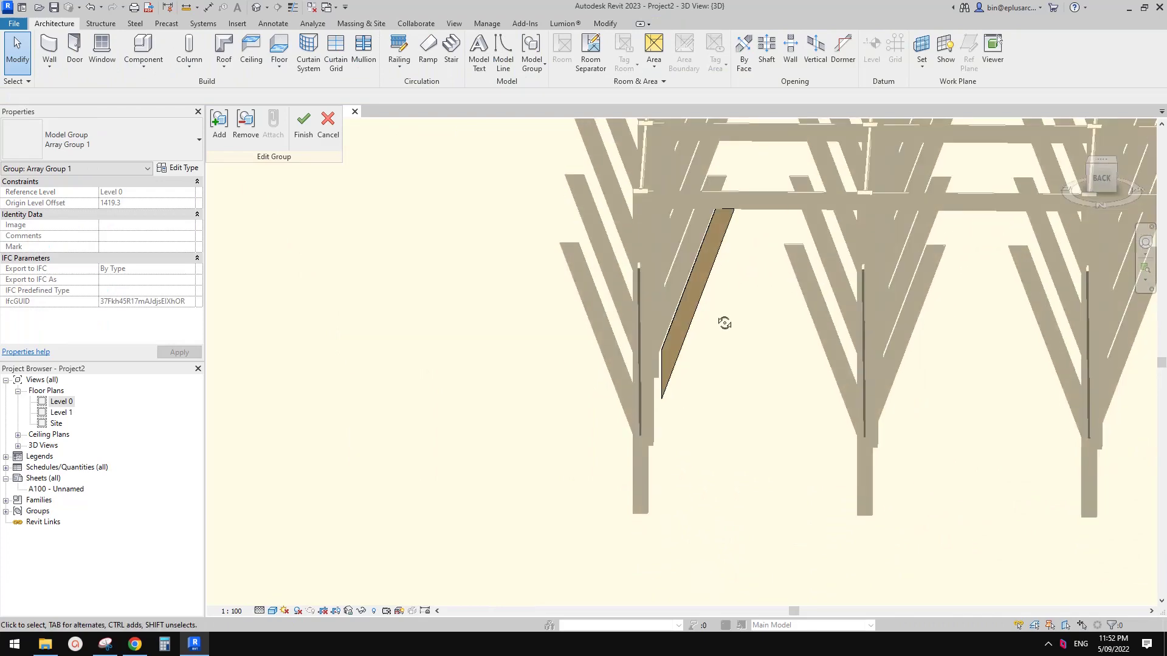
- Edit the sketch of the opening cut at the brace's foot and delete its vertical boundary line
scroll(666, 383, "up", 2)
left_click(667, 384)
mouse_move(668, 385)
middle_mouse_down("shift")
mouse_move(653, 409)
mouse_move(658, 397)
middle_mouse_up("shift")
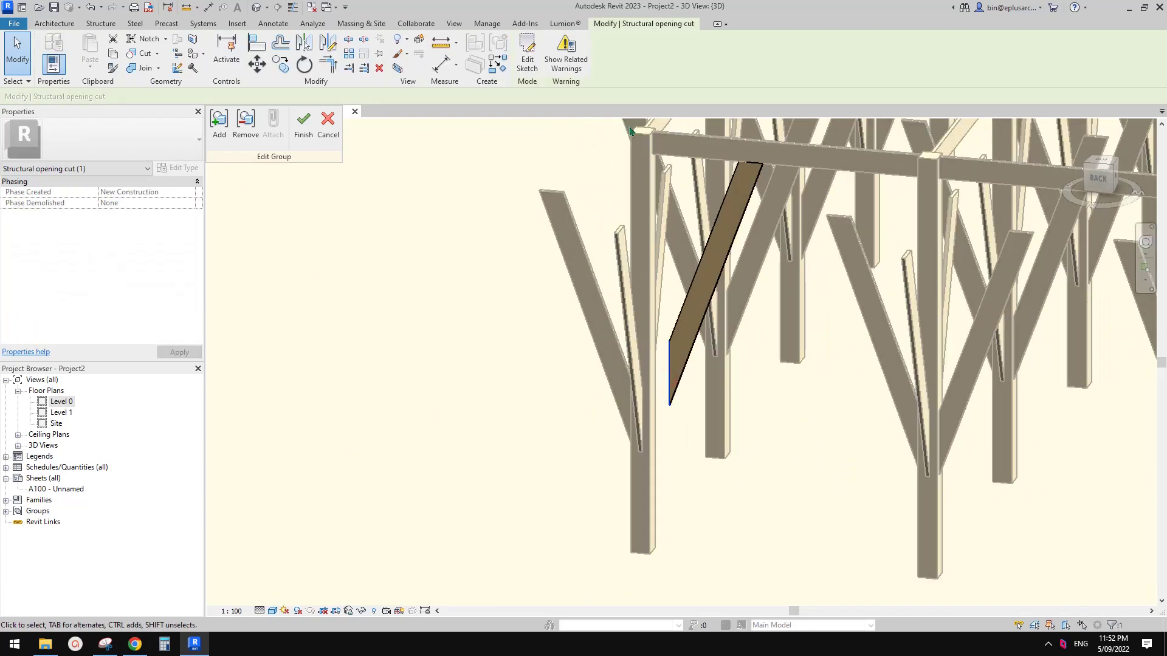
left_click(526, 51)
left_click(668, 401)
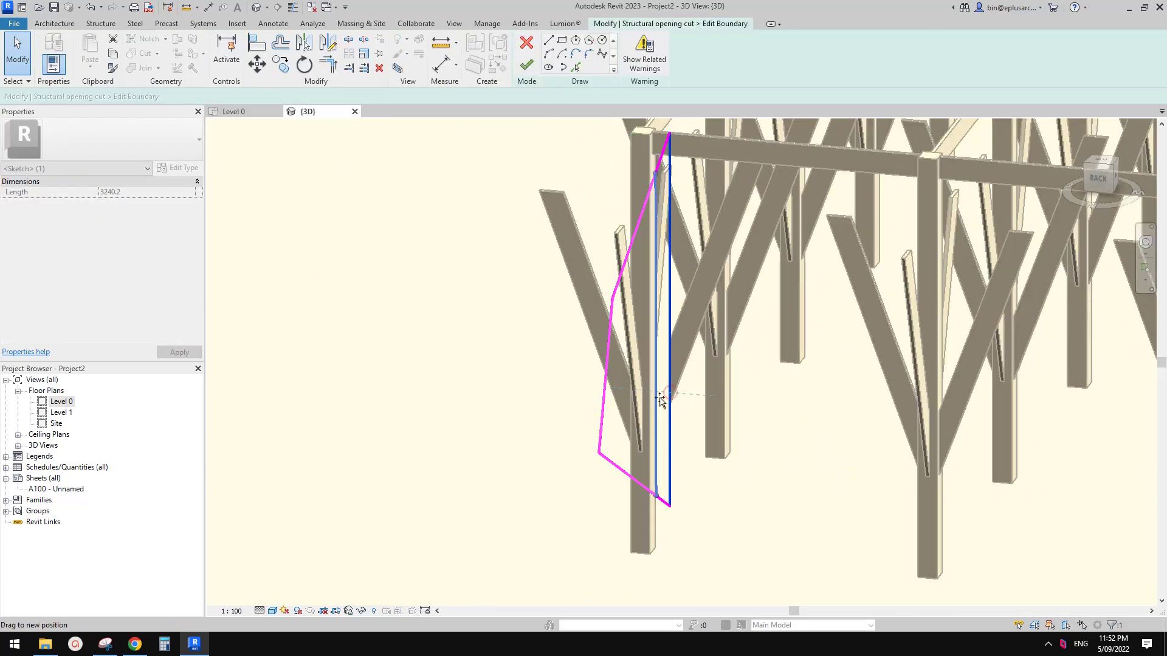
key("a")
key("l")
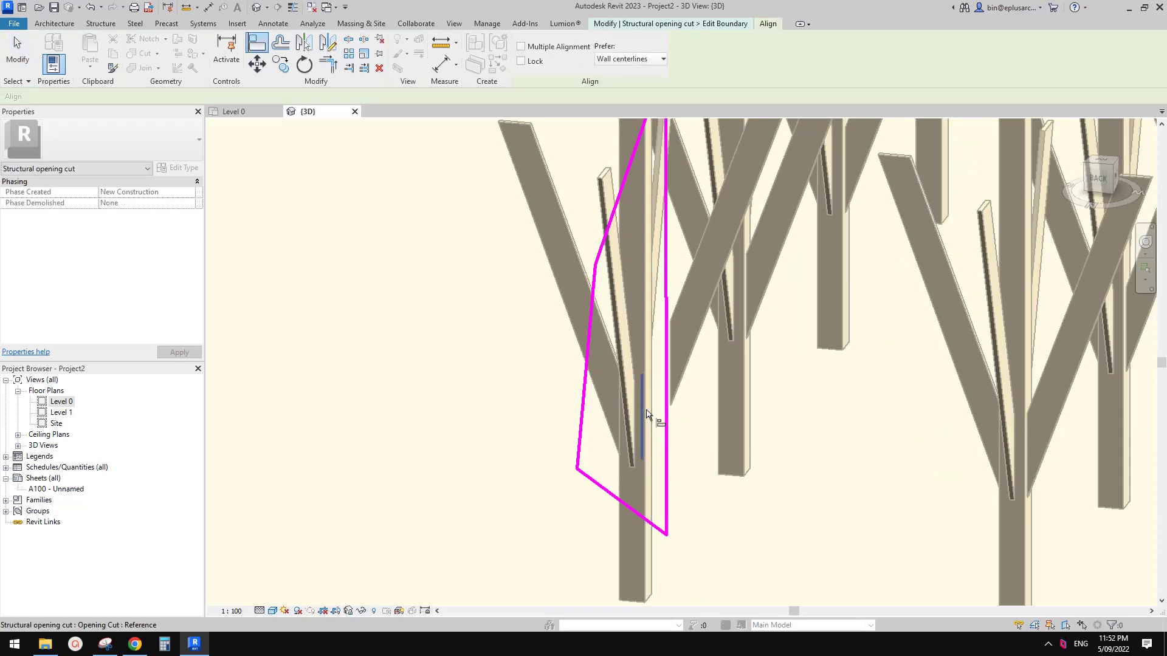
mouse_move(669, 407)
middle_mouse_down("shift")
mouse_move(691, 386)
mouse_move(699, 404)
mouse_move(678, 389)
middle_mouse_up("shift")
key("Escape")
left_click(672, 378)
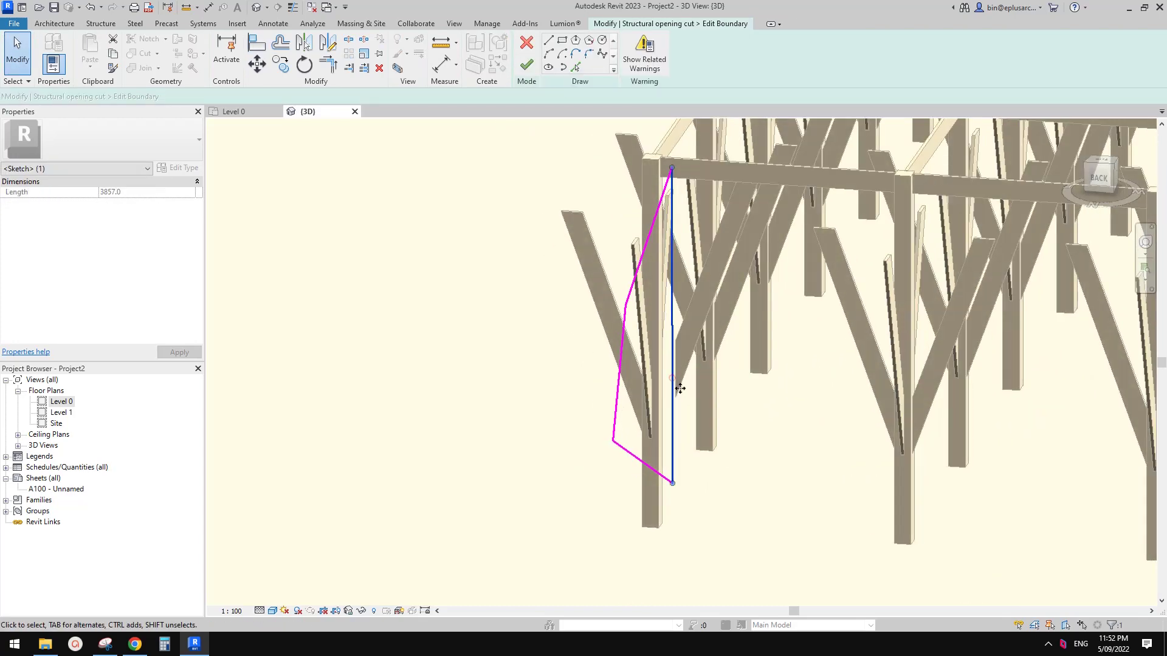
key("Delete")
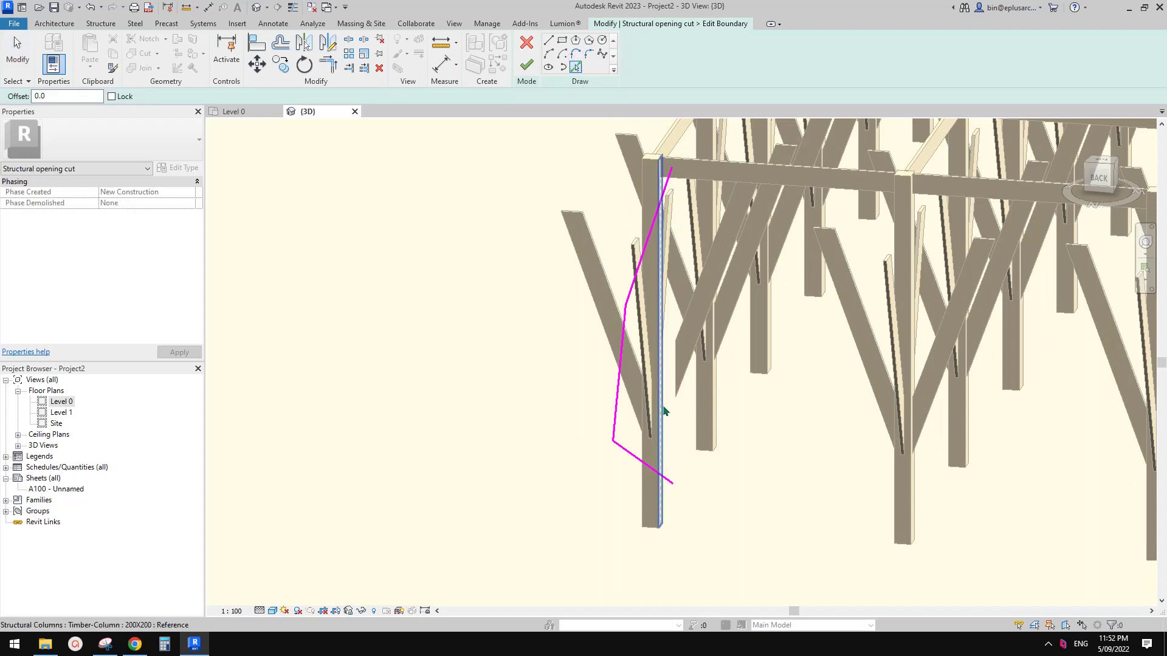
- Pick the column's edge as the cut's new vertical boundary, trim the sketch lines to it, and finish the sketch
left_click(663, 406)
key("t")
key("r")
left_click(659, 438)
left_click(657, 460)
left_click(660, 419)
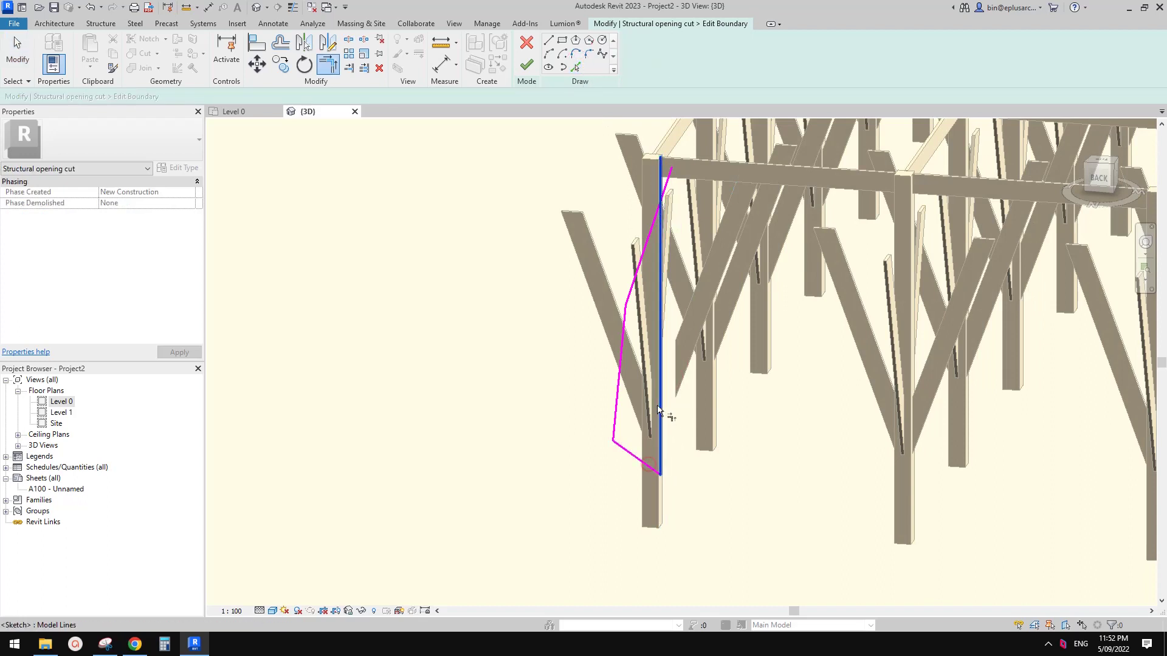
left_click(645, 256)
left_click(527, 65)
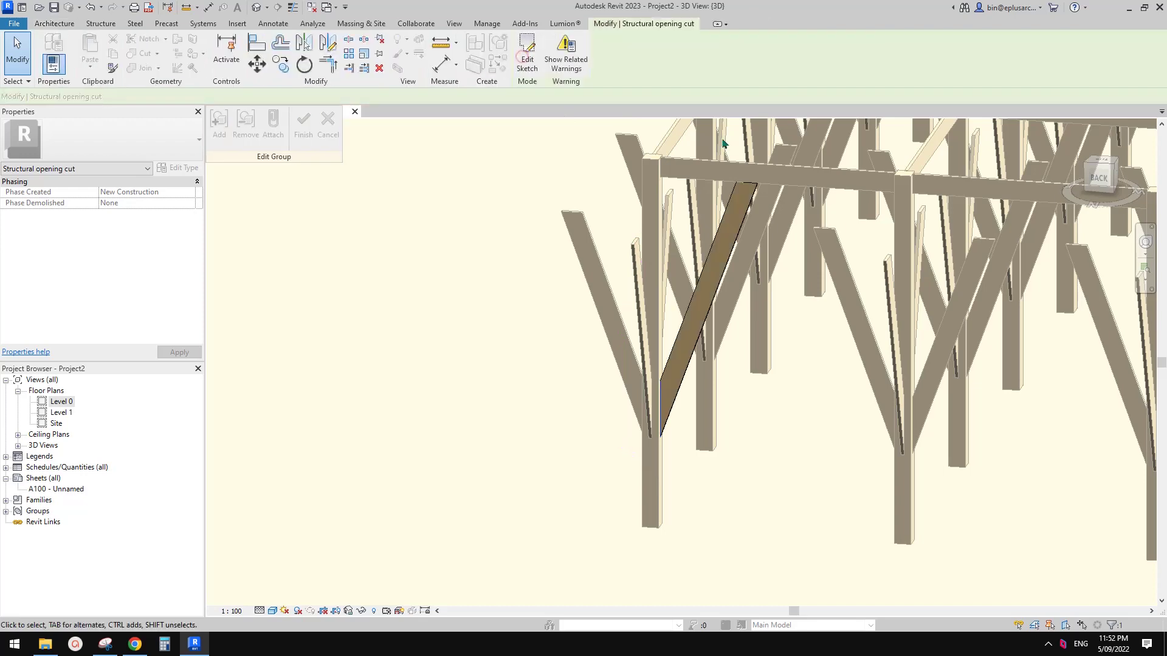
- Finish editing the nested brace group to apply the adjusted brace to all its instances
middle_click_drag(731, 252, 687, 273, "shift")
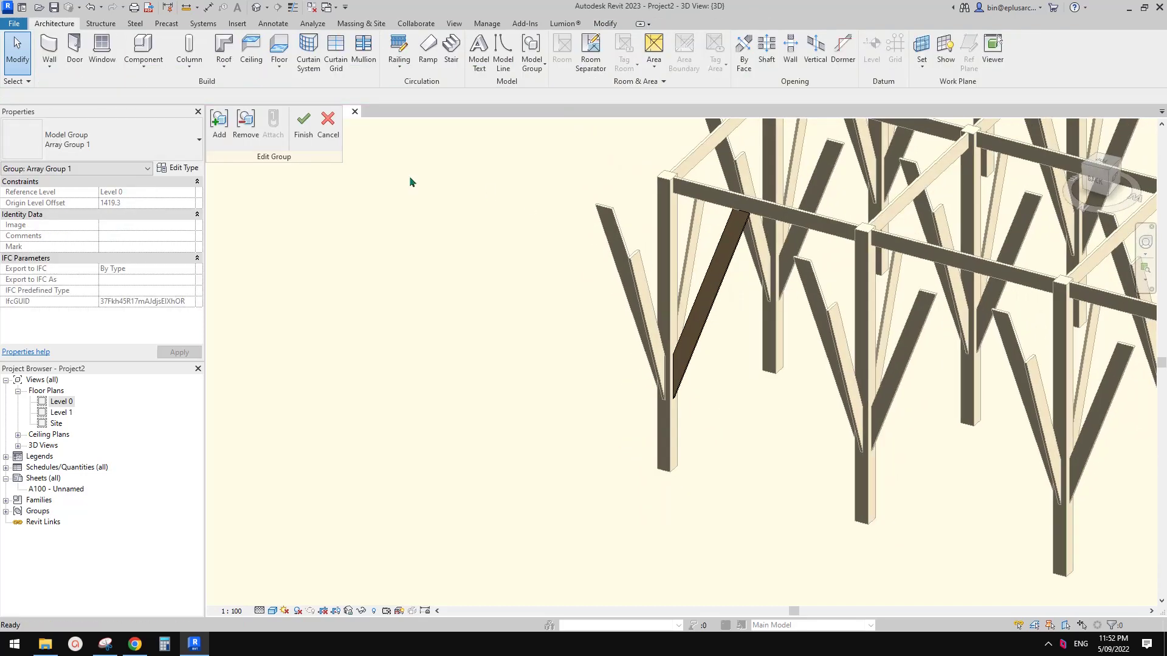
left_click(301, 129)
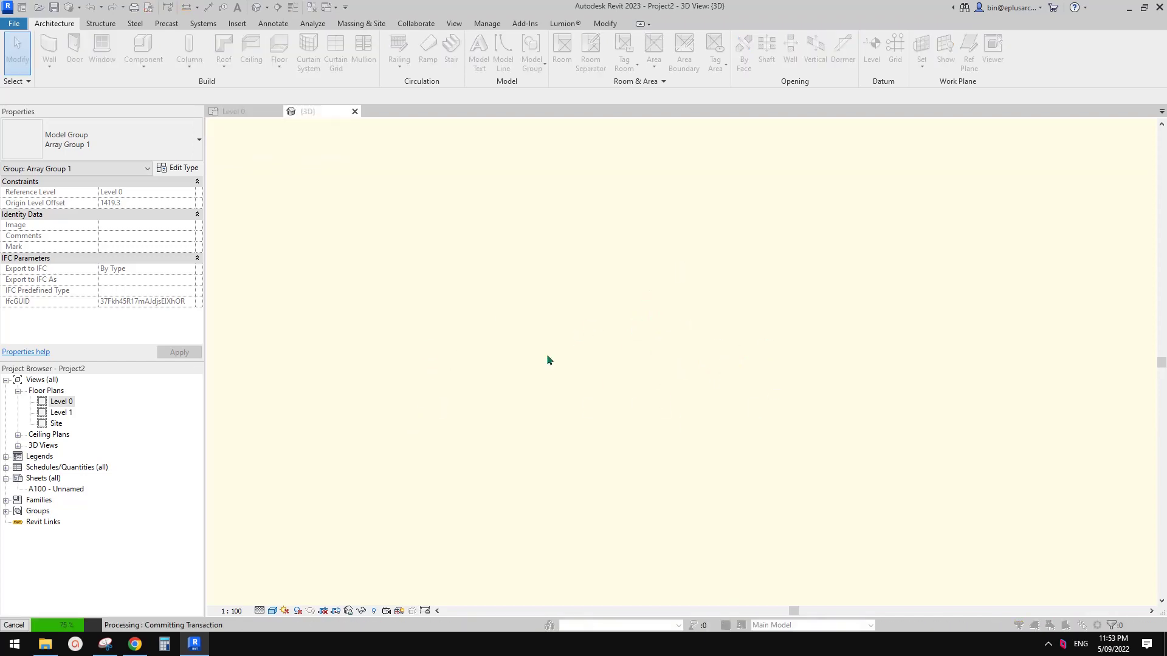
left_click(631, 361)
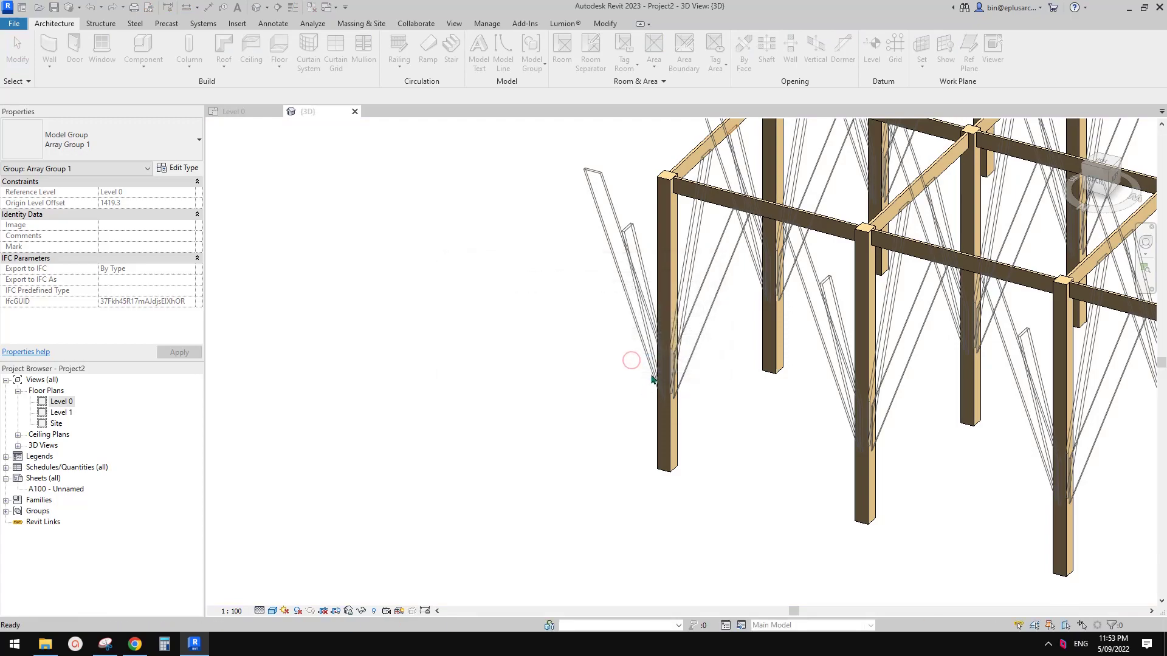
- Examine the updated braces at the columns and beams across the whole frame
middle_click_drag(719, 357, 825, 371, "shift")
middle_click_drag(825, 371, 654, 389)
left_click(966, 290)
middle_click_drag(964, 291, 922, 385, "shift")
middle_click_drag(510, 383, 754, 395)
scroll(784, 342, "down", 1)
key("Escape")
scroll(722, 442, "down", 1)
middle_click_drag(722, 443, 699, 462, "shift")
scroll(699, 462, "up", 1)
middle_click_drag(680, 459, 702, 384)
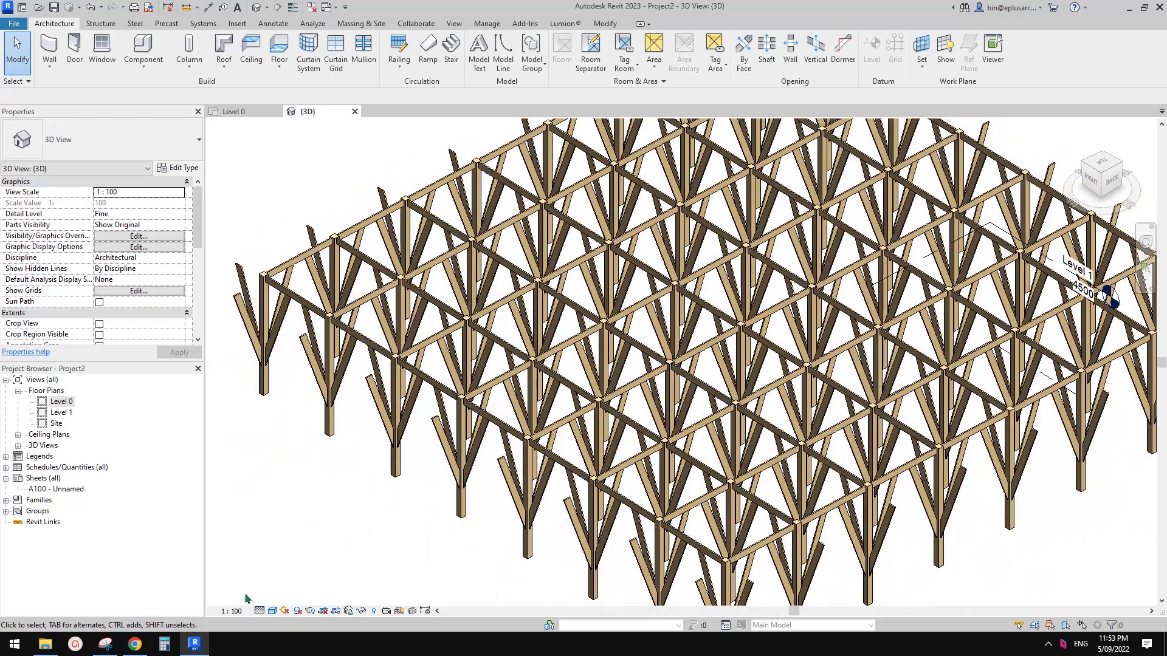
- Switch to Chrome and study the column bases and braces in the Daigo Town Hall reference photos
left_click(135, 644)
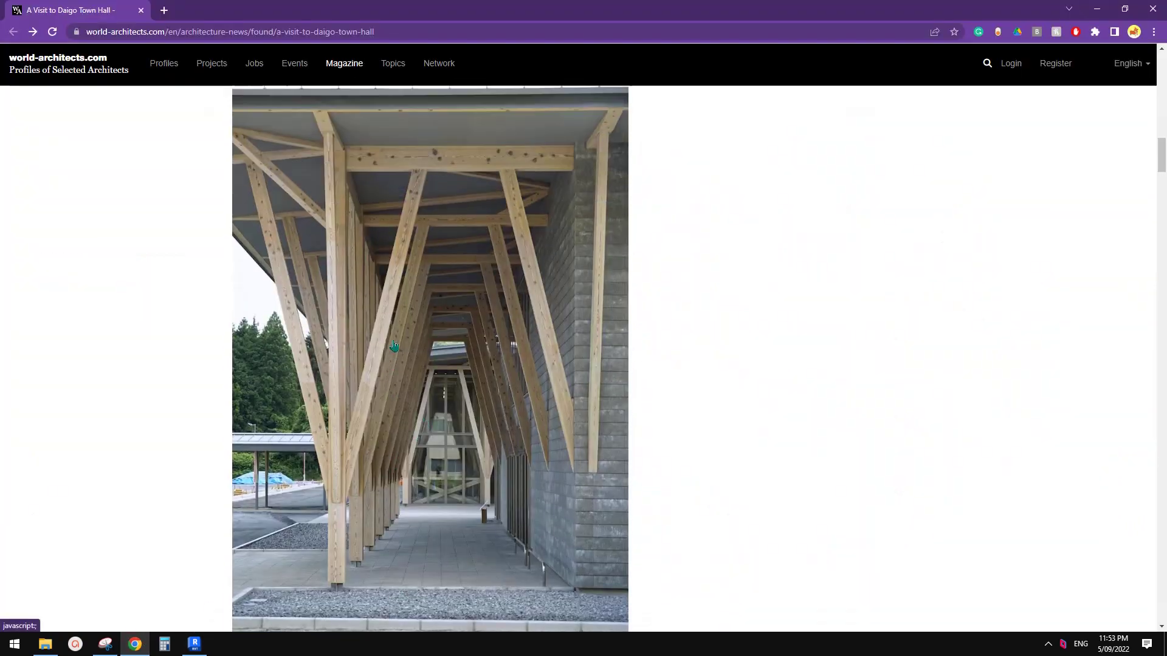
scroll(380, 399, "down", 2)
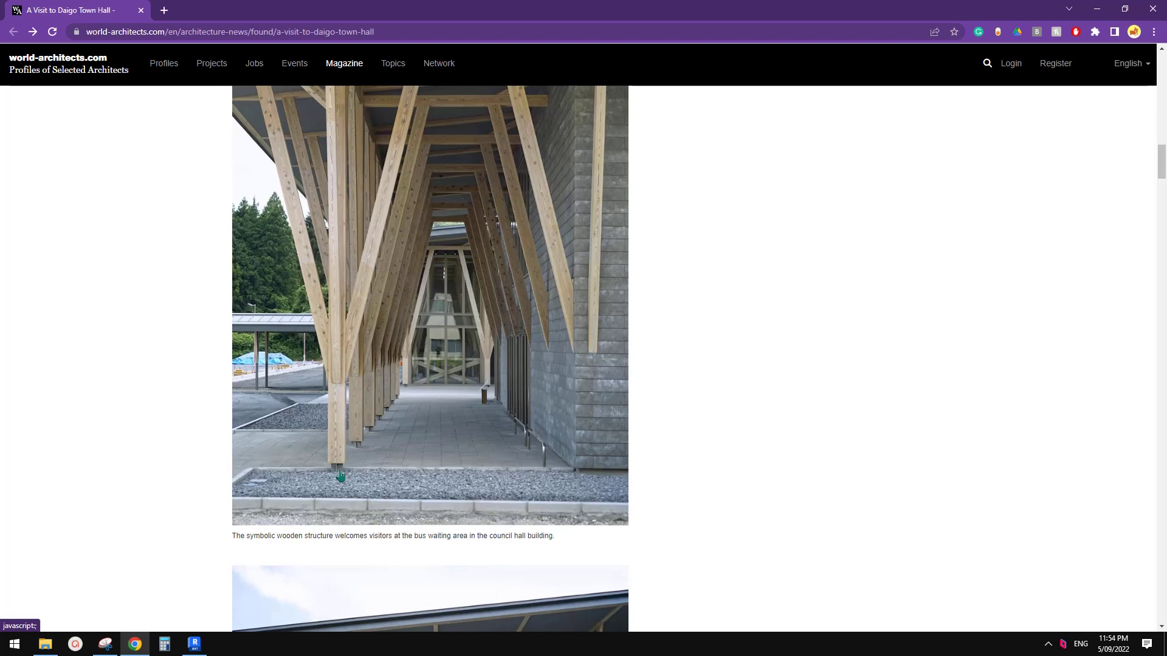
scroll(340, 477, "down", 3)
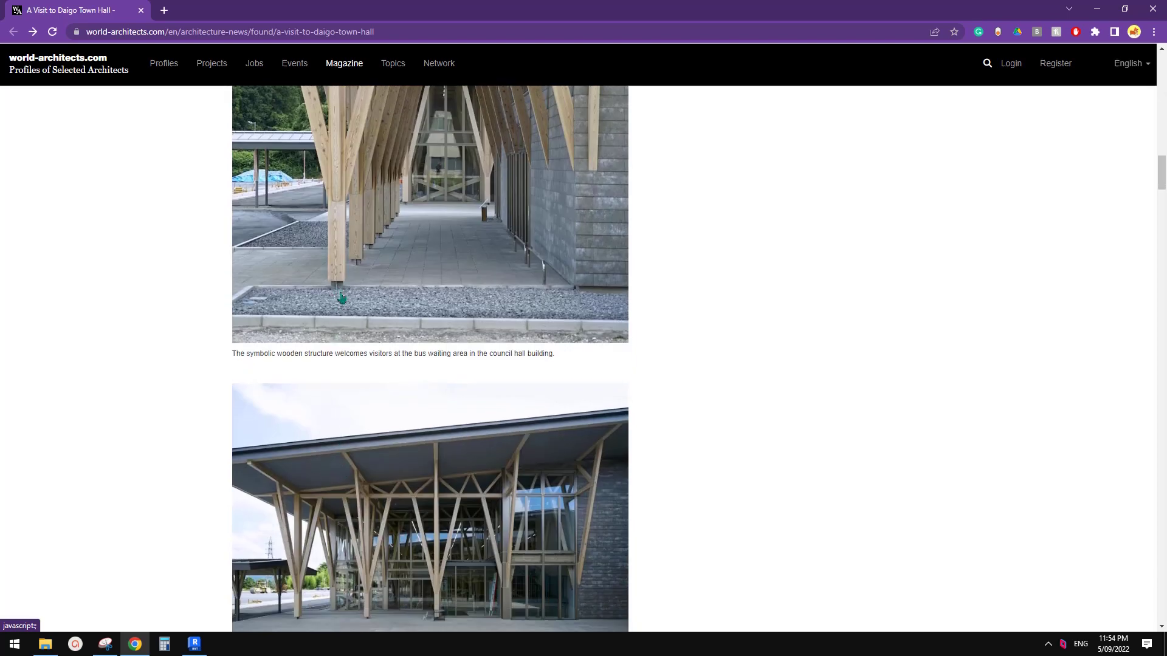
scroll(350, 300, "up", 2)
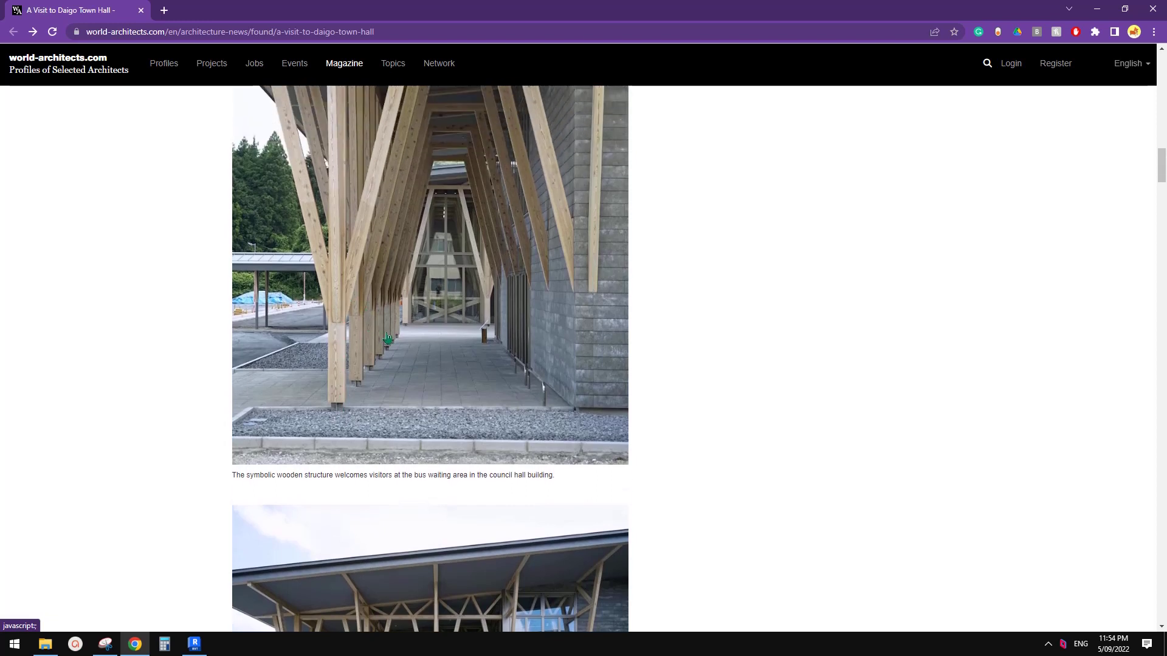
scroll(365, 400, "down", 1)
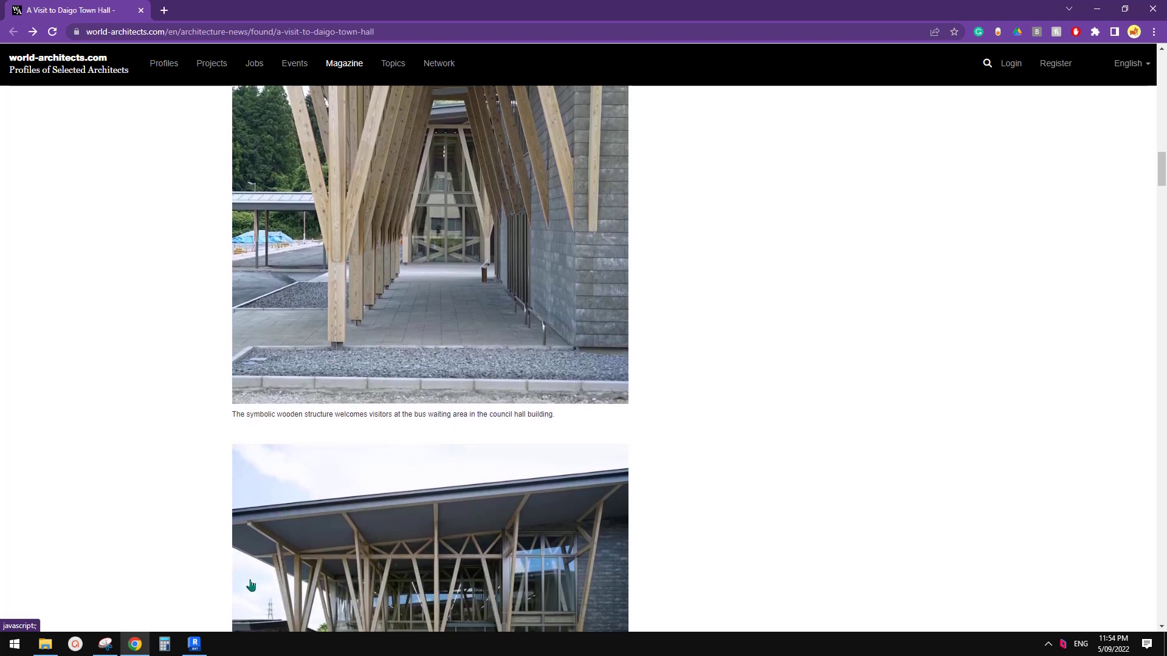
- Switch back to Revit and inspect the column feet and arrayed brace groups along the frame's near edge against the reference
left_click(193, 644)
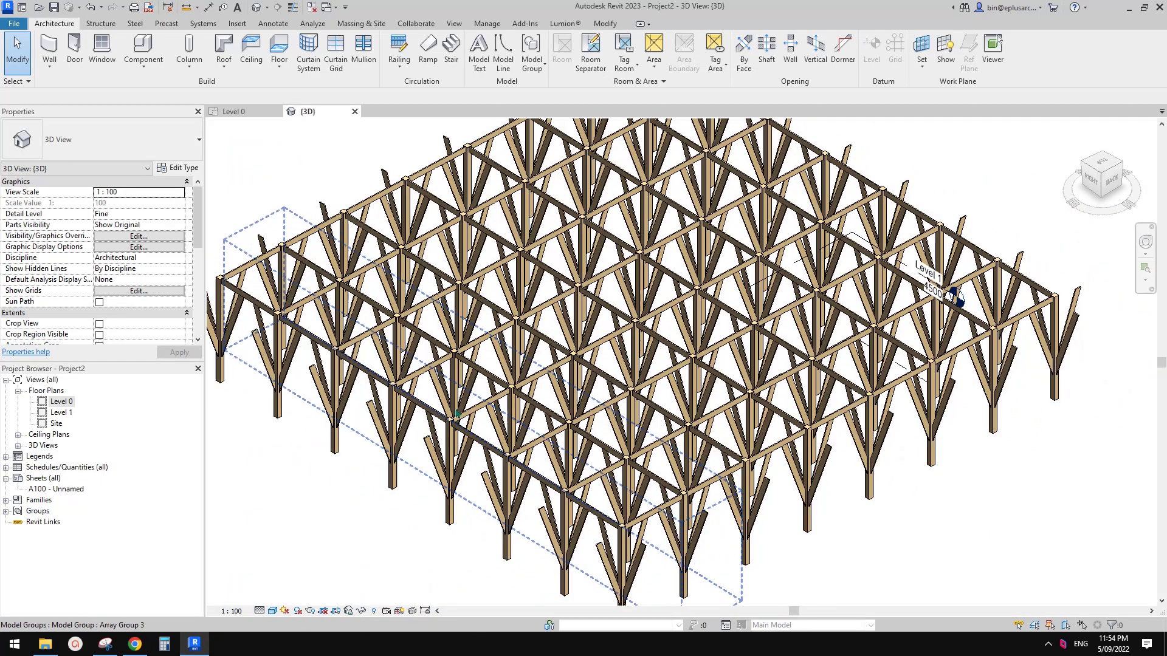
scroll(488, 405, "down", 3)
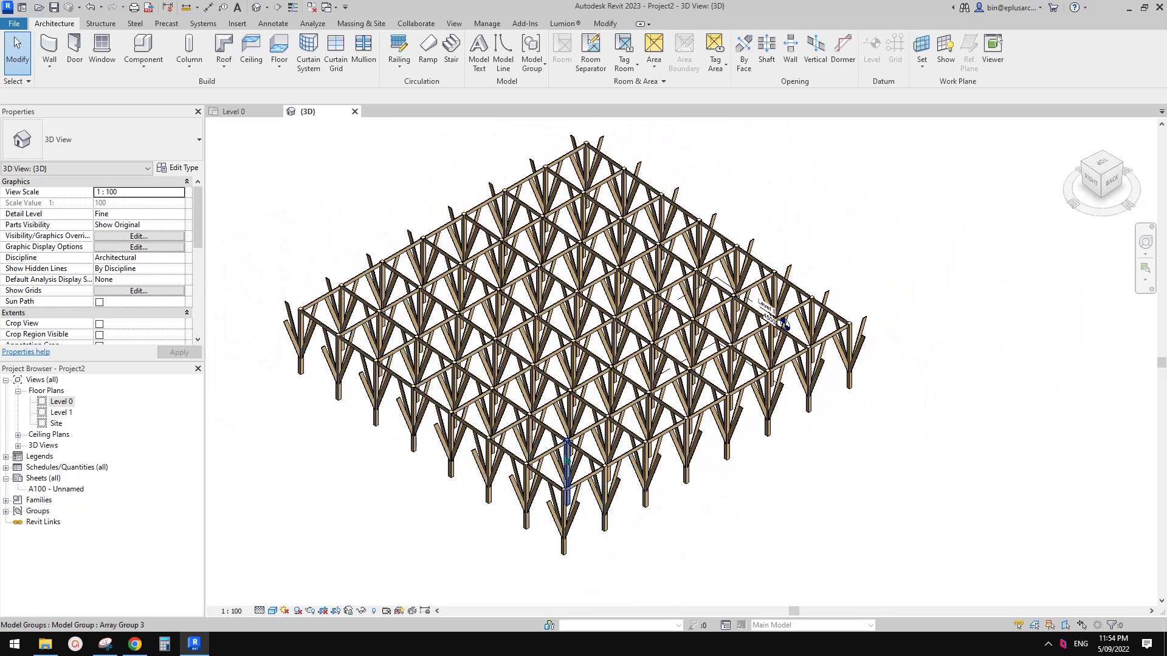
mouse_move(637, 468)
middle_mouse_down()
mouse_move(630, 476)
mouse_move(641, 452)
middle_mouse_up()
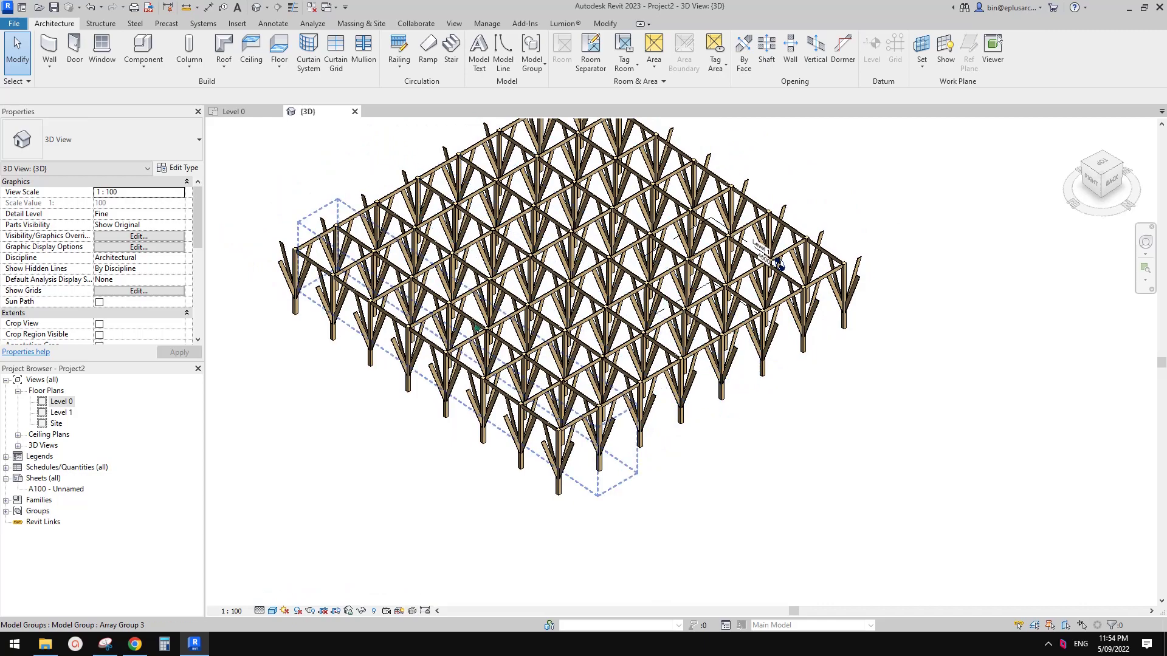
scroll(656, 415, "up", 1)
scroll(641, 457, "up", 3)
left_click(632, 462)
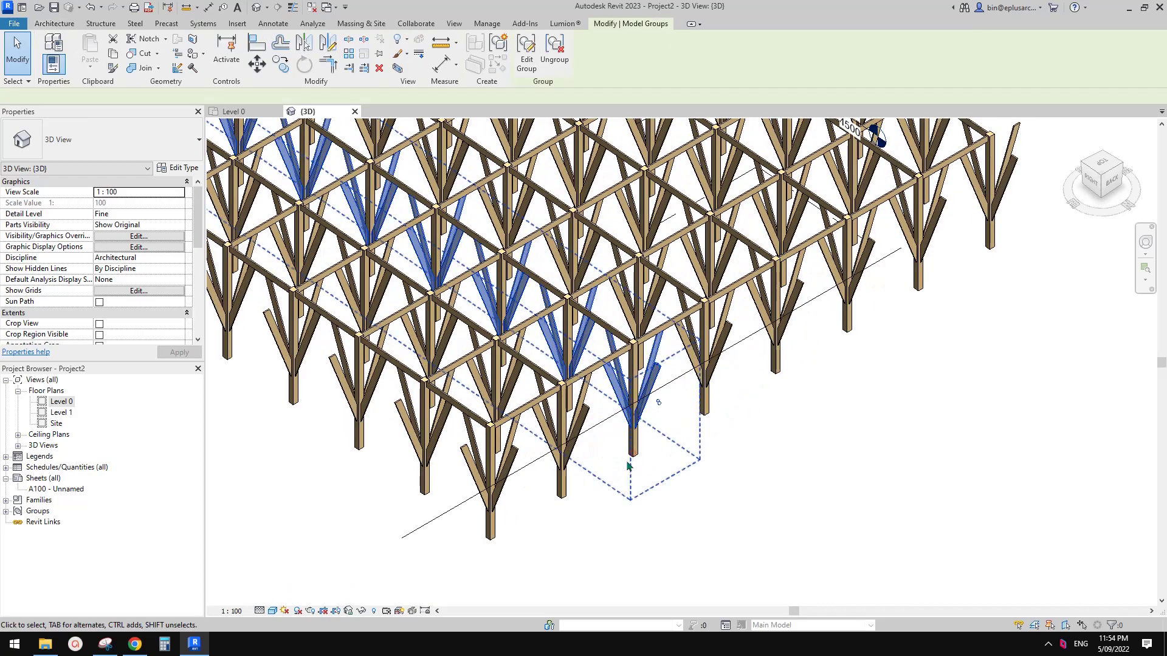
scroll(616, 463, "down", 1)
left_click(613, 464)
scroll(609, 450, "down", 3)
scroll(613, 447, "up", 1)
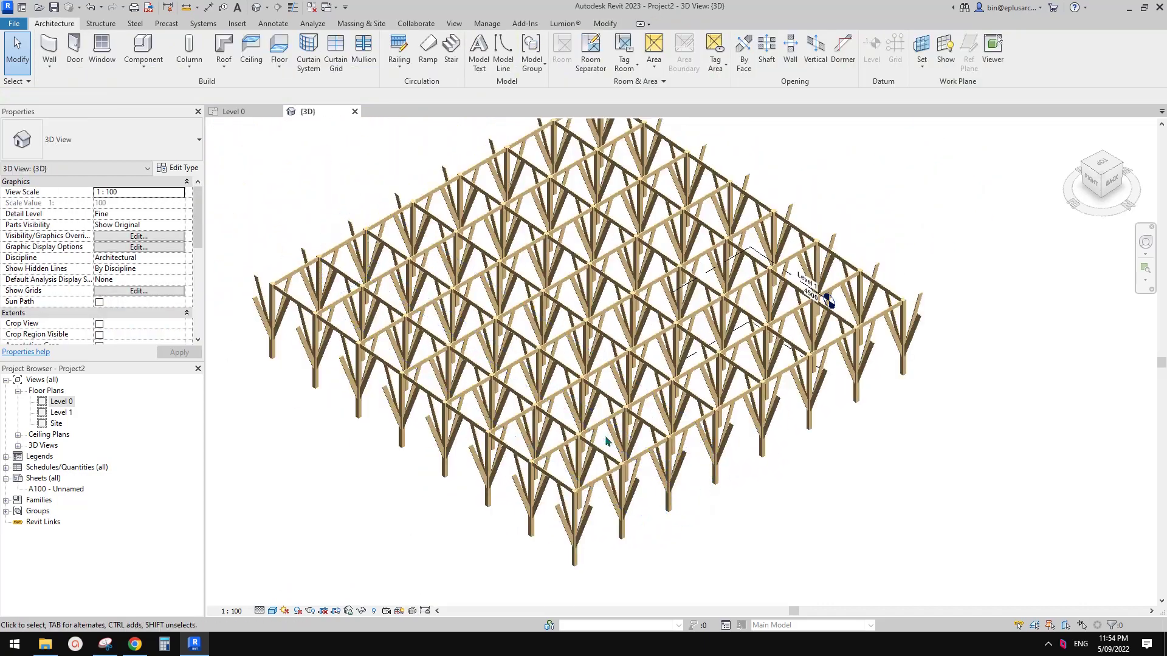
scroll(626, 446, "up", 1)
middle_click_drag(627, 443, 630, 446)
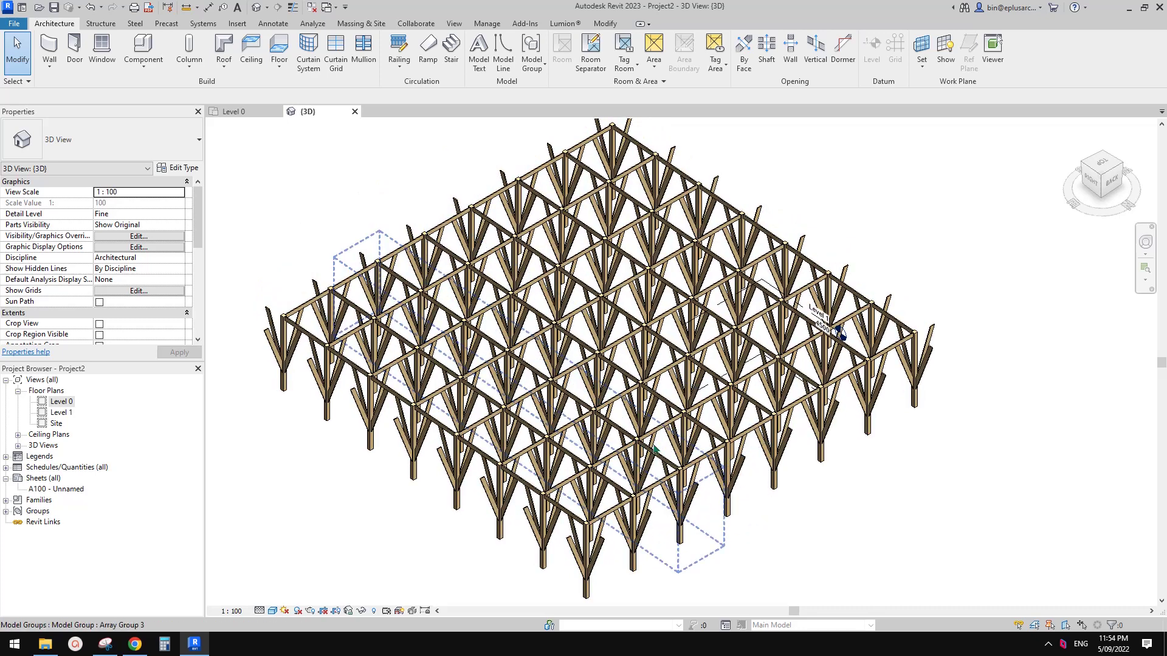